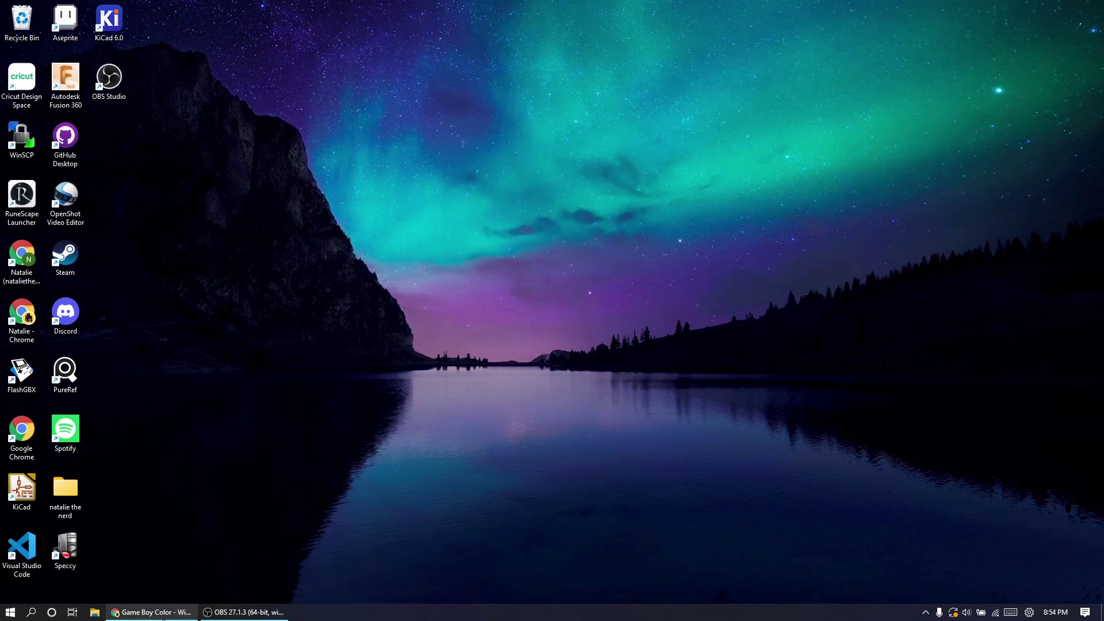
- In the original Game Boy article, highlight the Pocket/Light colour scheme swatches in the specs table
{"action": "left_click", "coordinate": [164, 614]}
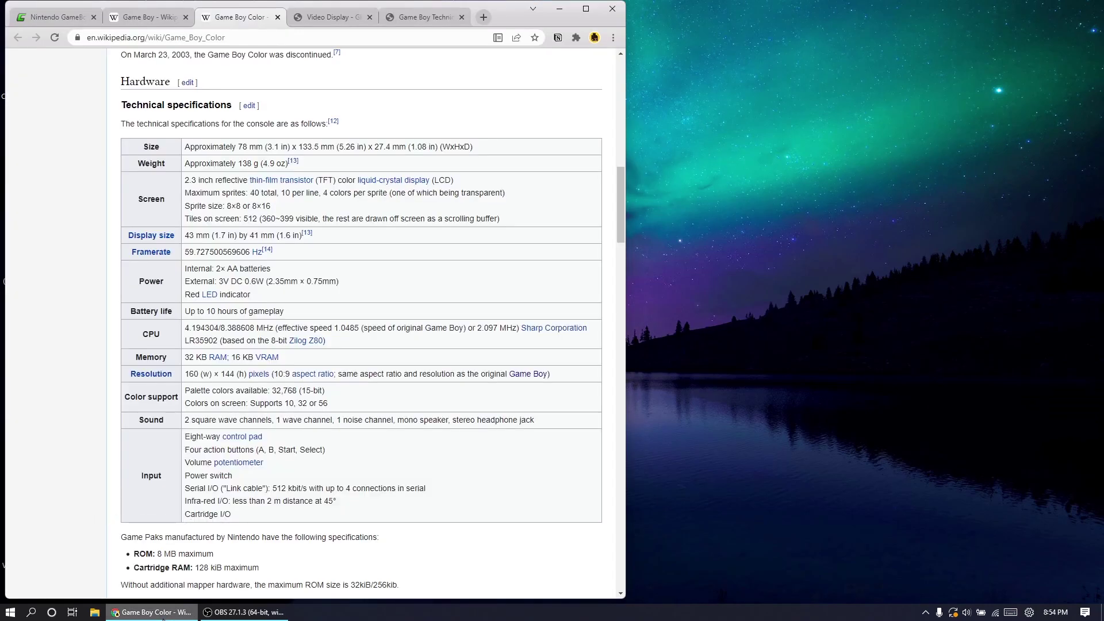
{"action": "left_click", "coordinate": [135, 21]}
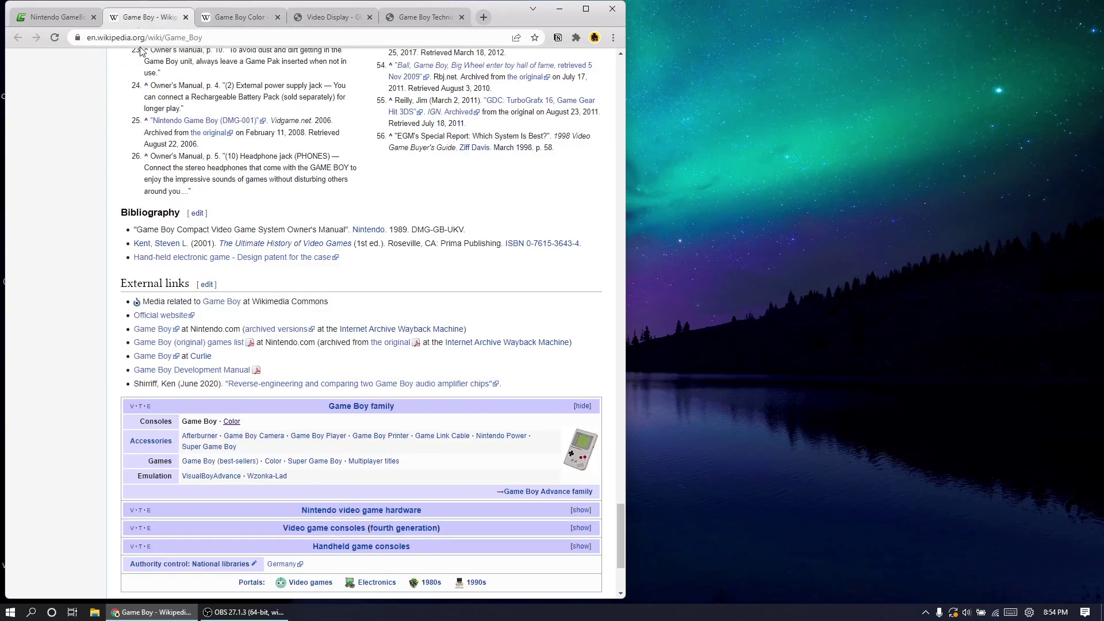
{"action": "scroll", "coordinate": [280, 220], "scroll_direction": "up", "scroll_amount": 20}
{"action": "scroll", "coordinate": [280, 220], "scroll_direction": "up", "scroll_amount": 11}
{"action": "left_click_drag", "start_coordinate": [192, 288], "coordinate": [343, 289]}
{"action": "left_click", "coordinate": [264, 297]}
{"action": "left_click", "coordinate": [355, 294]}
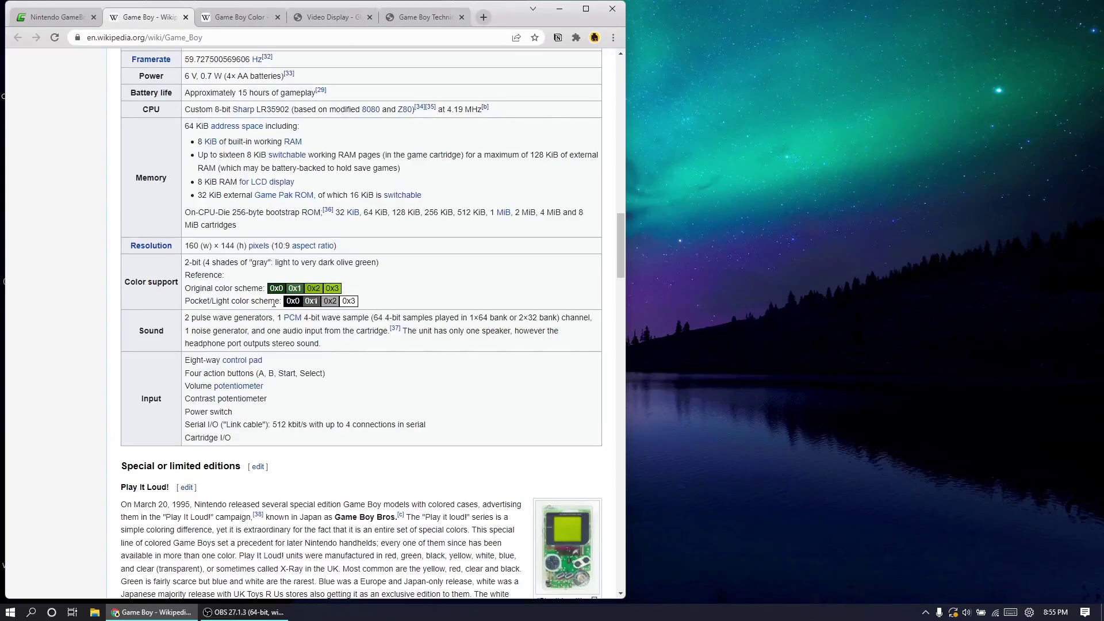
{"action": "left_click_drag", "start_coordinate": [277, 303], "coordinate": [356, 300]}
{"action": "scroll", "coordinate": [360, 315], "scroll_direction": "down", "scroll_amount": 2}
{"action": "scroll", "coordinate": [345, 322], "scroll_direction": "up", "scroll_amount": 3}
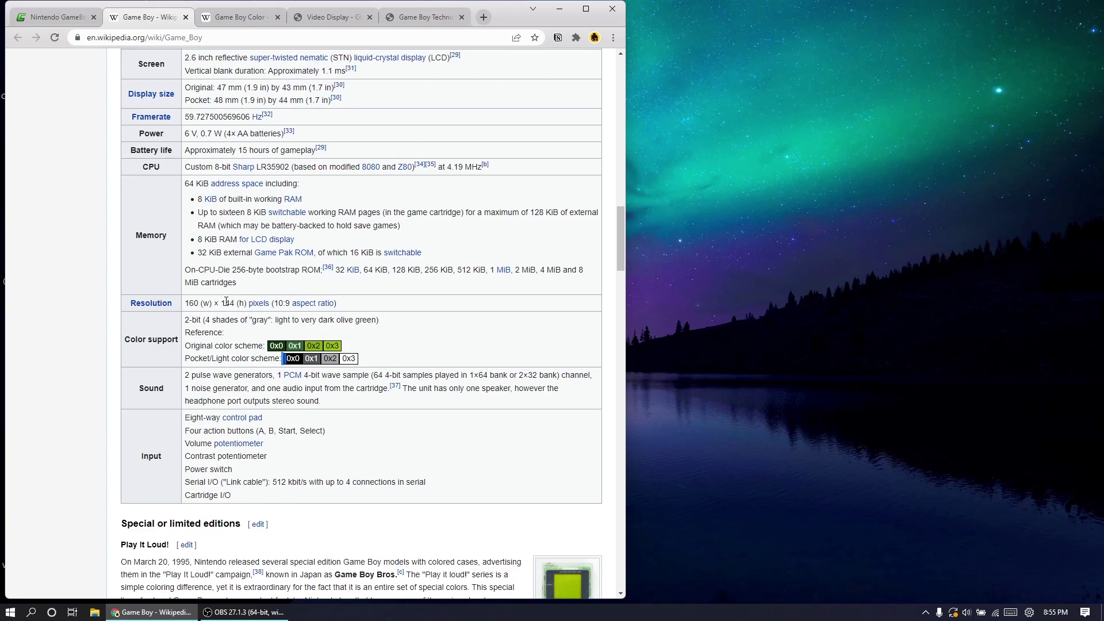
- In the Game Boy Color article, highlight the 32,768-colour palette and Colors on screen lines
{"action": "key", "text": "ctrl+Tab"}
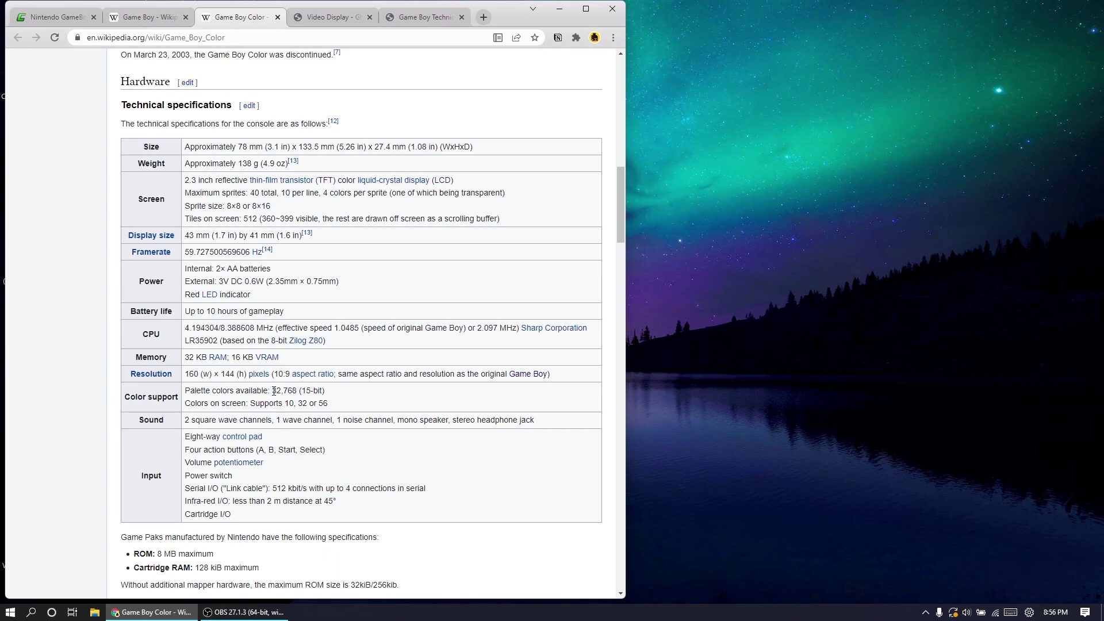
{"action": "left_click_drag", "start_coordinate": [273, 391], "coordinate": [327, 394]}
{"action": "left_click", "coordinate": [328, 395]}
{"action": "left_click_drag", "start_coordinate": [185, 404], "coordinate": [340, 407]}
{"action": "left_click", "coordinate": [340, 407]}
- Search for gbstudio in a new tab and open the official GB Studio site
{"action": "key", "text": "ctrl+t"}
{"action": "type", "text": "gbs"}
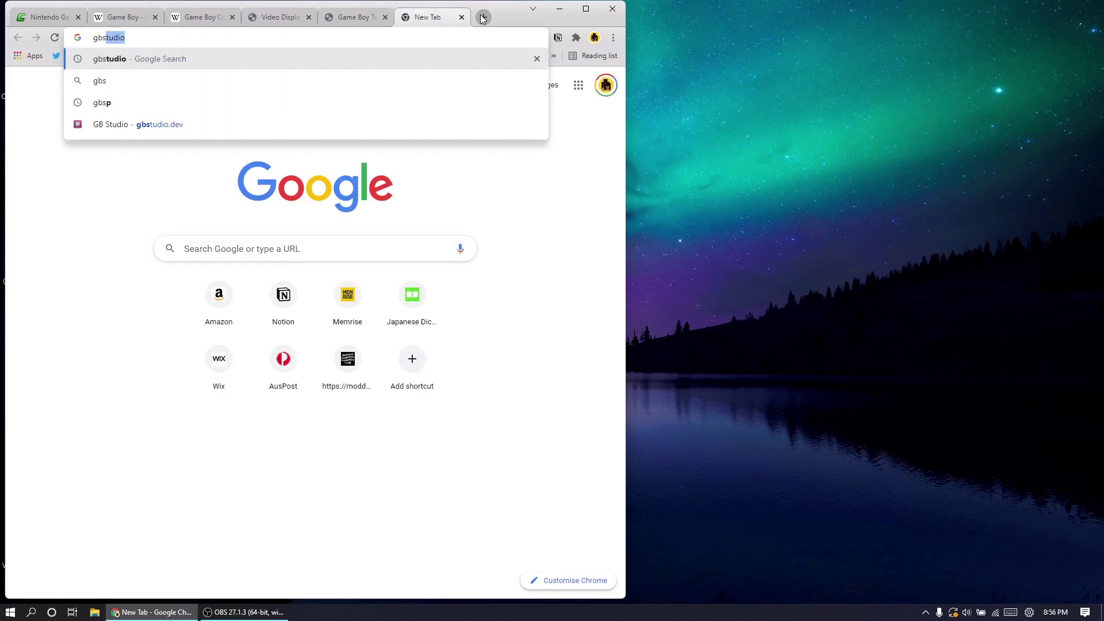
{"action": "left_click", "coordinate": [394, 60]}
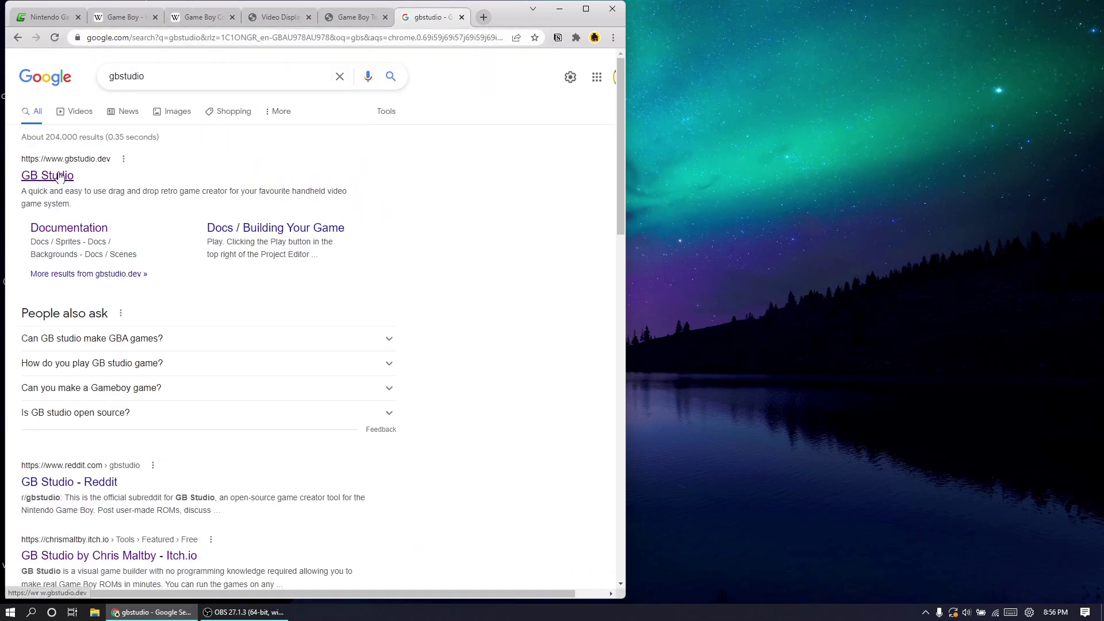
{"action": "left_click", "coordinate": [58, 177]}
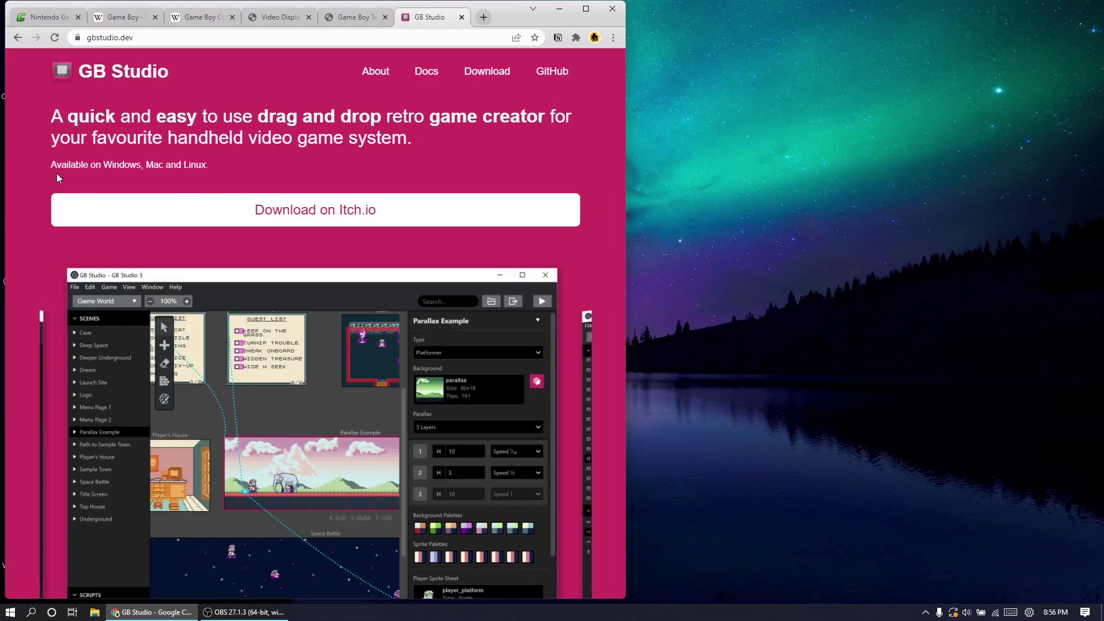
- Scroll through gbstudio.dev's features and example games, then return to the top
{"action": "scroll", "coordinate": [260, 189], "scroll_direction": "down", "scroll_amount": 1}
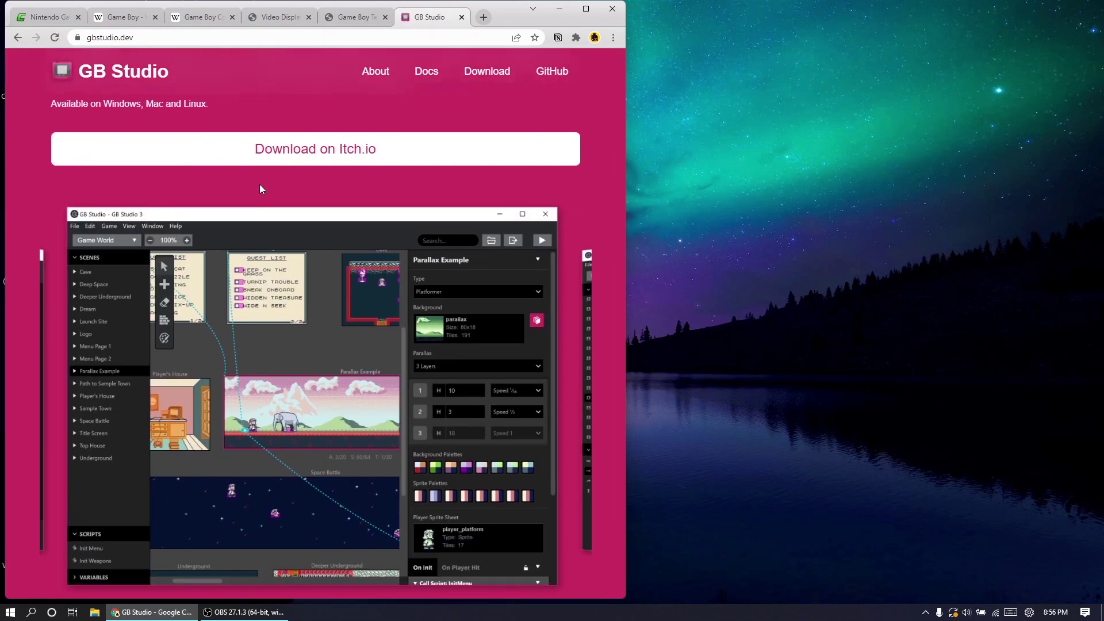
{"action": "scroll", "coordinate": [260, 188], "scroll_direction": "down", "scroll_amount": 3}
{"action": "scroll", "coordinate": [260, 188], "scroll_direction": "up", "scroll_amount": 4}
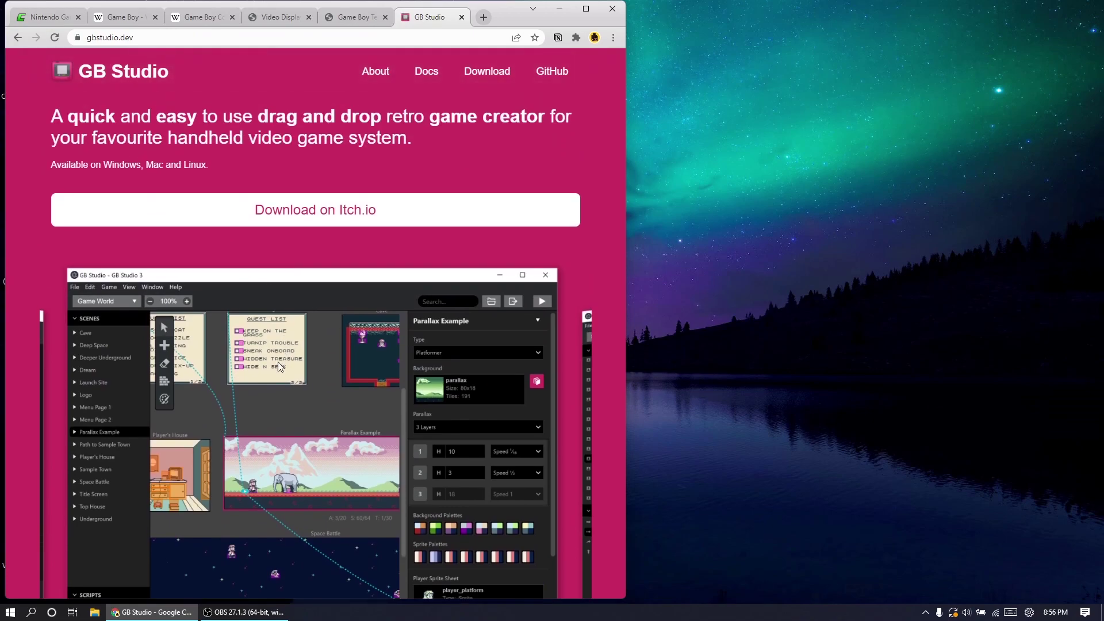
{"action": "scroll", "coordinate": [253, 270], "scroll_direction": "down", "scroll_amount": 2}
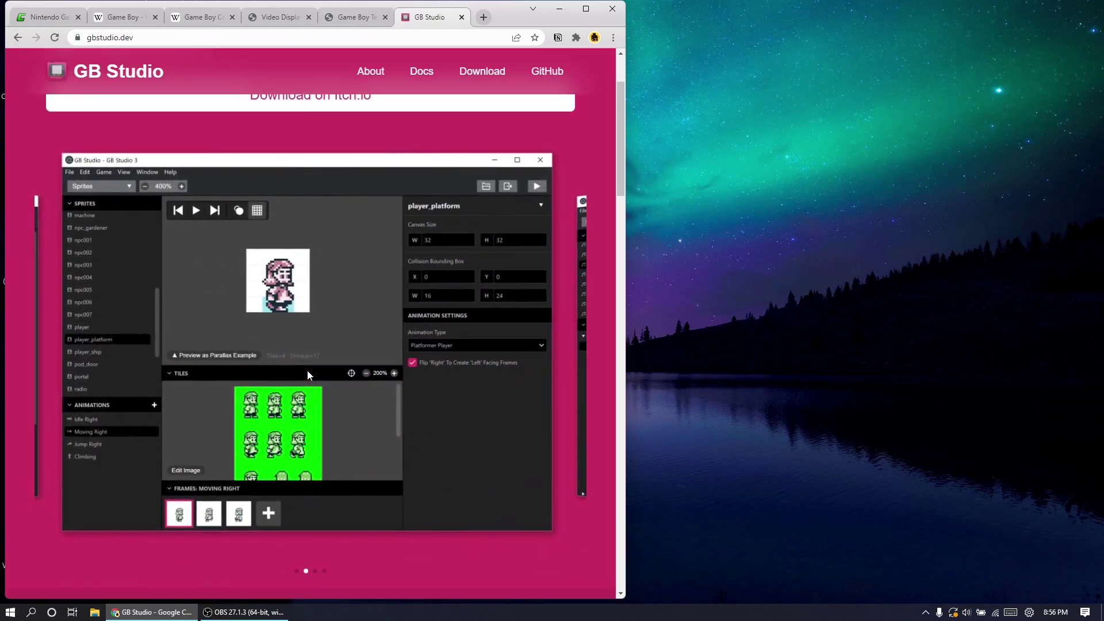
{"action": "scroll", "coordinate": [307, 370], "scroll_direction": "down", "scroll_amount": 2}
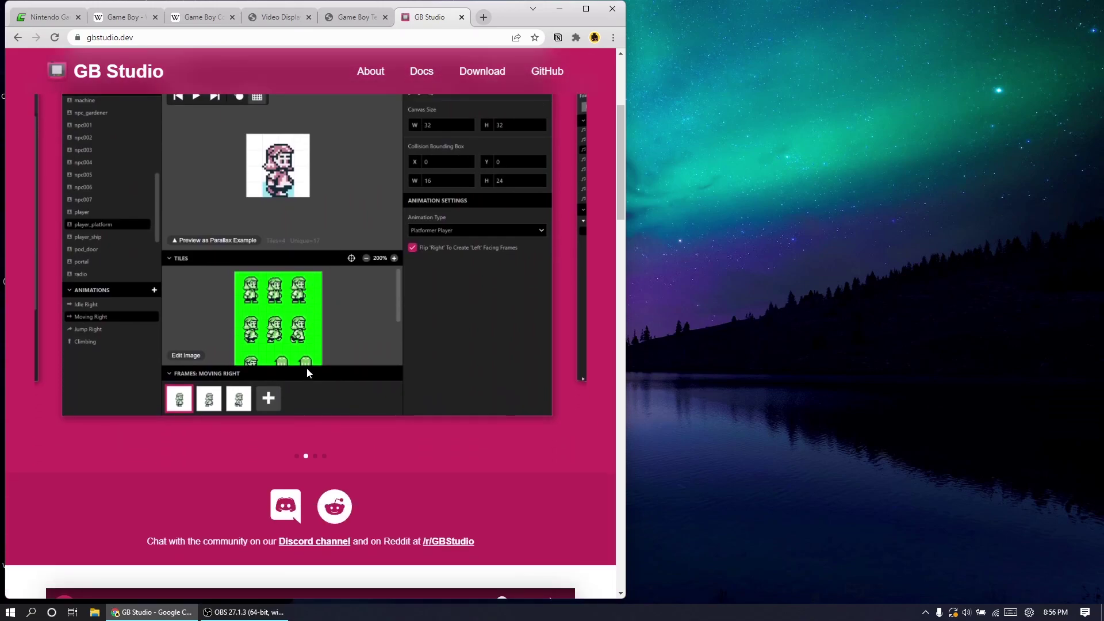
{"action": "scroll", "coordinate": [306, 367], "scroll_direction": "up", "scroll_amount": 2}
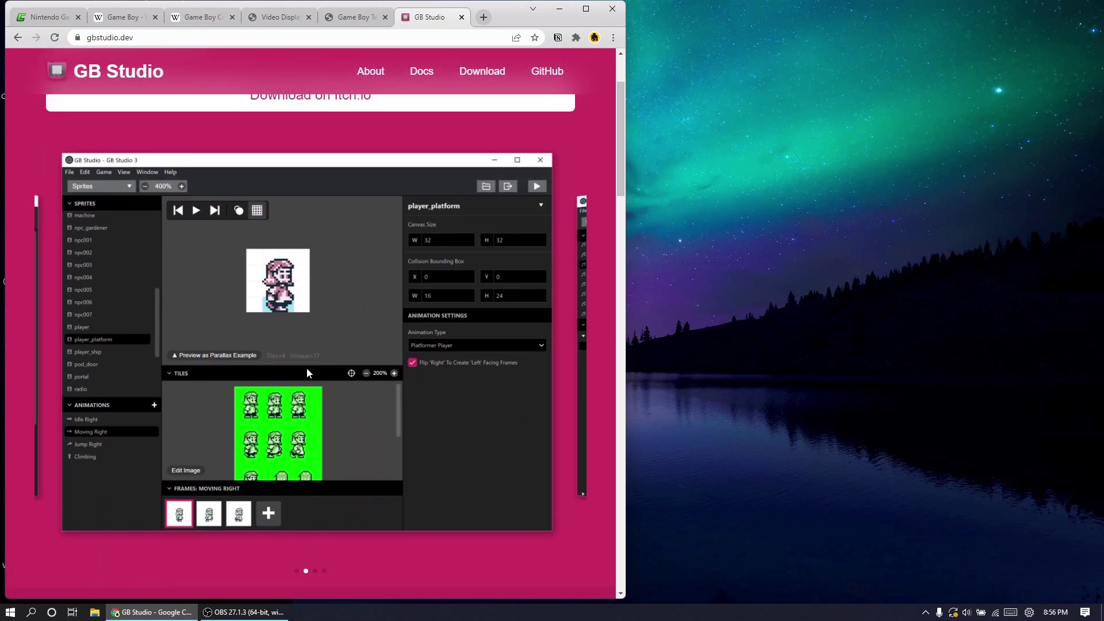
{"action": "scroll", "coordinate": [306, 368], "scroll_direction": "down", "scroll_amount": 17}
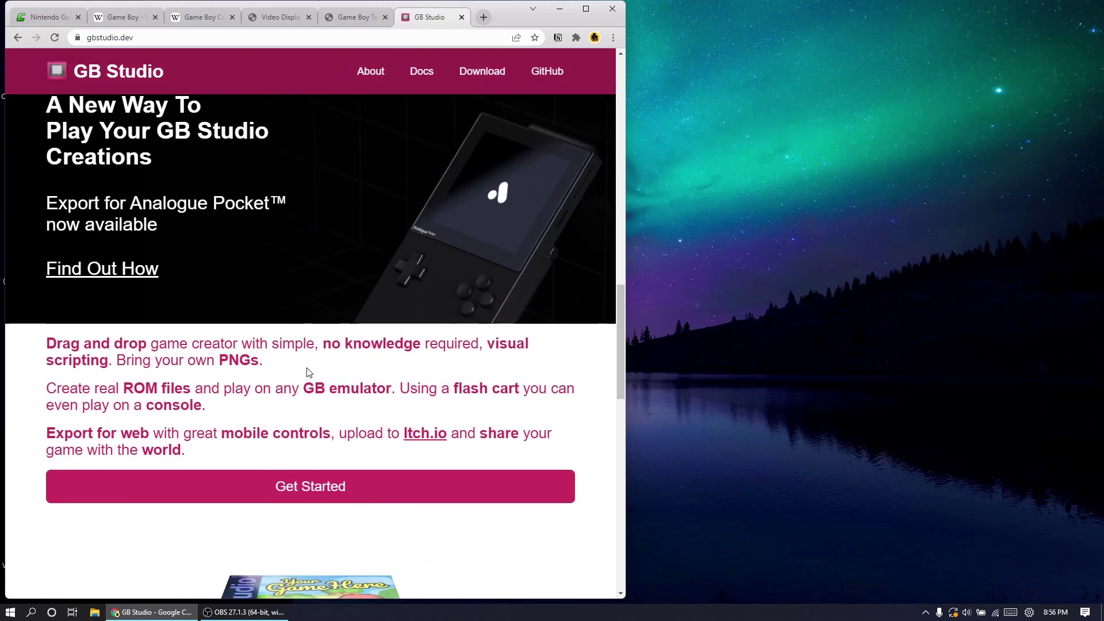
{"action": "scroll", "coordinate": [307, 371], "scroll_direction": "down", "scroll_amount": 12}
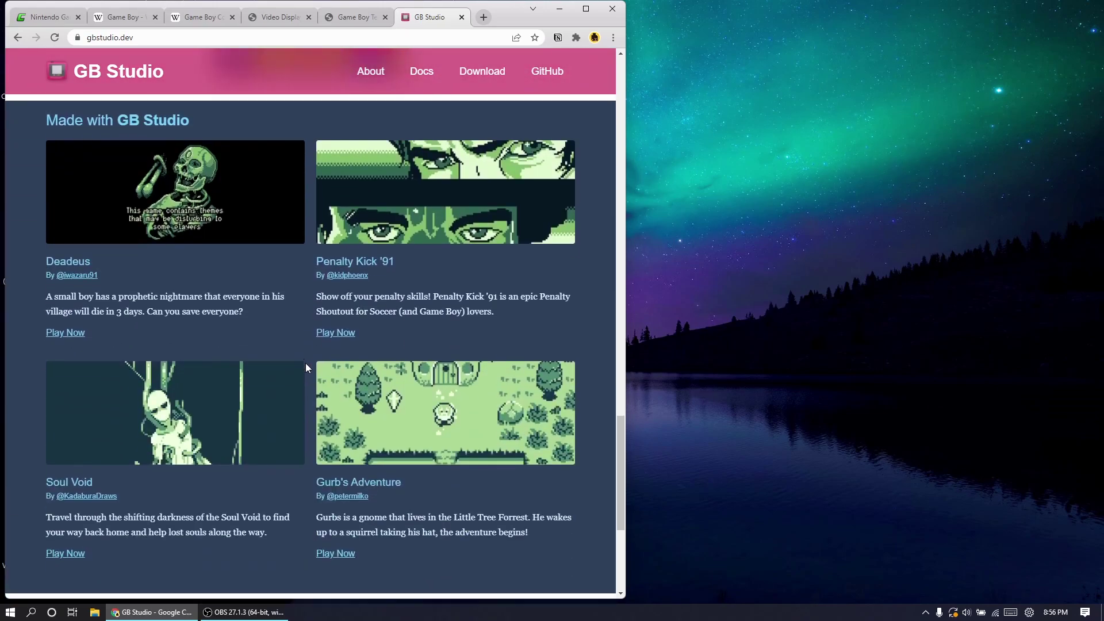
{"action": "scroll", "coordinate": [306, 367], "scroll_direction": "down", "scroll_amount": 5}
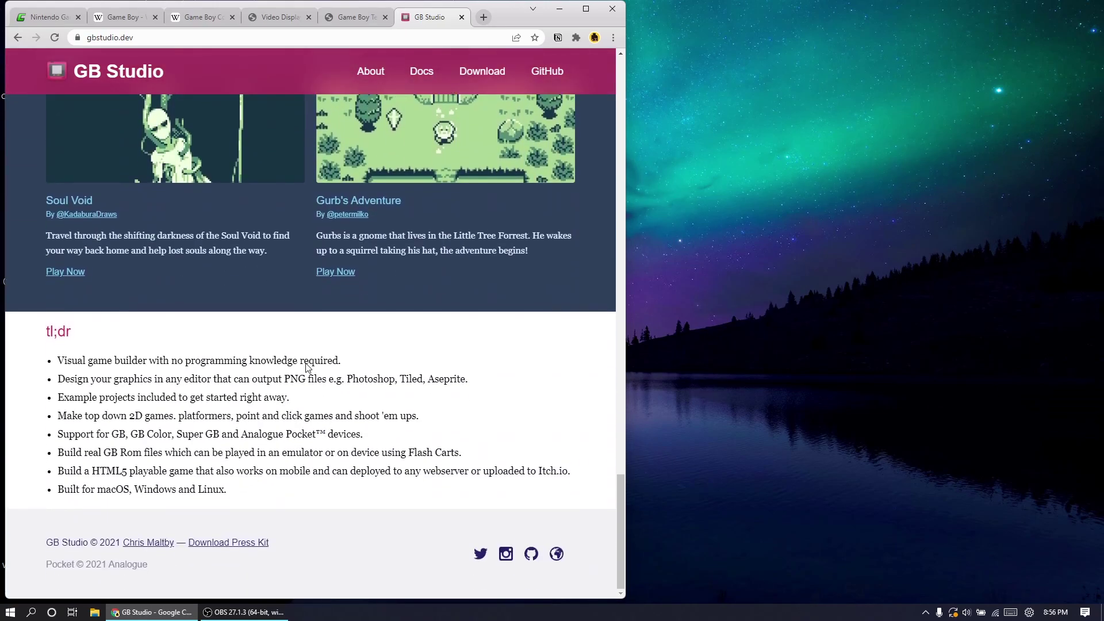
{"action": "scroll", "coordinate": [305, 364], "scroll_direction": "up", "scroll_amount": 20}
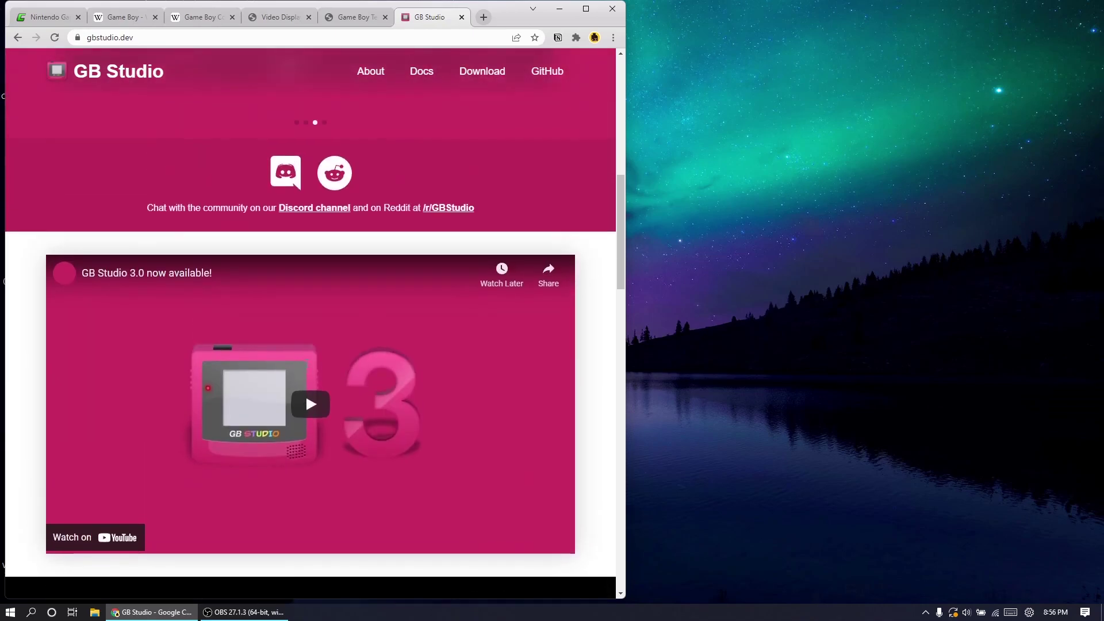
{"action": "scroll", "coordinate": [305, 364], "scroll_direction": "up", "scroll_amount": 9}
{"action": "scroll", "coordinate": [305, 363], "scroll_direction": "down", "scroll_amount": 4}
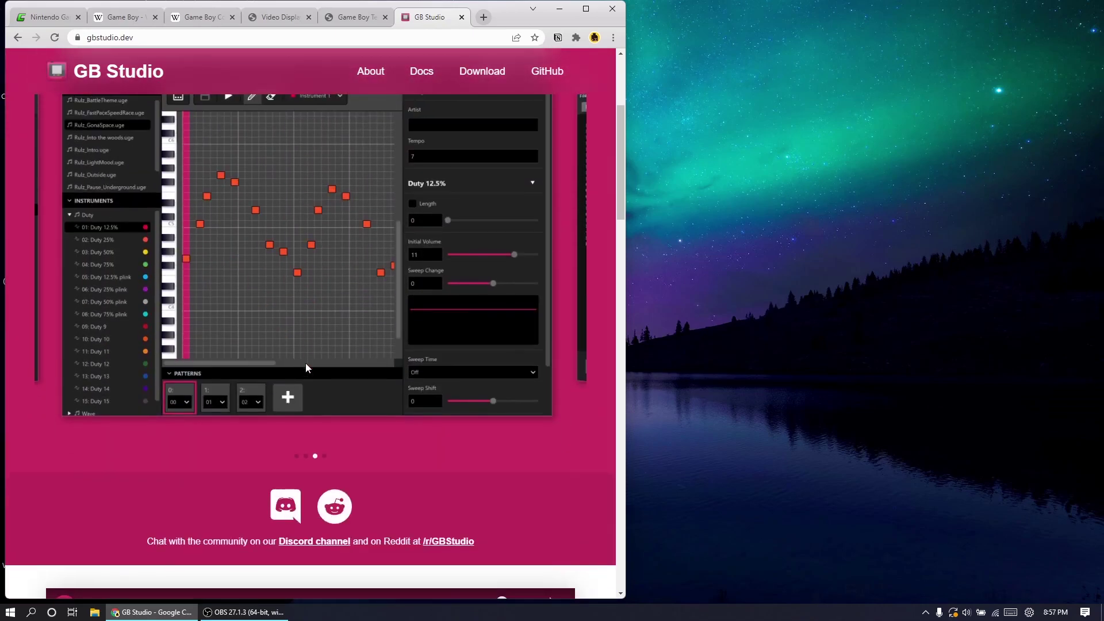
{"action": "scroll", "coordinate": [305, 364], "scroll_direction": "up", "scroll_amount": 2}
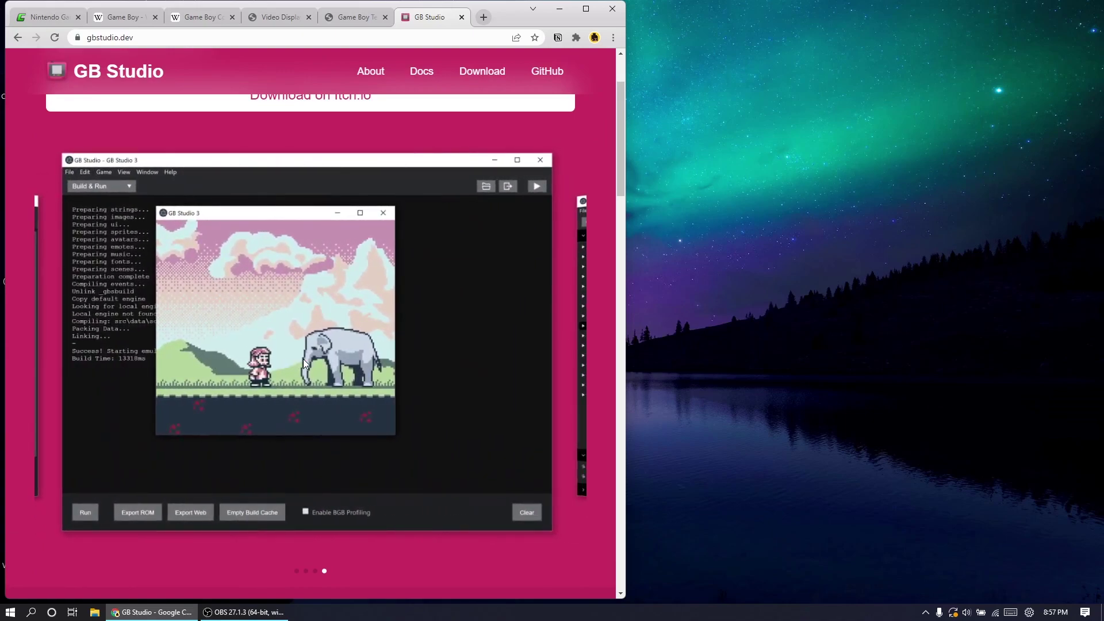
{"action": "scroll", "coordinate": [302, 359], "scroll_direction": "up", "scroll_amount": 2}
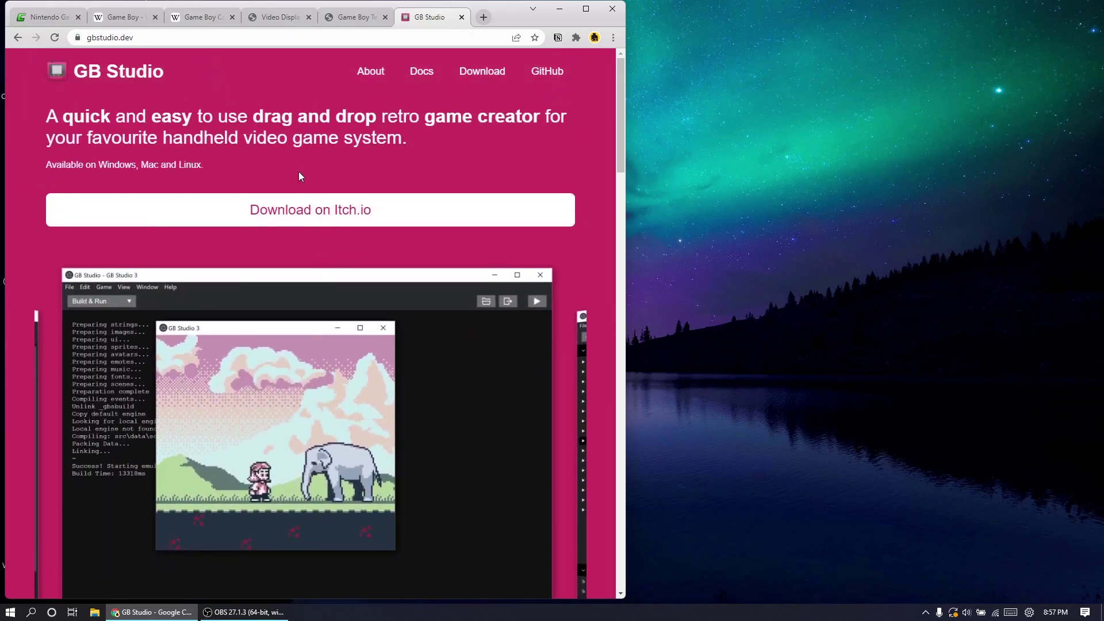
- Close Chrome, launch GB Studio and start a Blank Project named LogoRom
{"action": "left_click", "coordinate": [611, 10]}
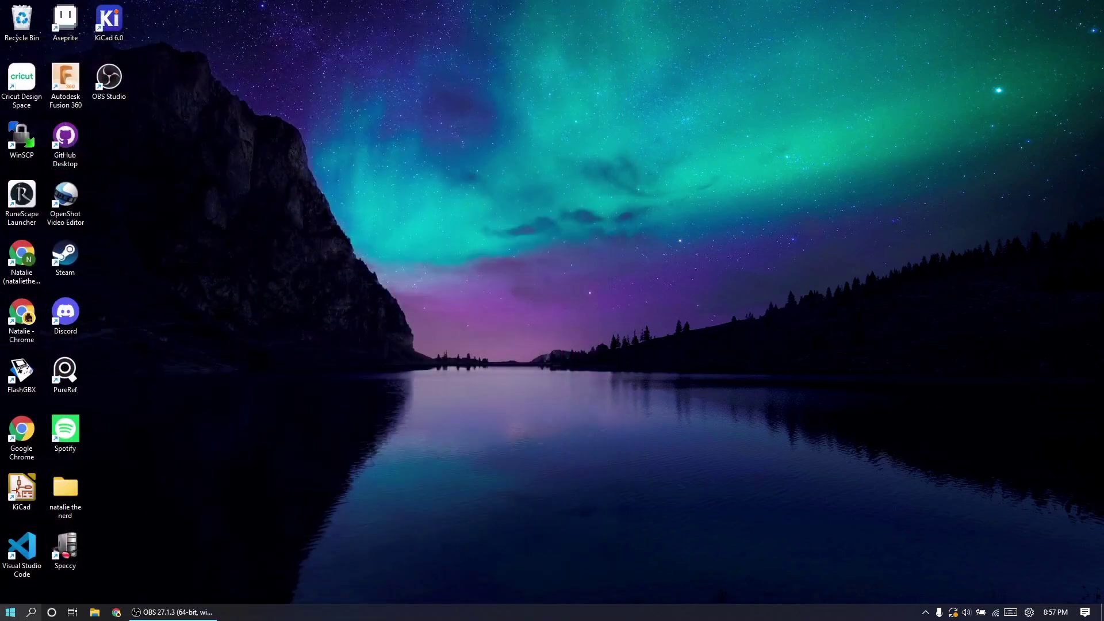
{"action": "left_click", "coordinate": [32, 612]}
{"action": "type", "text": "gb"}
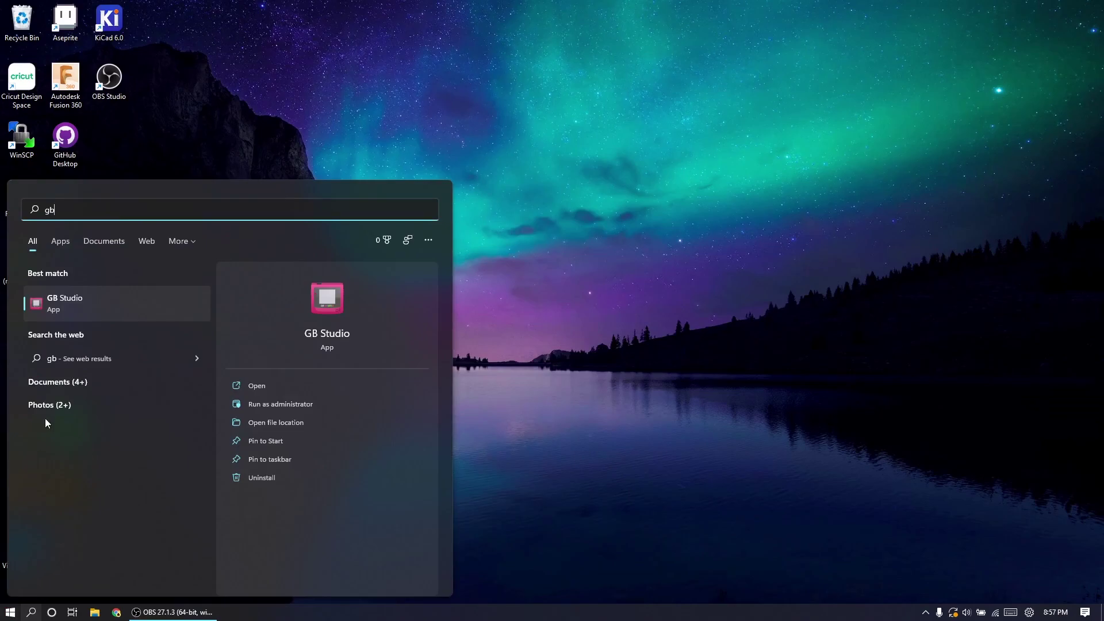
{"action": "left_click", "coordinate": [77, 299]}
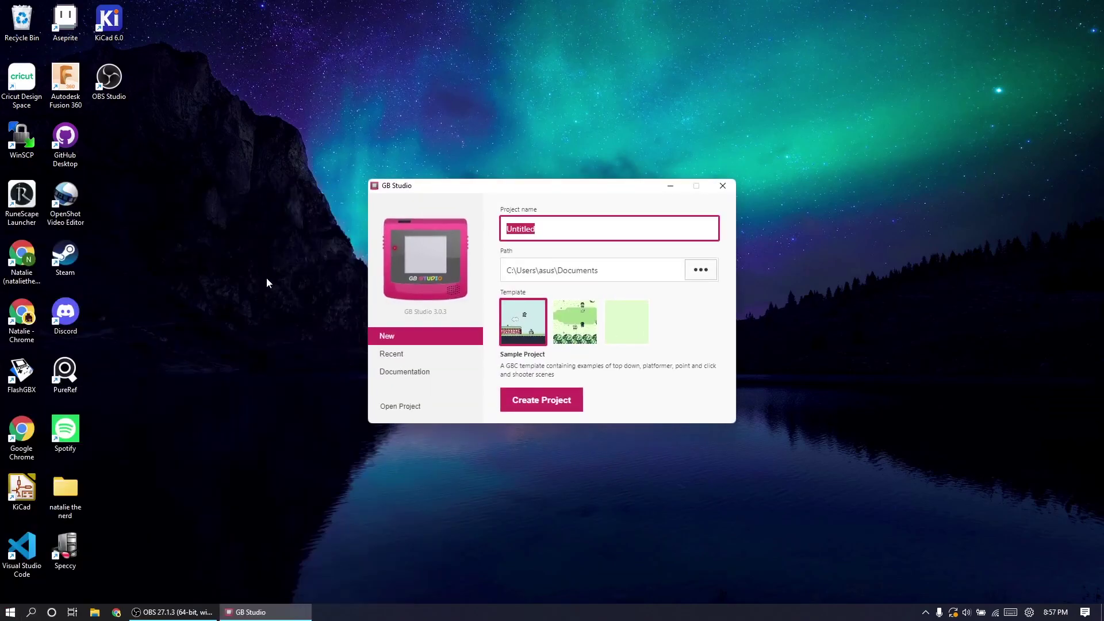
{"action": "type", "text": "Lo"}
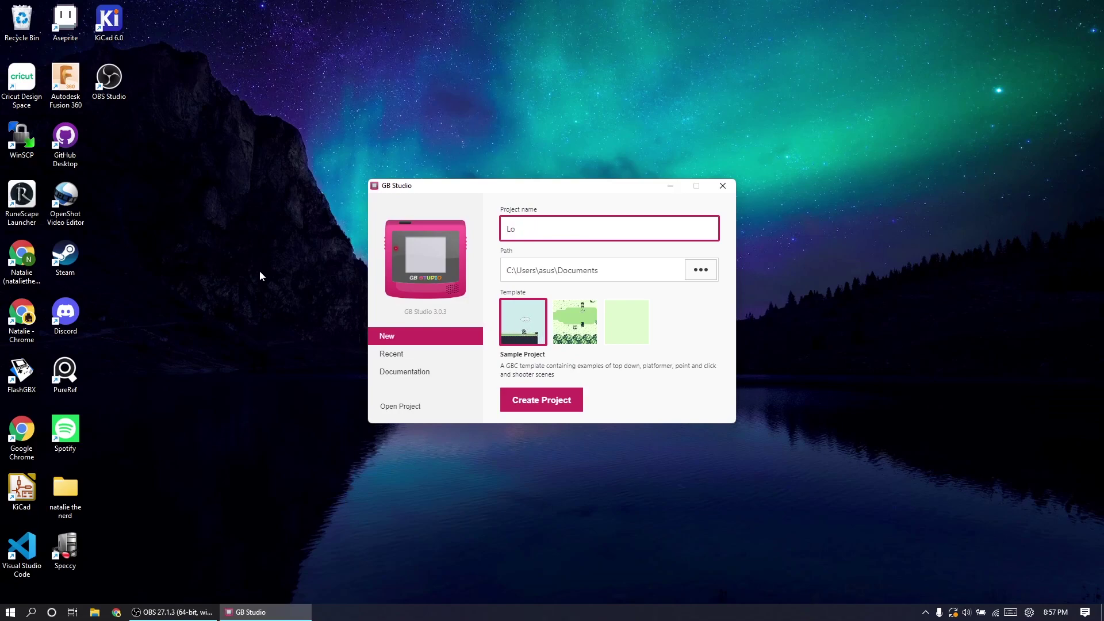
{"action": "type", "text": "goRom"}
{"action": "left_click", "coordinate": [621, 326]}
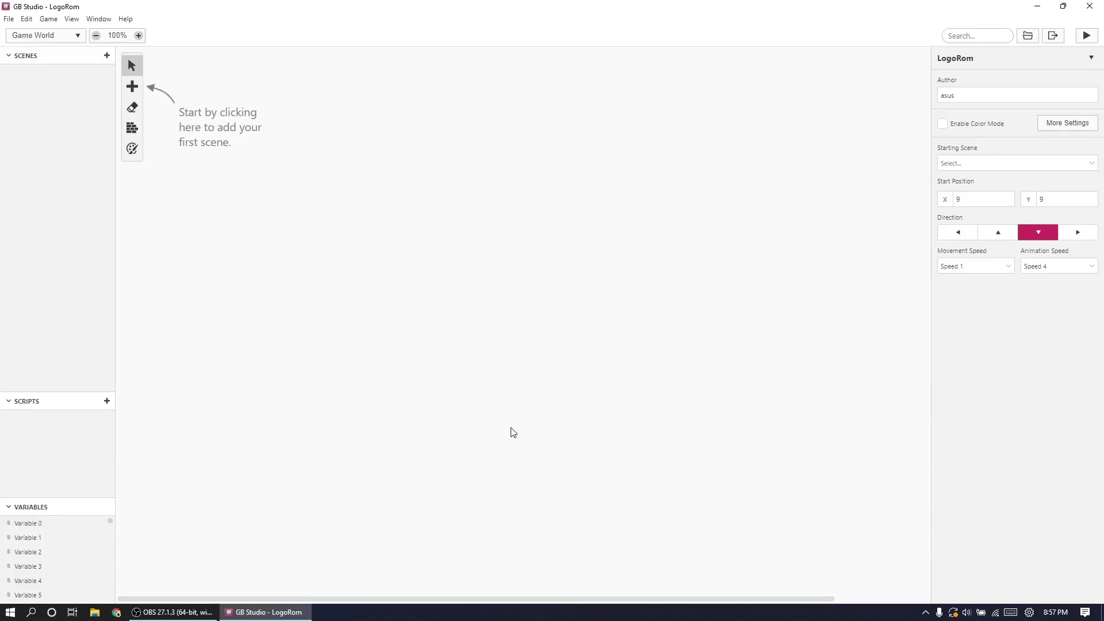
- Add a new Scene 1 to the empty game world
{"action": "left_click", "coordinate": [133, 87]}
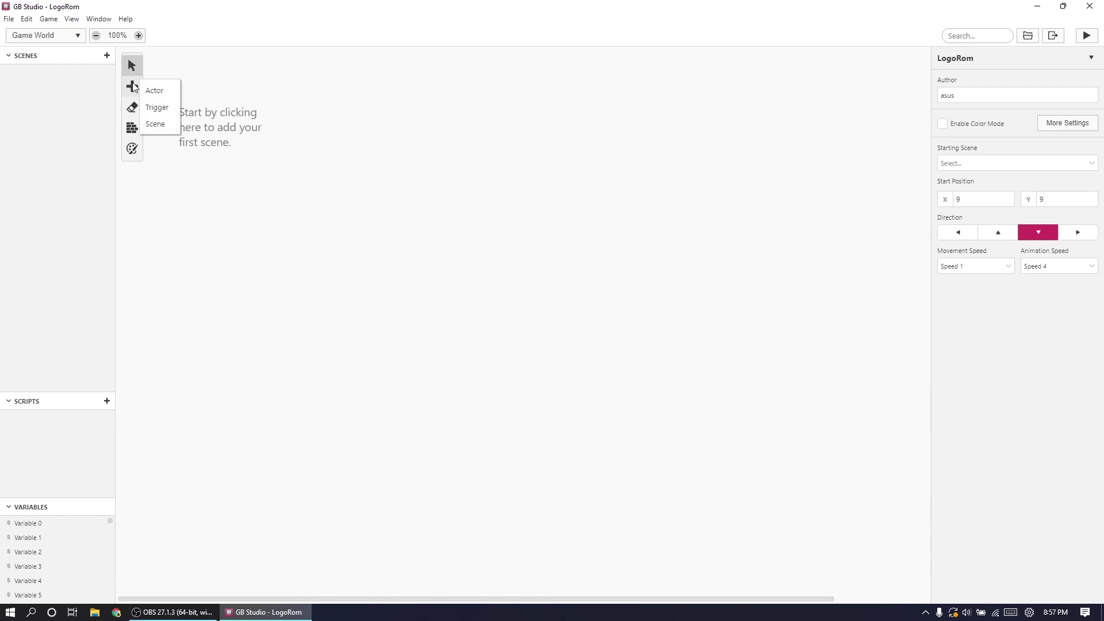
{"action": "left_click", "coordinate": [160, 126]}
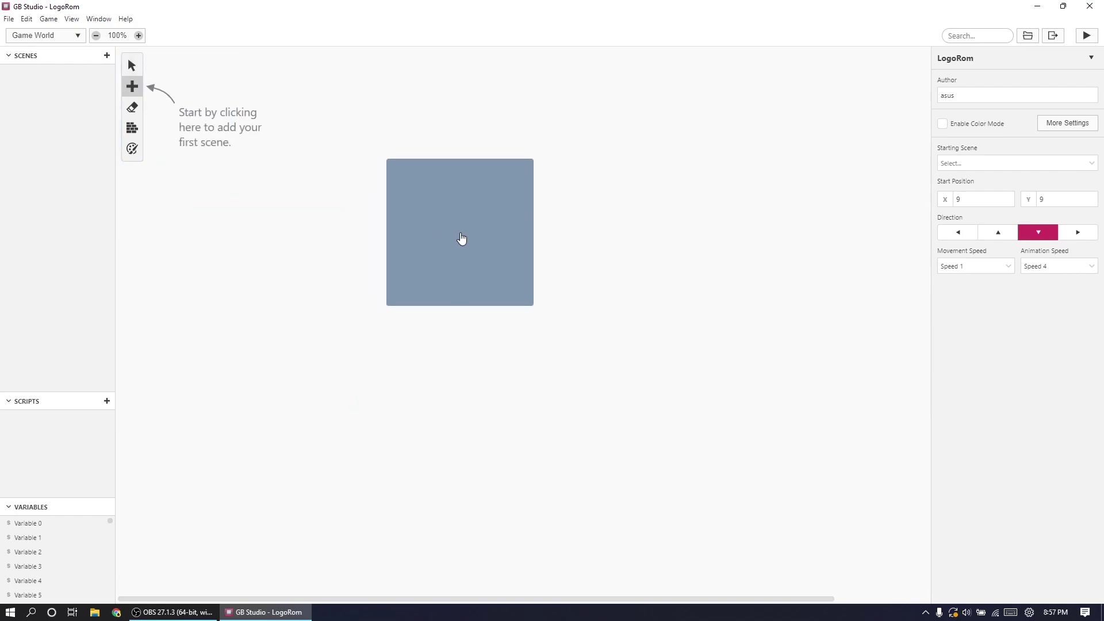
{"action": "left_click", "coordinate": [463, 236]}
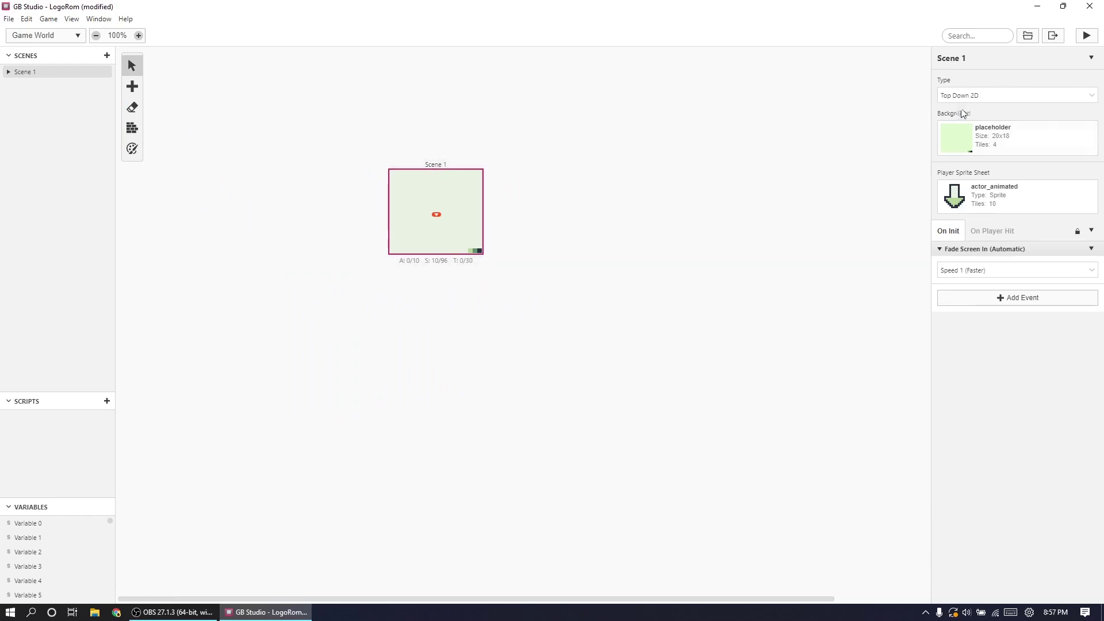
- Set Scene 1's type to Logo and open the project folder on disk
{"action": "left_click", "coordinate": [949, 97]}
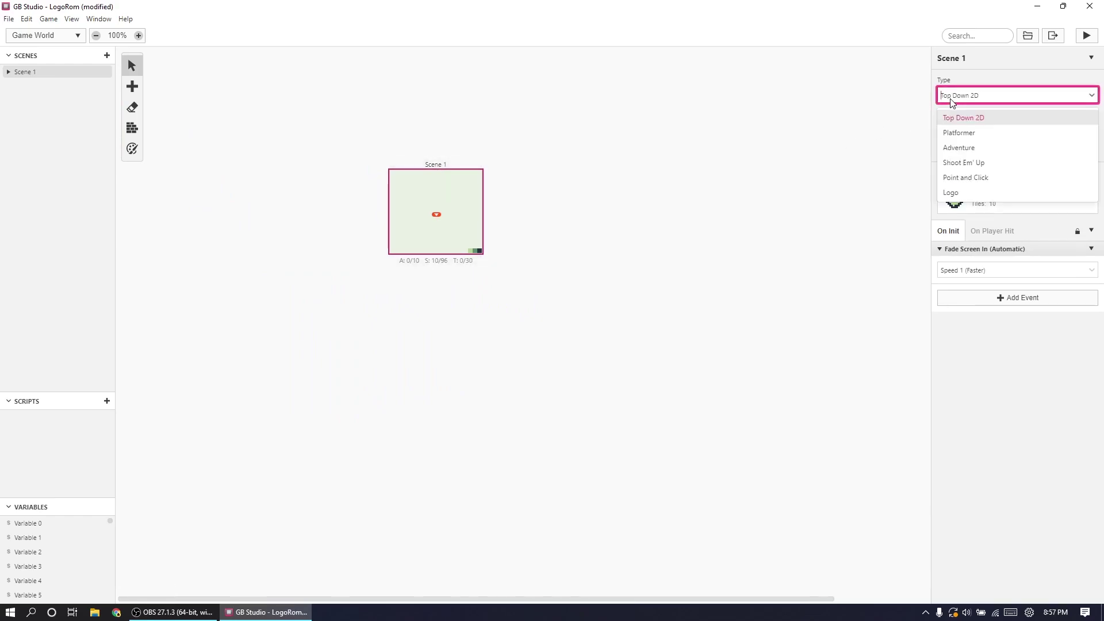
{"action": "left_click", "coordinate": [971, 194]}
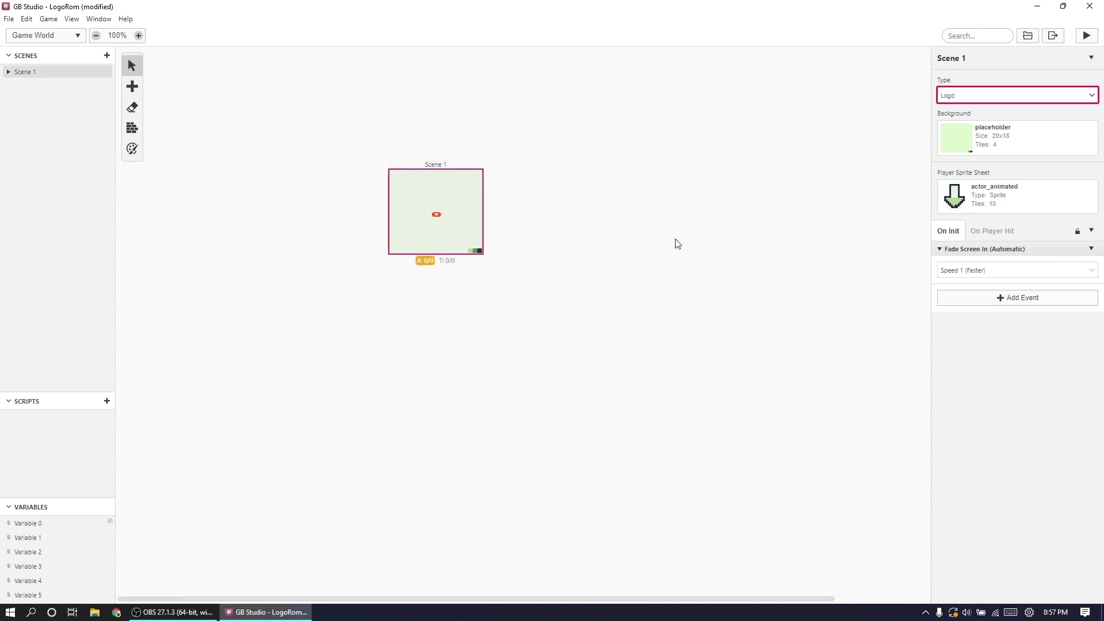
{"action": "left_click", "coordinate": [1028, 36]}
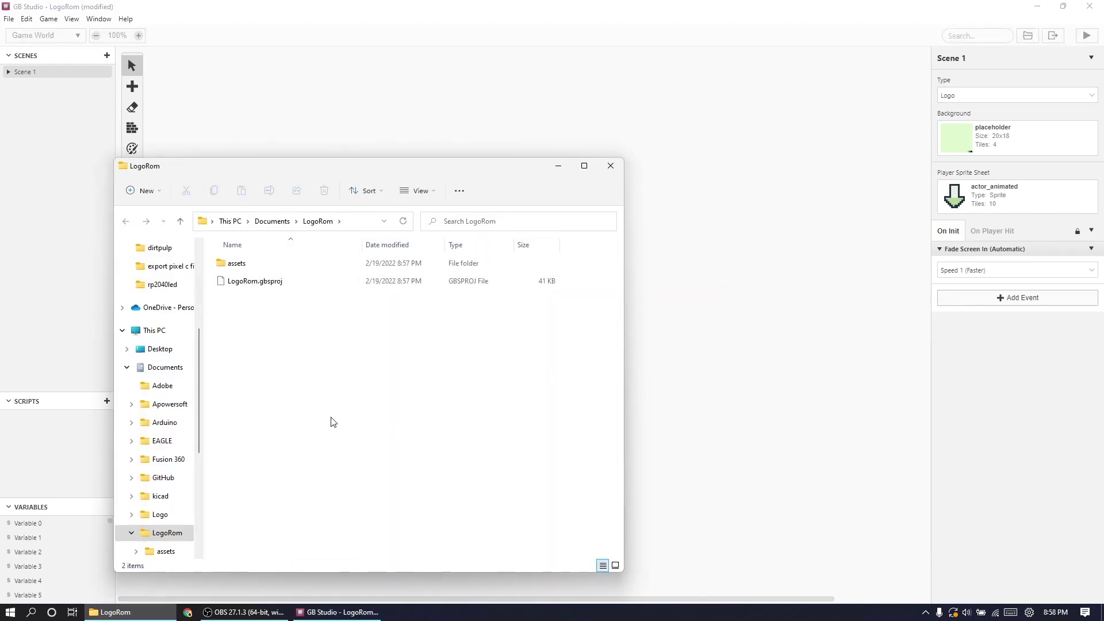
- Open LogoRom's assets\backgrounds folder to reveal placeholder.png
{"action": "double_click", "coordinate": [238, 264]}
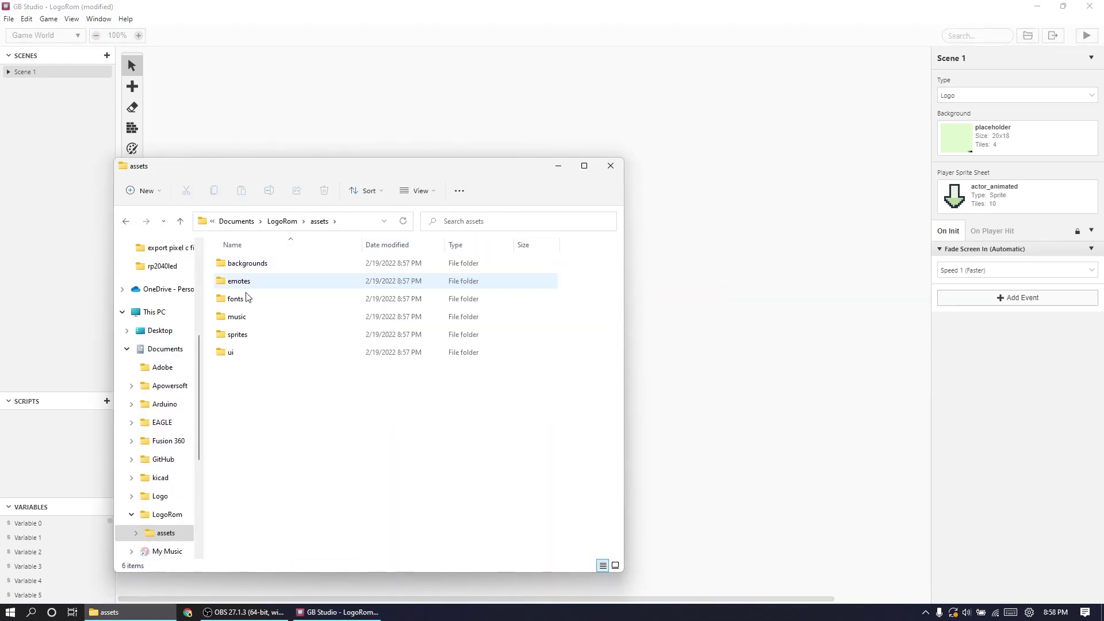
{"action": "left_click", "coordinate": [252, 262]}
{"action": "double_click", "coordinate": [252, 262]}
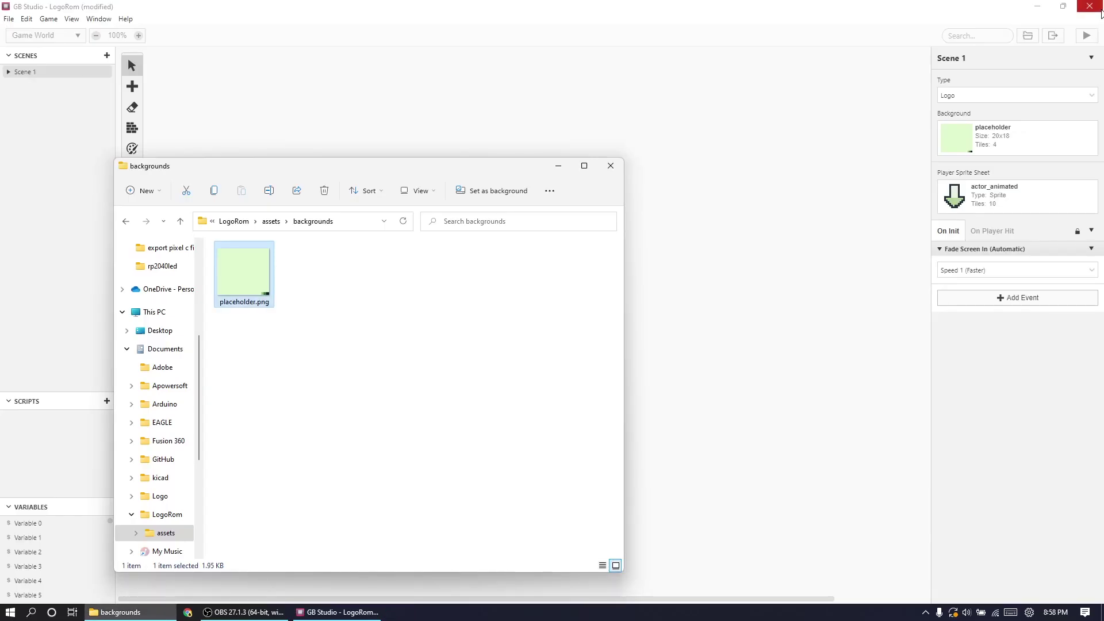
- Launch Aseprite and drag placeholder.png from Explorer into it
{"action": "left_click", "coordinate": [10, 612]}
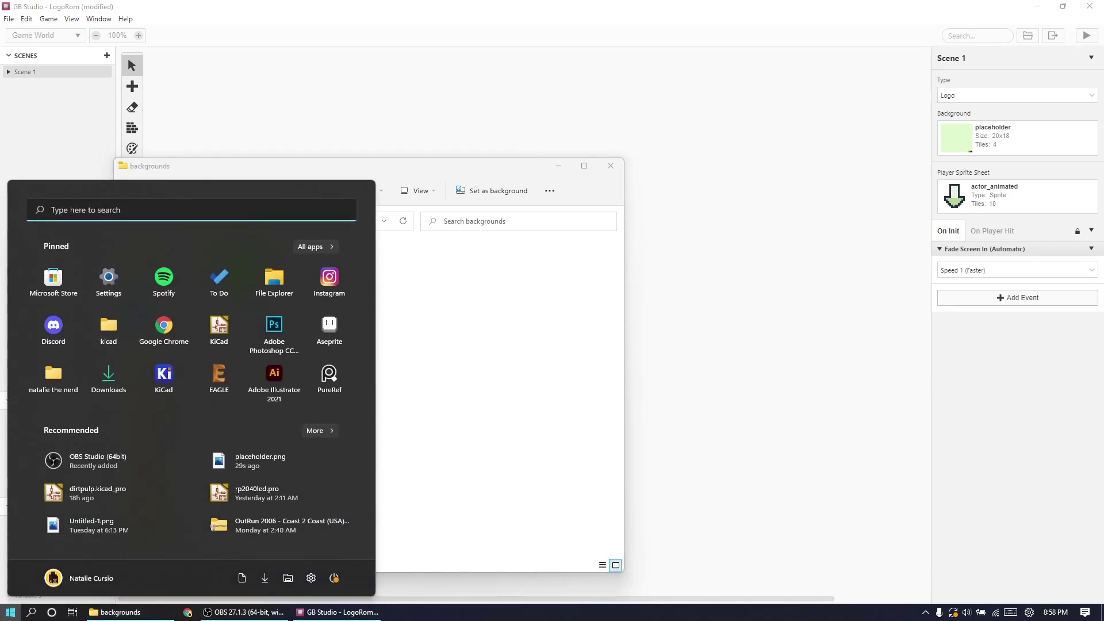
{"action": "left_click", "coordinate": [327, 328]}
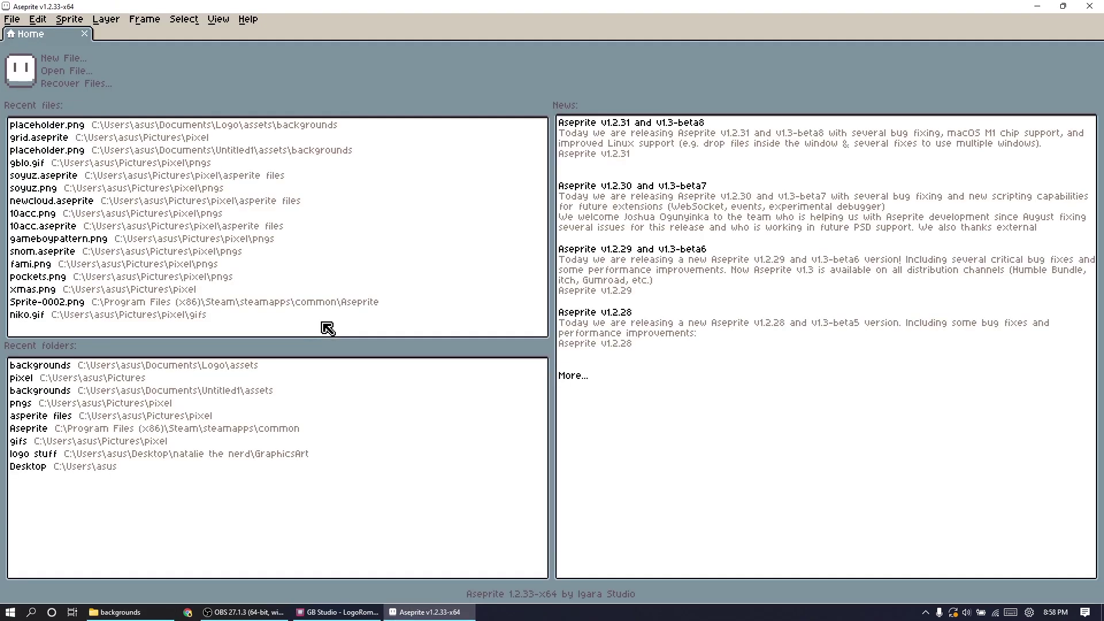
{"action": "left_click", "coordinate": [1038, 5]}
{"action": "left_click_drag", "start_coordinate": [229, 270], "coordinate": [361, 31]}
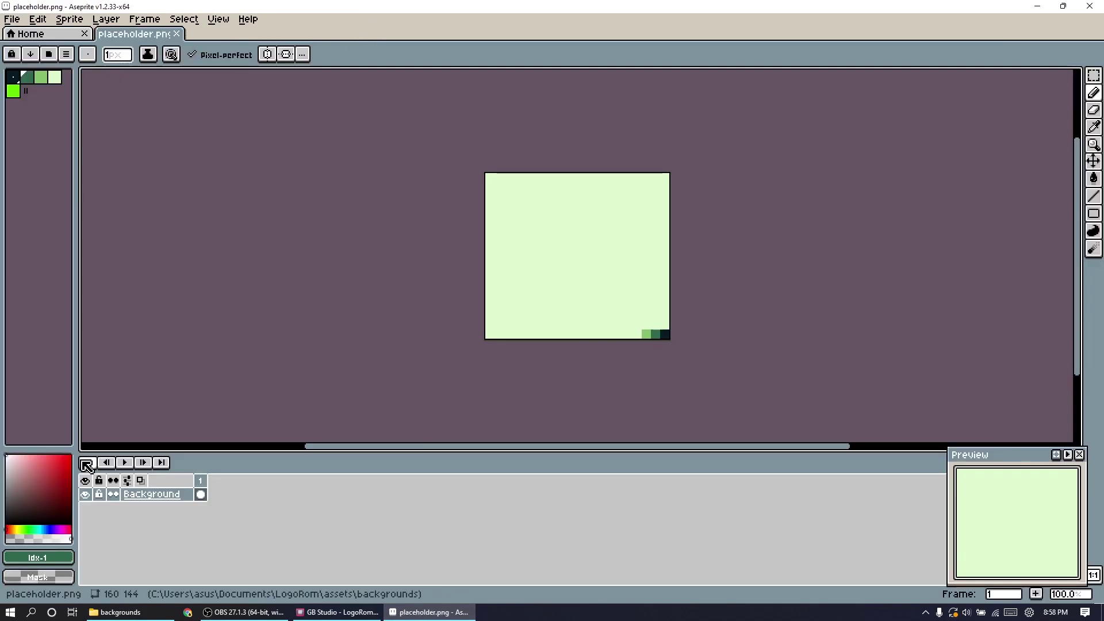
- Pan and zoom around the placeholder canvas, then browse the Sprite menu
{"action": "middle_click_drag", "start_coordinate": [792, 326], "coordinate": [755, 318]}
{"action": "scroll", "coordinate": [641, 308], "scroll_direction": "up", "scroll_amount": 2}
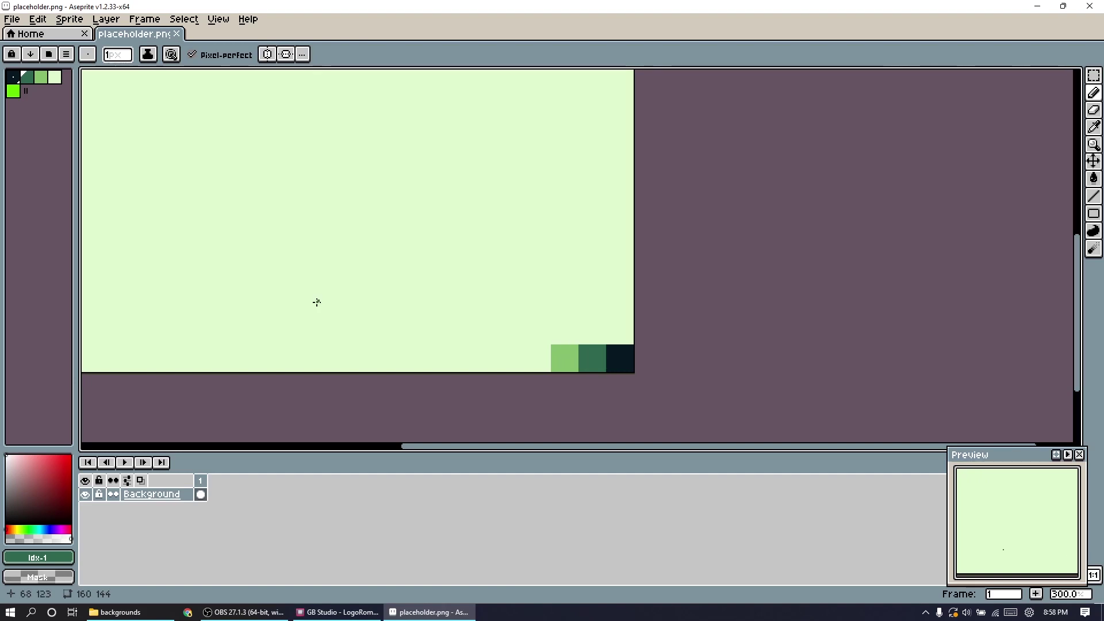
{"action": "scroll", "coordinate": [317, 302], "scroll_direction": "down", "scroll_amount": 3}
{"action": "scroll", "coordinate": [318, 302], "scroll_direction": "up", "scroll_amount": 1}
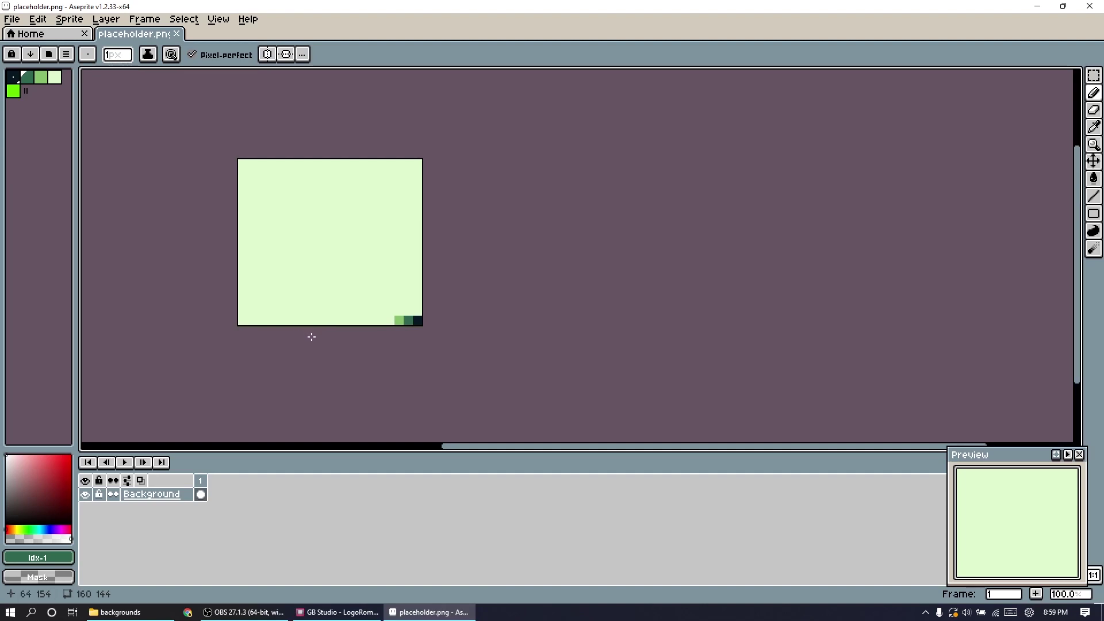
{"action": "scroll", "coordinate": [271, 275], "scroll_direction": "up", "scroll_amount": 2}
{"action": "scroll", "coordinate": [279, 284], "scroll_direction": "down", "scroll_amount": 1}
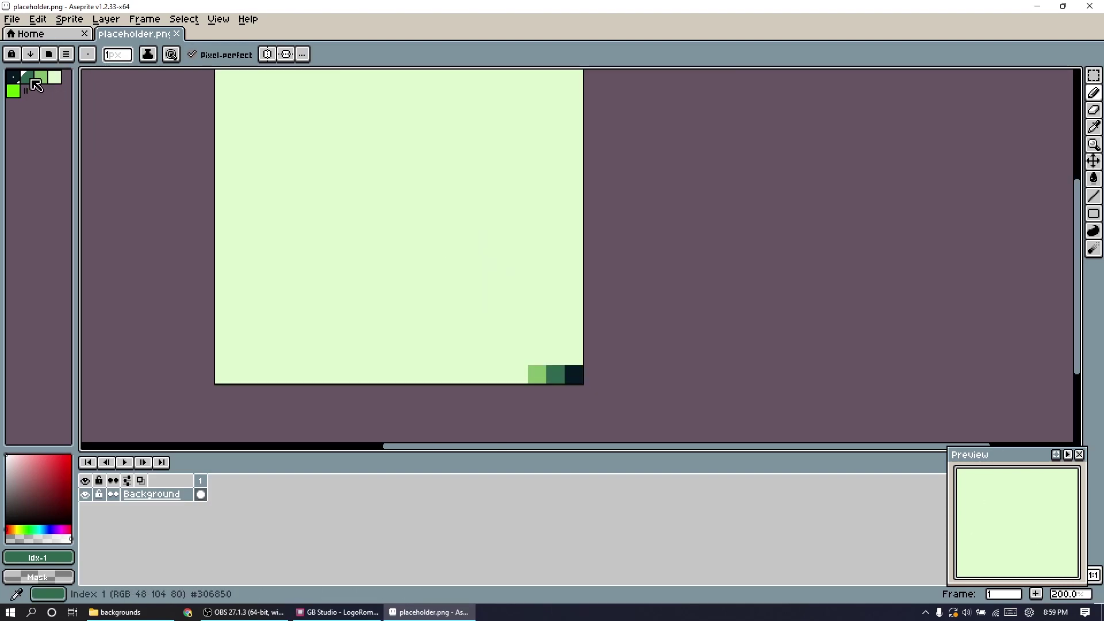
{"action": "left_click", "coordinate": [86, 20]}
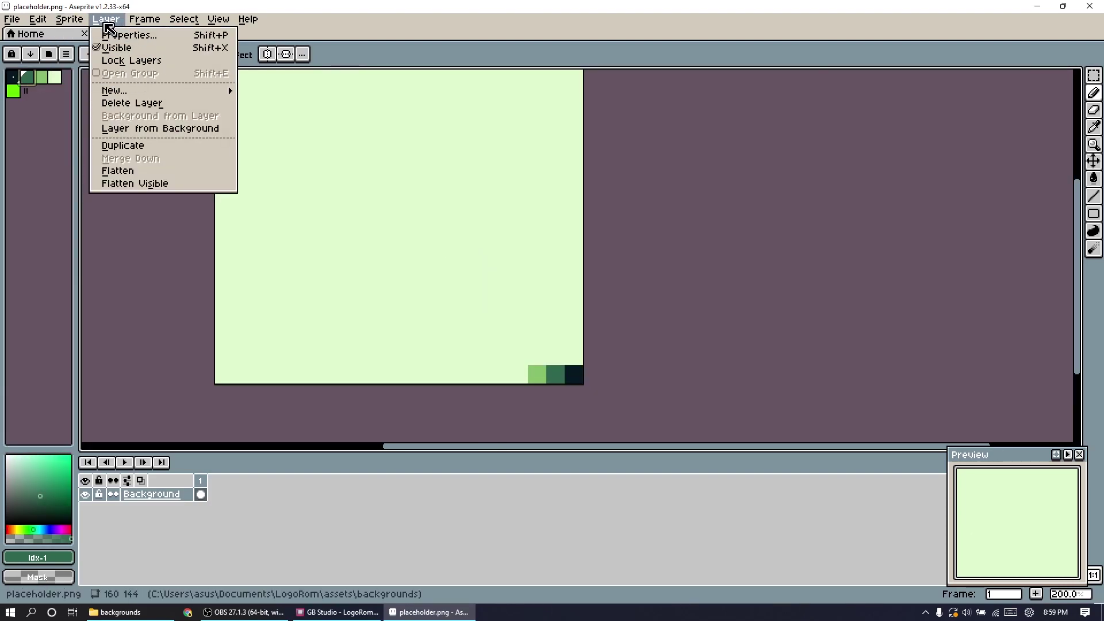
- Insert the NATALIE THE NERD title and drop it near the top of the canvas
{"action": "mouse_move", "coordinate": [38, 19]}
{"action": "left_click", "coordinate": [126, 338]}
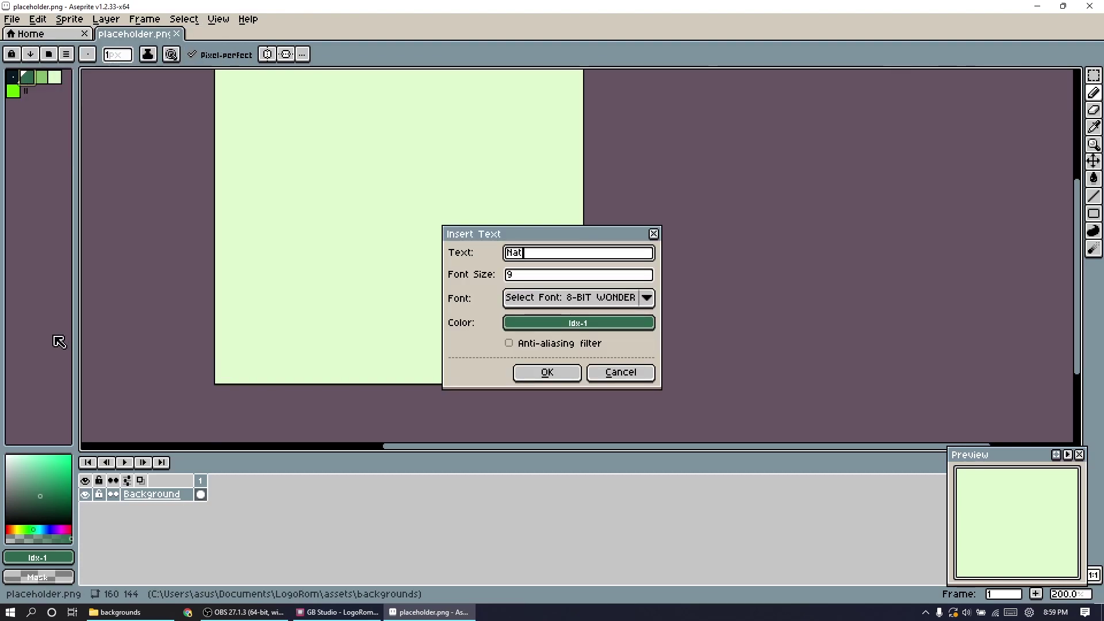
{"action": "type", "text": "Natalie "}
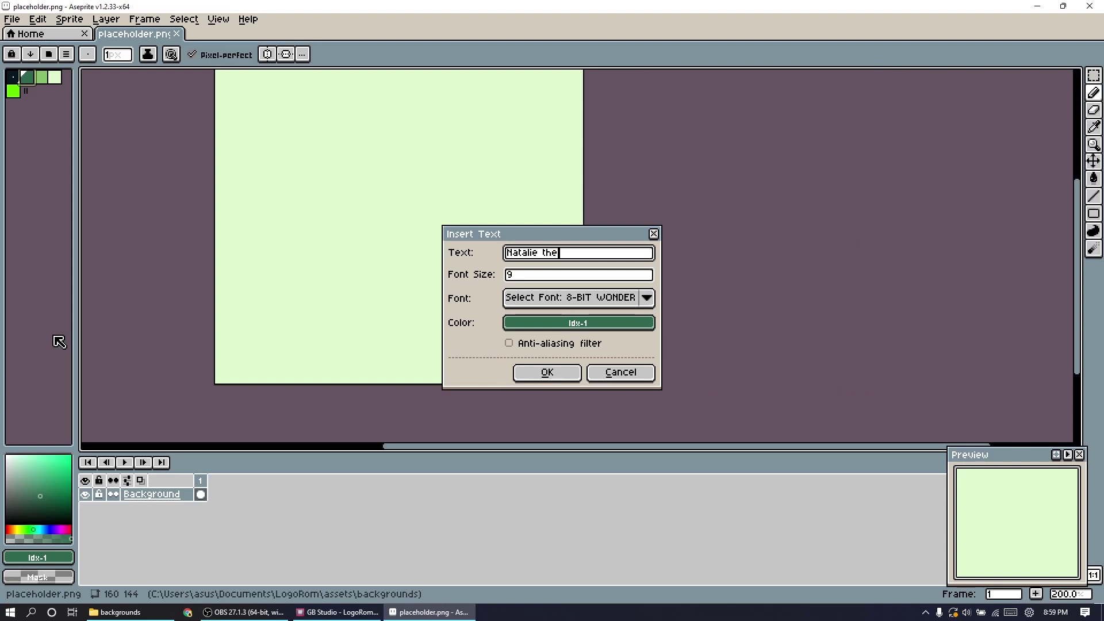
{"action": "type", "text": "the Nerd"}
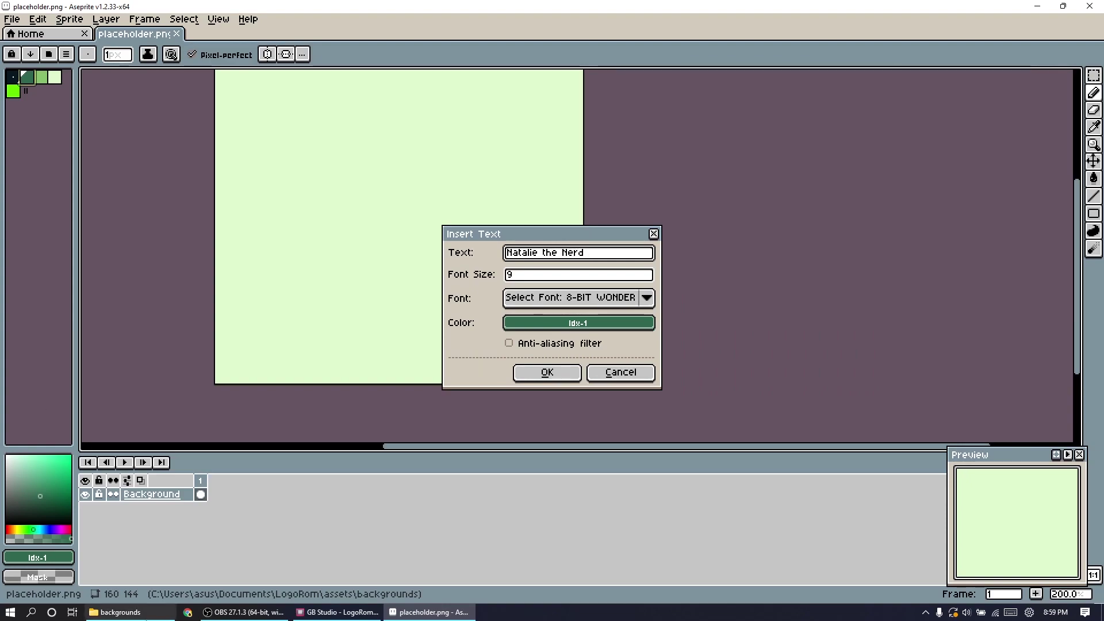
{"action": "left_click", "coordinate": [547, 373]}
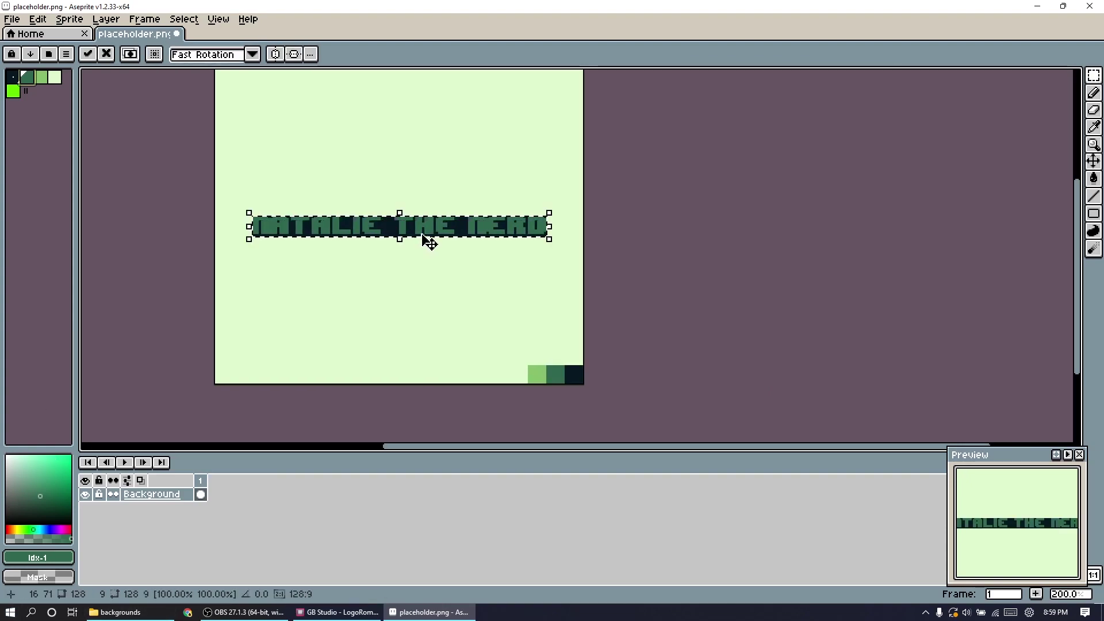
{"action": "left_click_drag", "start_coordinate": [431, 237], "coordinate": [434, 213]}
{"action": "scroll", "coordinate": [423, 296], "scroll_direction": "up", "scroll_amount": 1}
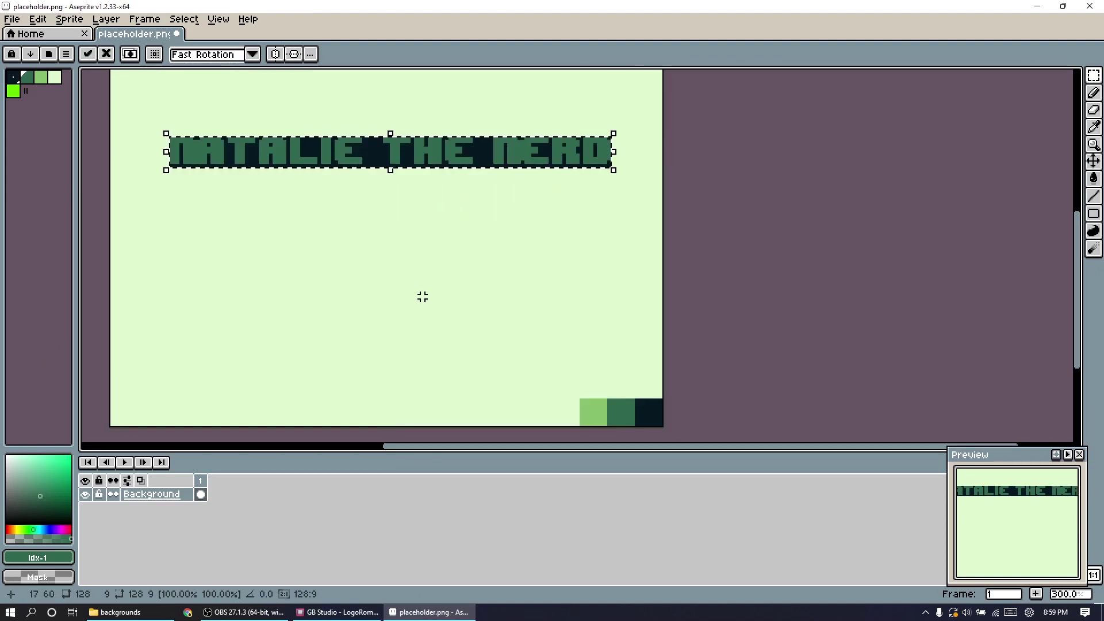
{"action": "scroll", "coordinate": [375, 214], "scroll_direction": "up", "scroll_amount": 1}
{"action": "left_click", "coordinate": [371, 208]}
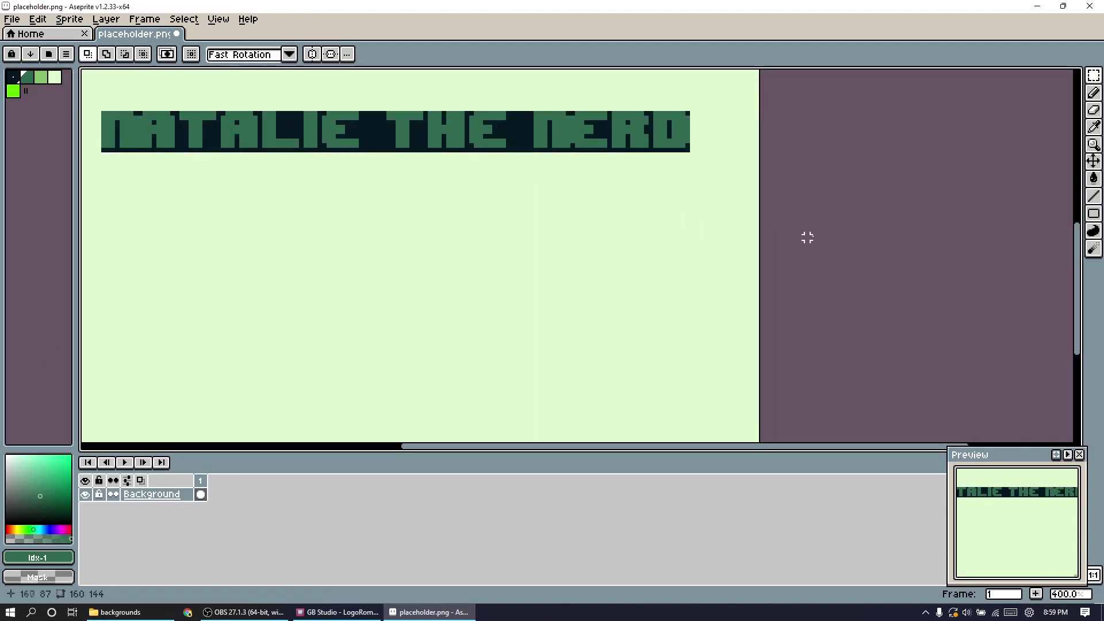
- Fill the dark band behind the title with Alt-sampled light green
{"action": "left_click", "coordinate": [1093, 179]}
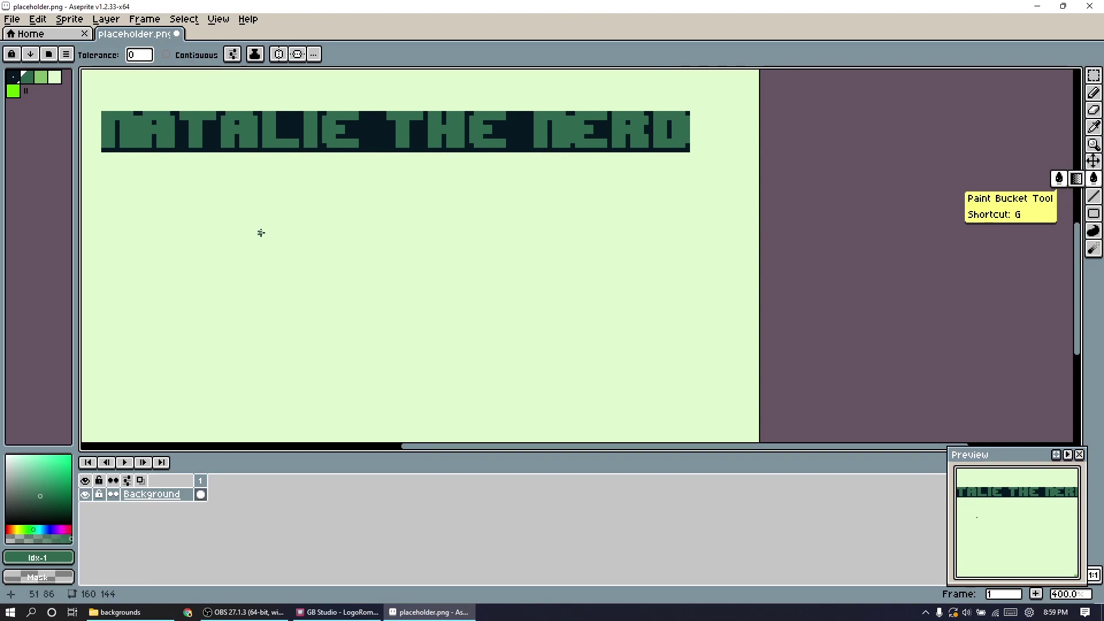
{"action": "key", "text": "alt"}
{"action": "left_click", "coordinate": [284, 127]}
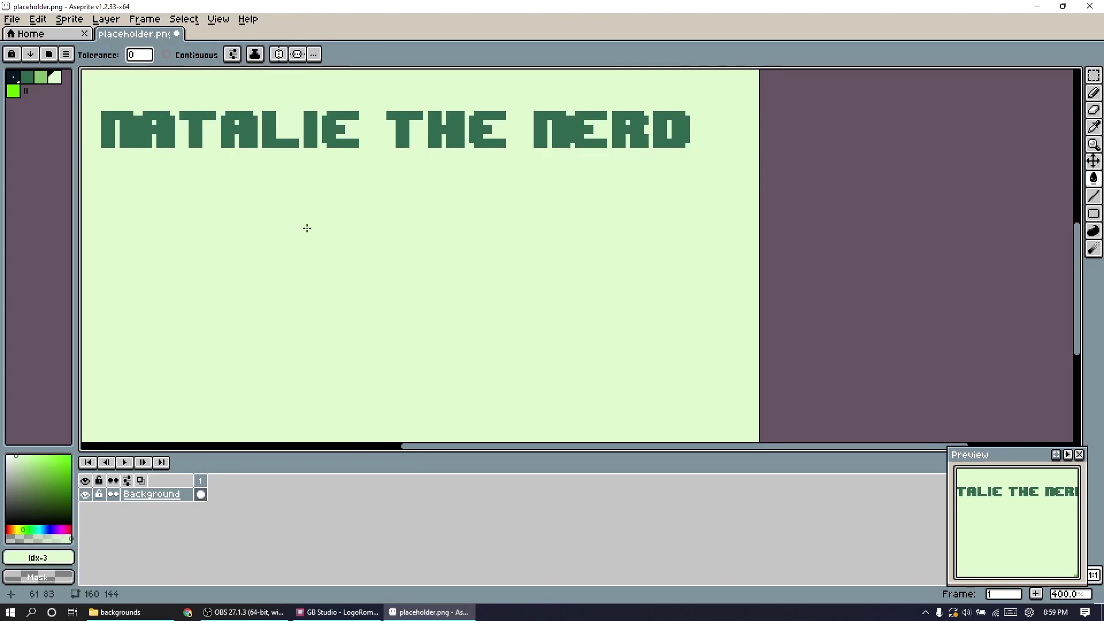
- Marquee-move THE and NERD so NATALIE, THE and NERD stack on three lines
{"action": "left_click", "coordinate": [1094, 75]}
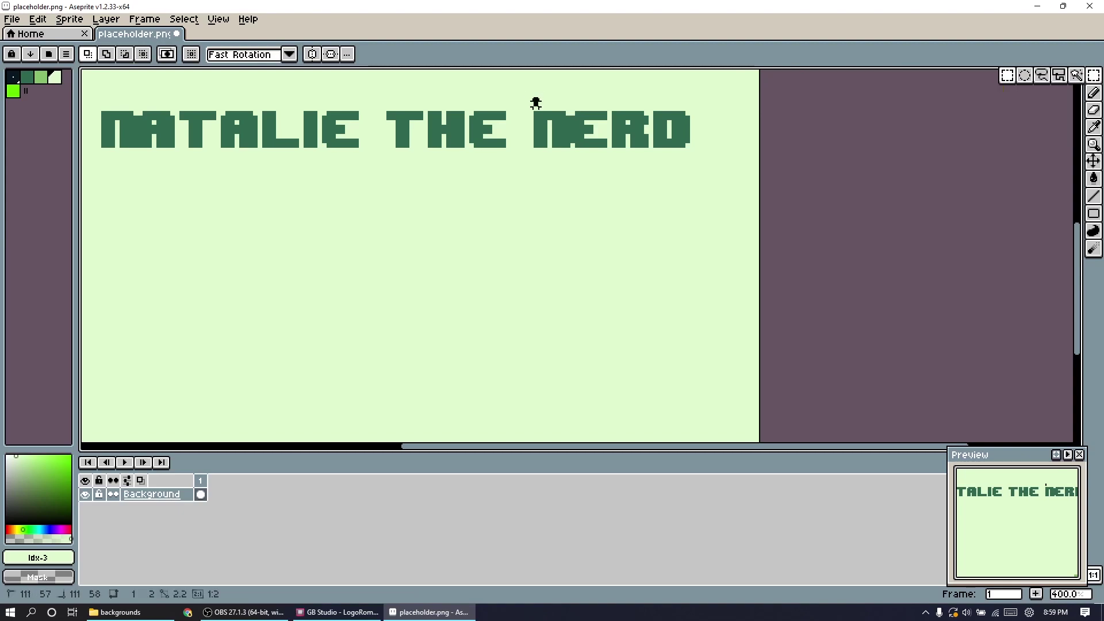
{"action": "left_click_drag", "start_coordinate": [534, 98], "coordinate": [700, 155]}
{"action": "left_click_drag", "start_coordinate": [638, 136], "coordinate": [269, 279]}
{"action": "left_click", "coordinate": [406, 131]}
{"action": "mouse_move", "coordinate": [379, 109]}
{"action": "left_mouse_down"}
{"action": "mouse_move", "coordinate": [540, 163]}
{"action": "mouse_move", "coordinate": [288, 190]}
{"action": "mouse_move", "coordinate": [288, 175]}
{"action": "mouse_move", "coordinate": [264, 173]}
{"action": "left_mouse_up"}
{"action": "left_click", "coordinate": [379, 339]}
{"action": "left_click_drag", "start_coordinate": [380, 338], "coordinate": [147, 244]}
{"action": "mouse_move", "coordinate": [316, 294]}
{"action": "left_mouse_down"}
{"action": "mouse_move", "coordinate": [290, 247]}
{"action": "mouse_move", "coordinate": [313, 244]}
{"action": "mouse_move", "coordinate": [302, 240]}
{"action": "left_mouse_up"}
{"action": "left_click", "coordinate": [365, 322]}
- Select the stacked title block and shift it toward the canvas centre
{"action": "left_click_drag", "start_coordinate": [92, 98], "coordinate": [374, 271]}
{"action": "scroll", "coordinate": [244, 197], "scroll_direction": "down", "scroll_amount": 3}
{"action": "scroll", "coordinate": [242, 190], "scroll_direction": "up", "scroll_amount": 2}
{"action": "left_click", "coordinate": [241, 180]}
{"action": "left_click_drag", "start_coordinate": [240, 180], "coordinate": [345, 180]}
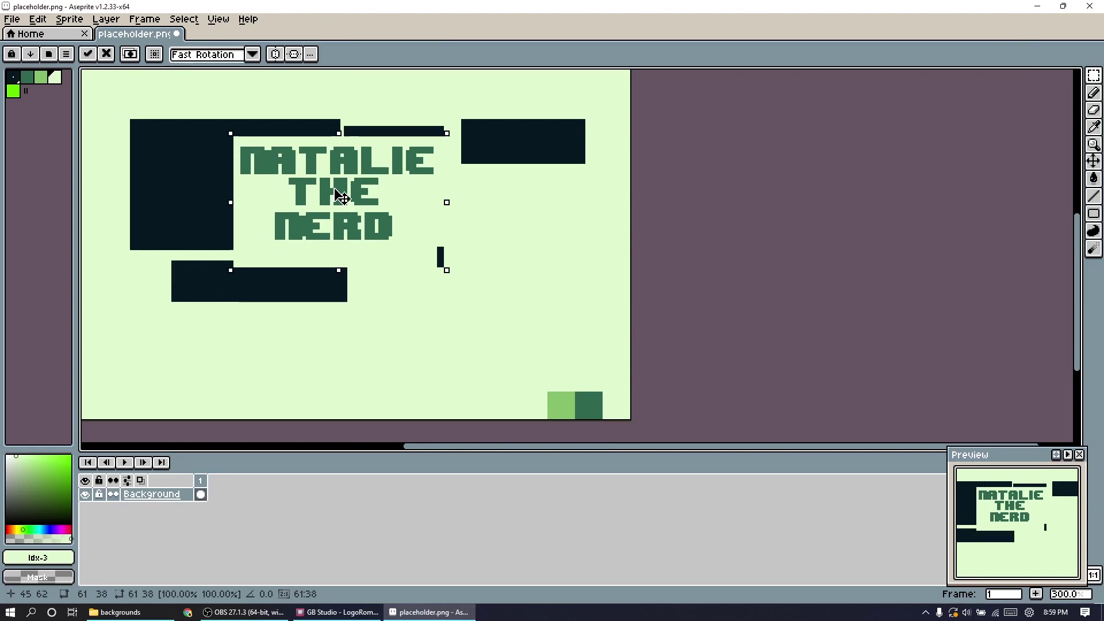
{"action": "left_click", "coordinate": [426, 305]}
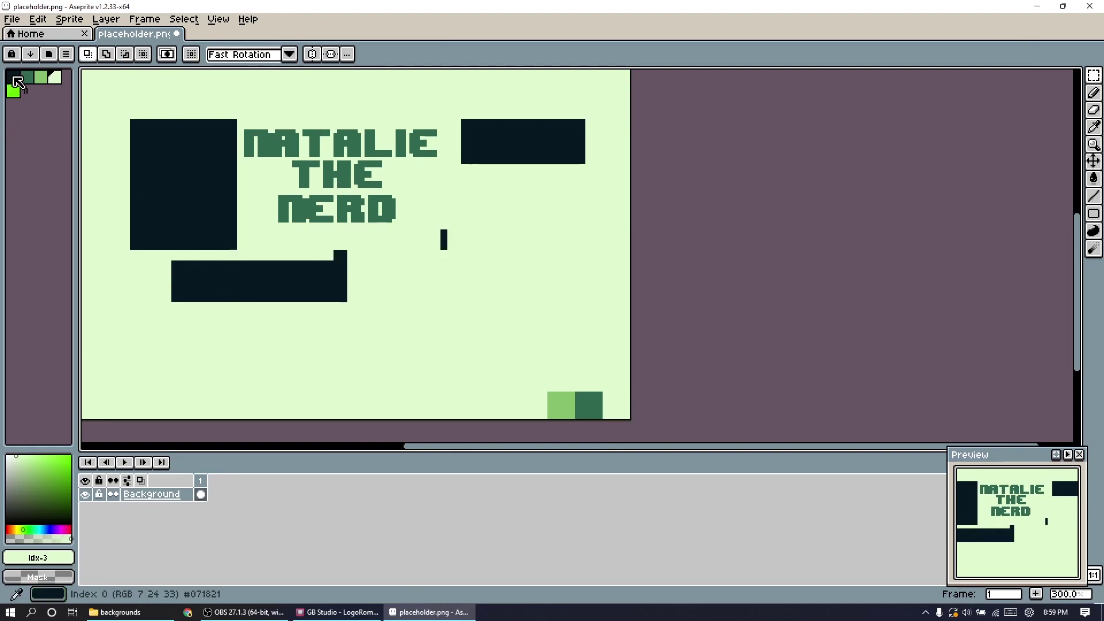
{"action": "scroll", "coordinate": [291, 256], "scroll_direction": "down", "scroll_amount": 1}
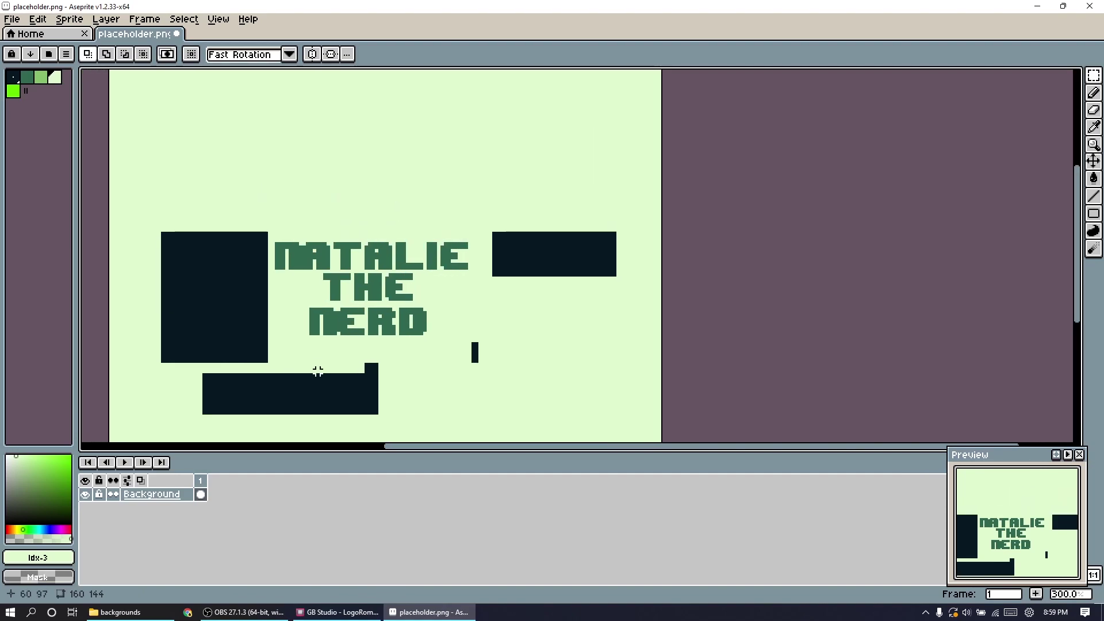
- Switch placeholder.png's colour mode from Indexed to RGB Color via Sprite > Color Mode
{"action": "left_click", "coordinate": [107, 19]}
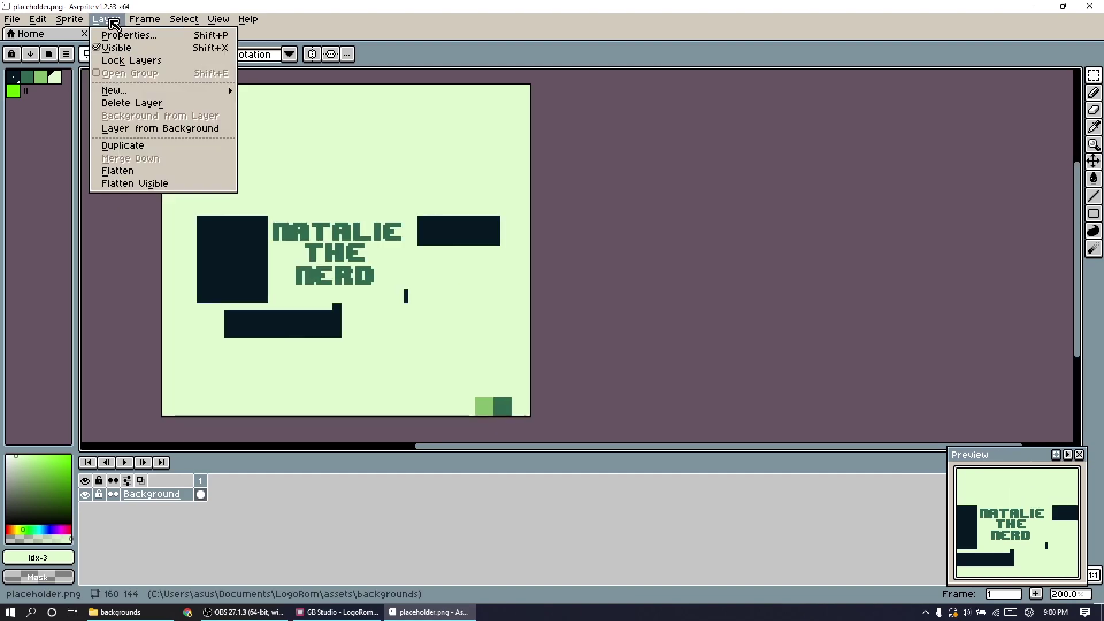
{"action": "mouse_move", "coordinate": [81, 25]}
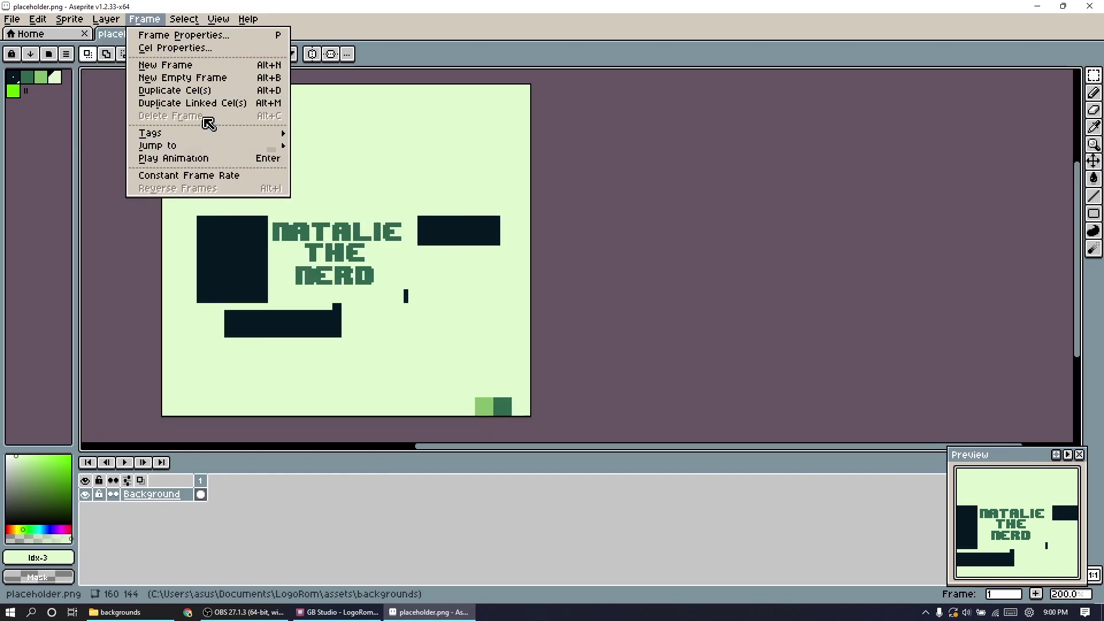
{"action": "left_click", "coordinate": [343, 309]}
{"action": "left_click", "coordinate": [80, 20]}
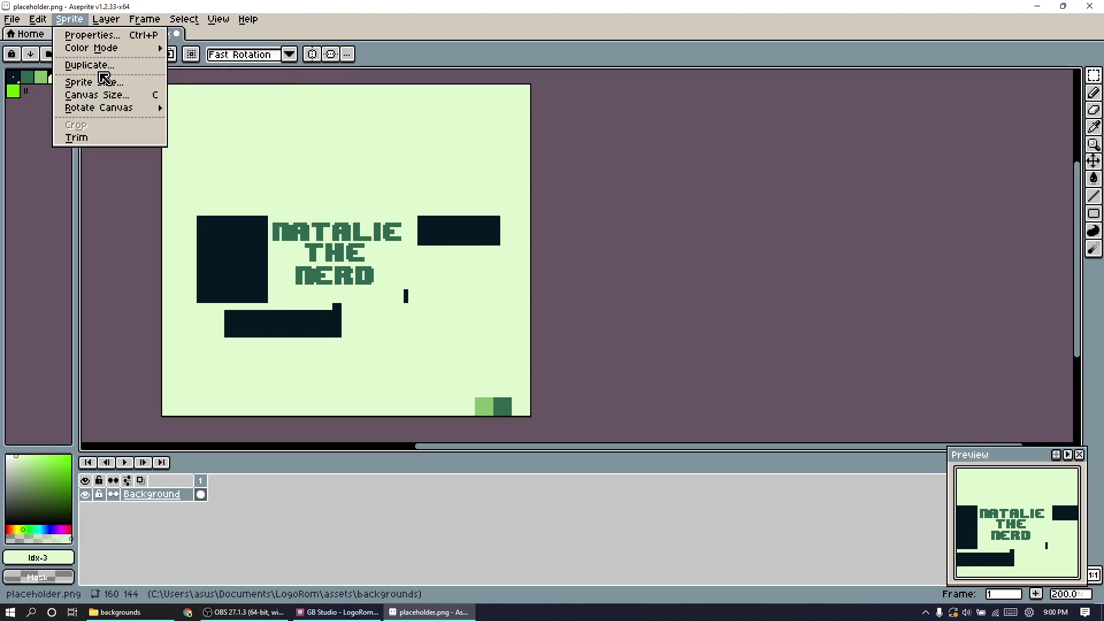
{"action": "mouse_move", "coordinate": [103, 48]}
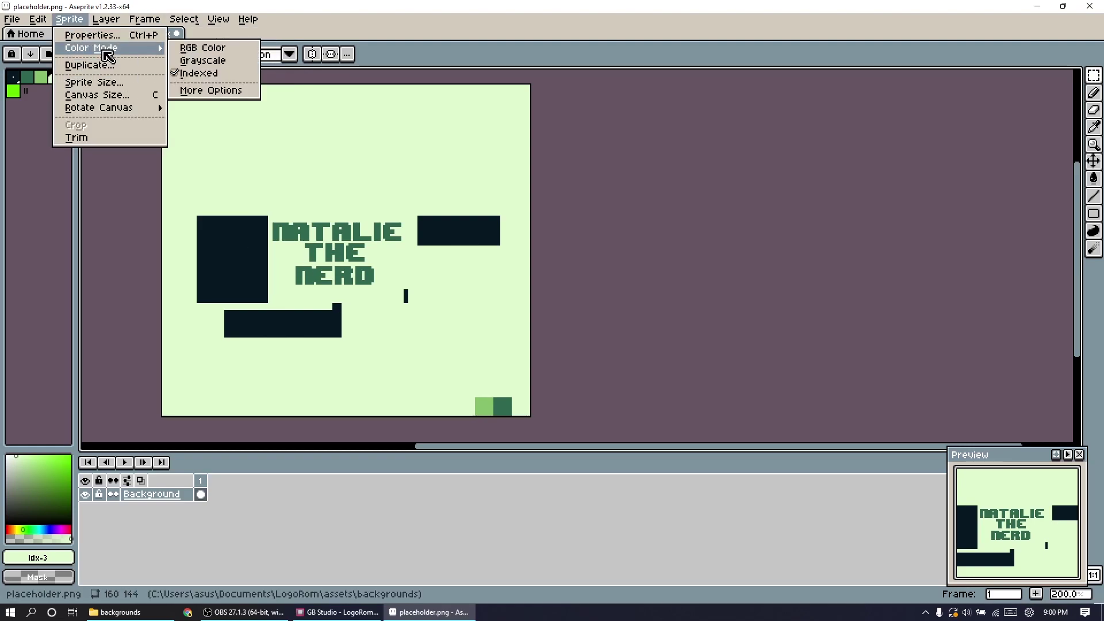
{"action": "left_click", "coordinate": [237, 49]}
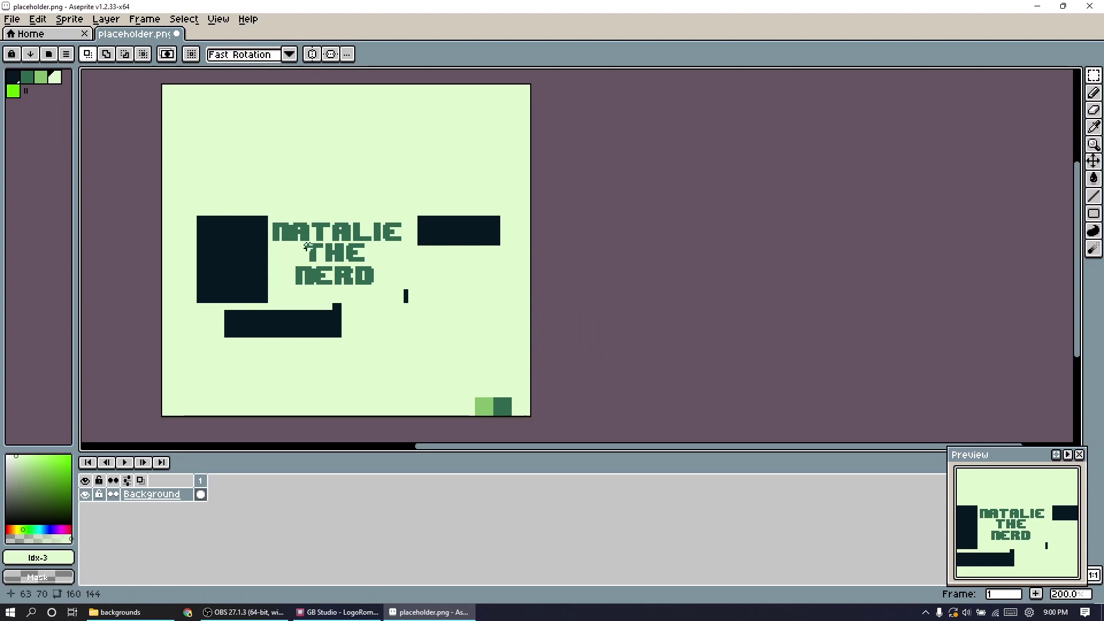
{"action": "scroll", "coordinate": [308, 248], "scroll_direction": "up", "scroll_amount": 1}
{"action": "scroll", "coordinate": [278, 209], "scroll_direction": "down", "scroll_amount": 2}
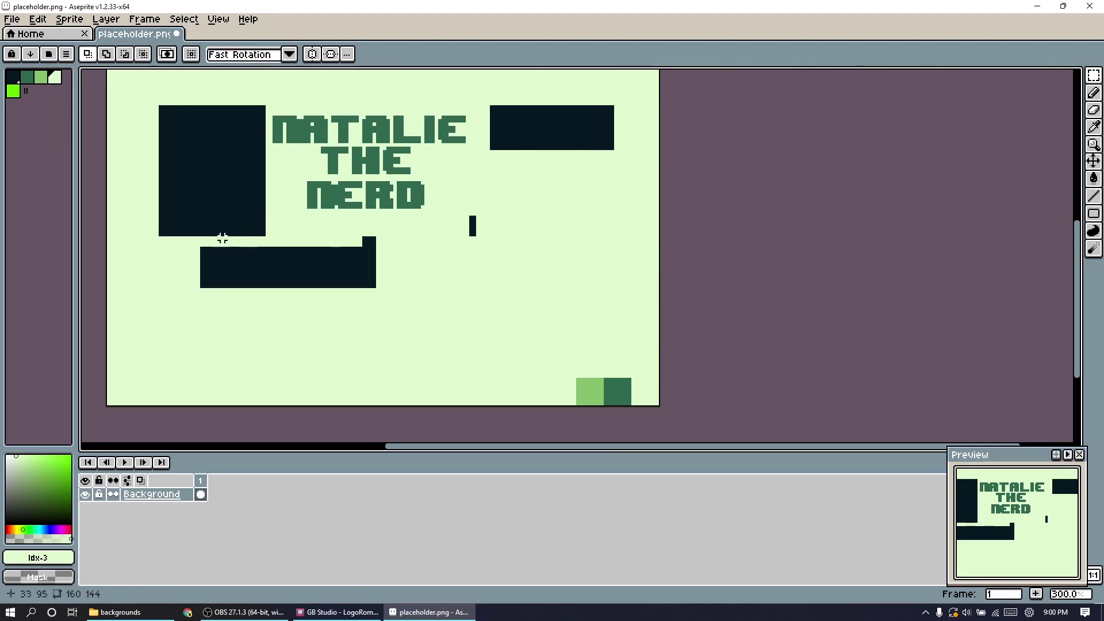
{"action": "scroll", "coordinate": [222, 238], "scroll_direction": "down", "scroll_amount": 2}
{"action": "scroll", "coordinate": [262, 304], "scroll_direction": "up", "scroll_amount": 1}
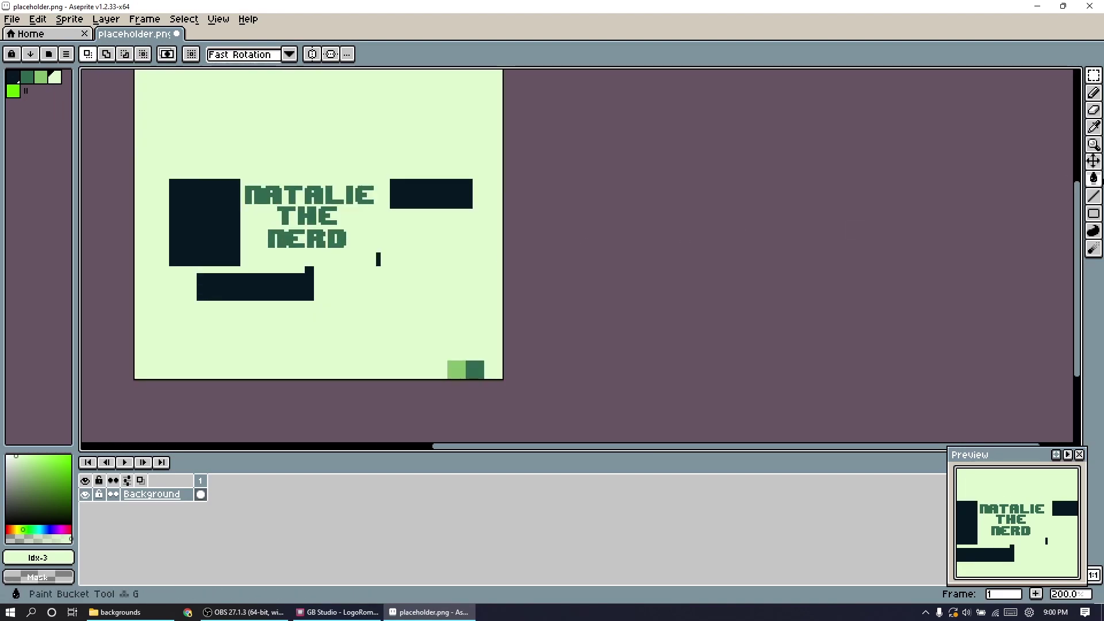
- Flood-fill the dark blocks with background green and pencil out the leftover title marks
{"action": "left_click", "coordinate": [1093, 178]}
{"action": "left_click", "coordinate": [215, 198]}
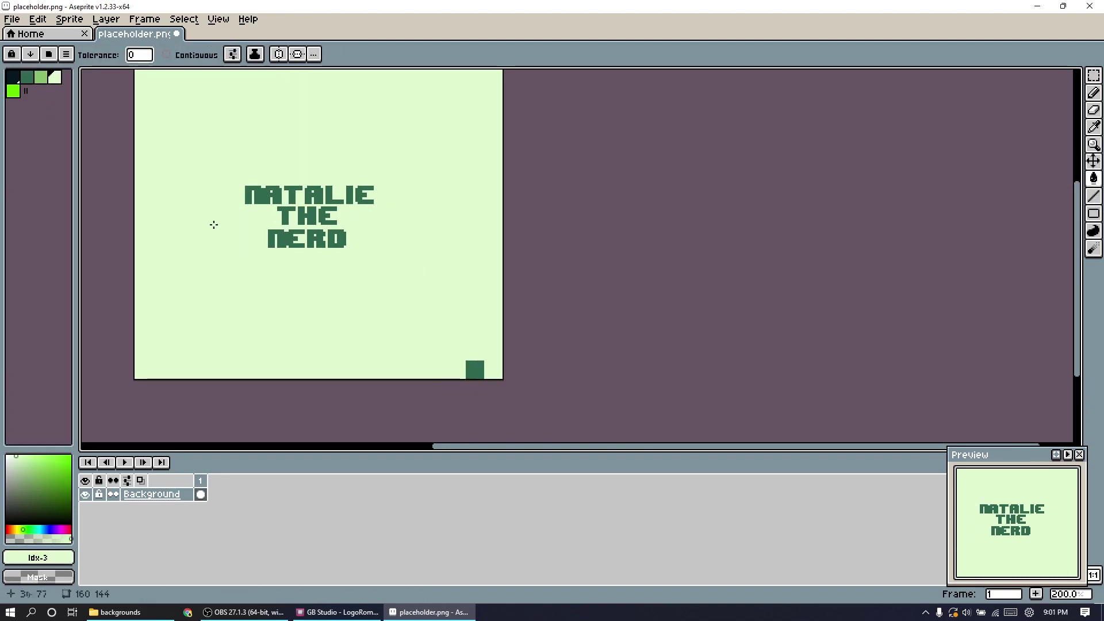
{"action": "middle_click_drag", "start_coordinate": [214, 198], "coordinate": [256, 225]}
{"action": "left_click", "coordinate": [1093, 92]}
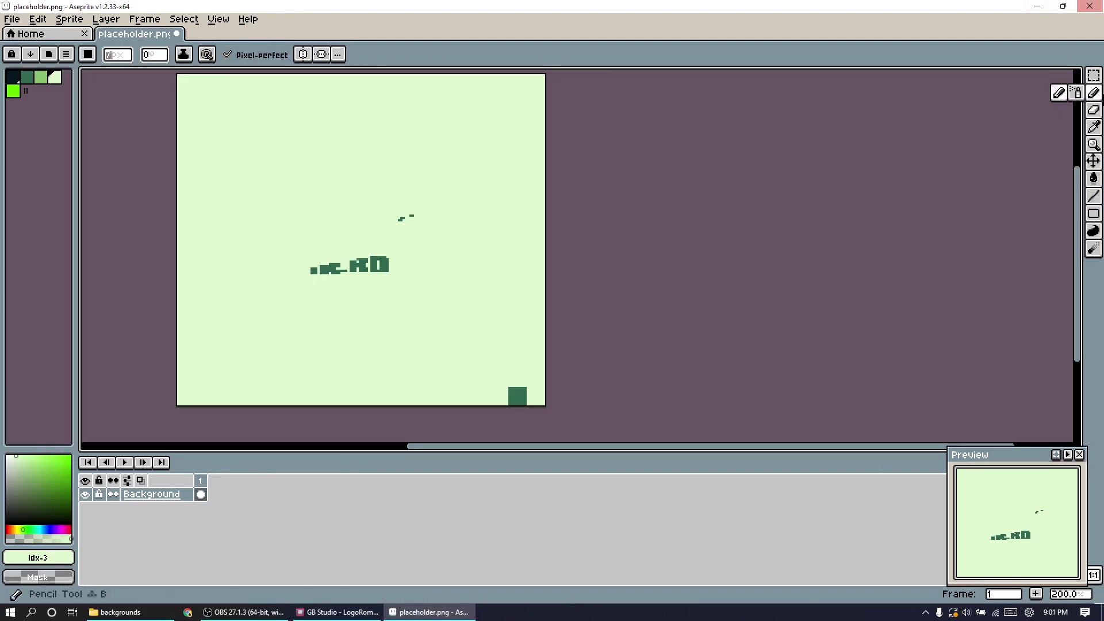
{"action": "scroll", "coordinate": [316, 402], "scroll_direction": "up", "scroll_amount": 1}
{"action": "scroll", "coordinate": [360, 227], "scroll_direction": "down", "scroll_amount": 1}
{"action": "middle_click_drag", "start_coordinate": [447, 207], "coordinate": [387, 189]}
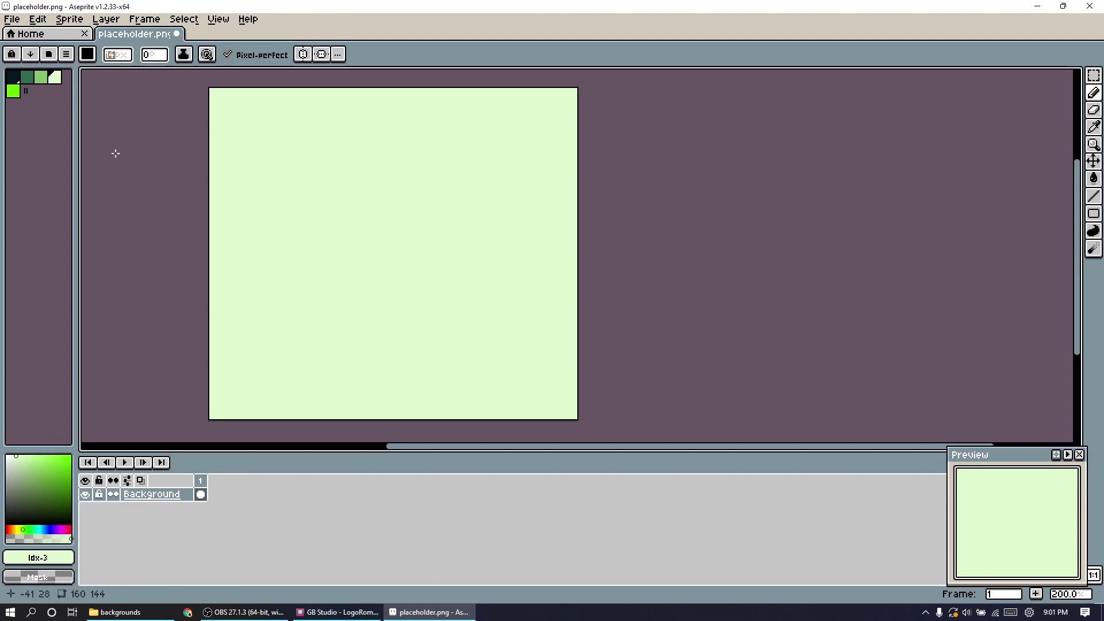
- Pick the darkest palette colour and add a new empty layer above Background
{"action": "key", "text": "bracketleft"}
{"action": "key", "text": "bracketleft"}
{"action": "key", "text": "bracketleft"}
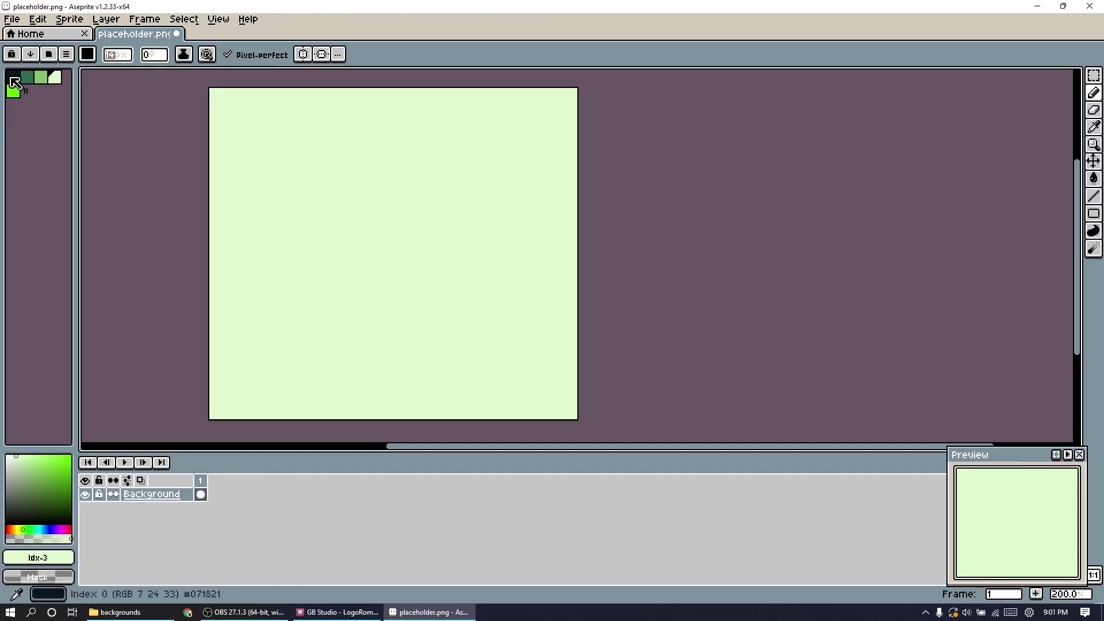
{"action": "right_click", "coordinate": [179, 494]}
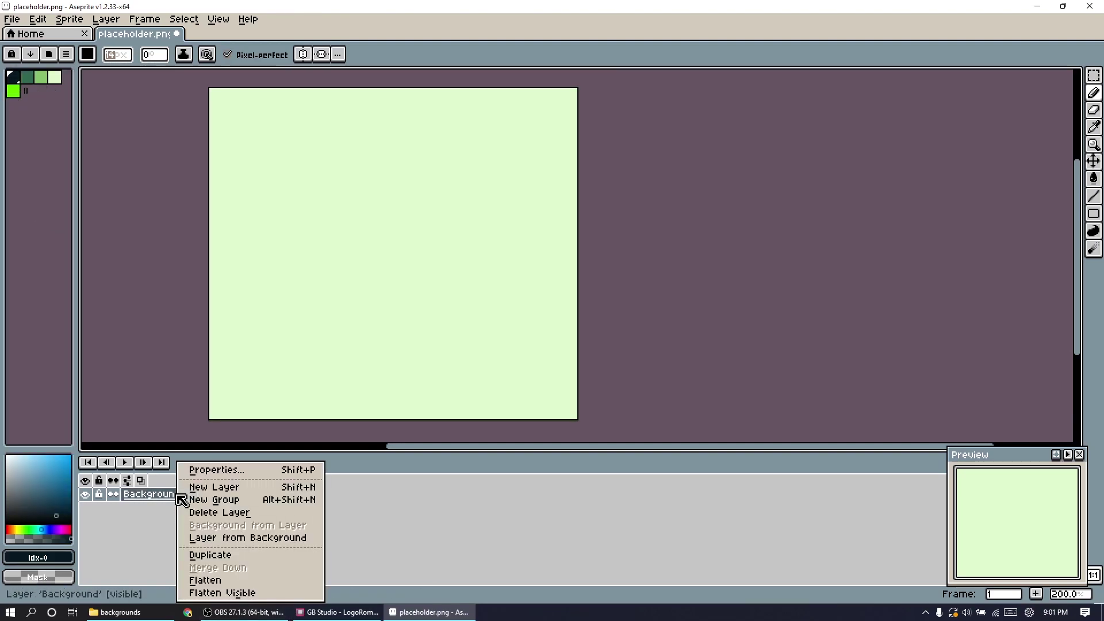
{"action": "left_click", "coordinate": [200, 488]}
- Insert 'NATALIE THE NERD' in 8-BIT WONDER at size 10 and place it mid-canvas
{"action": "left_click", "coordinate": [120, 23]}
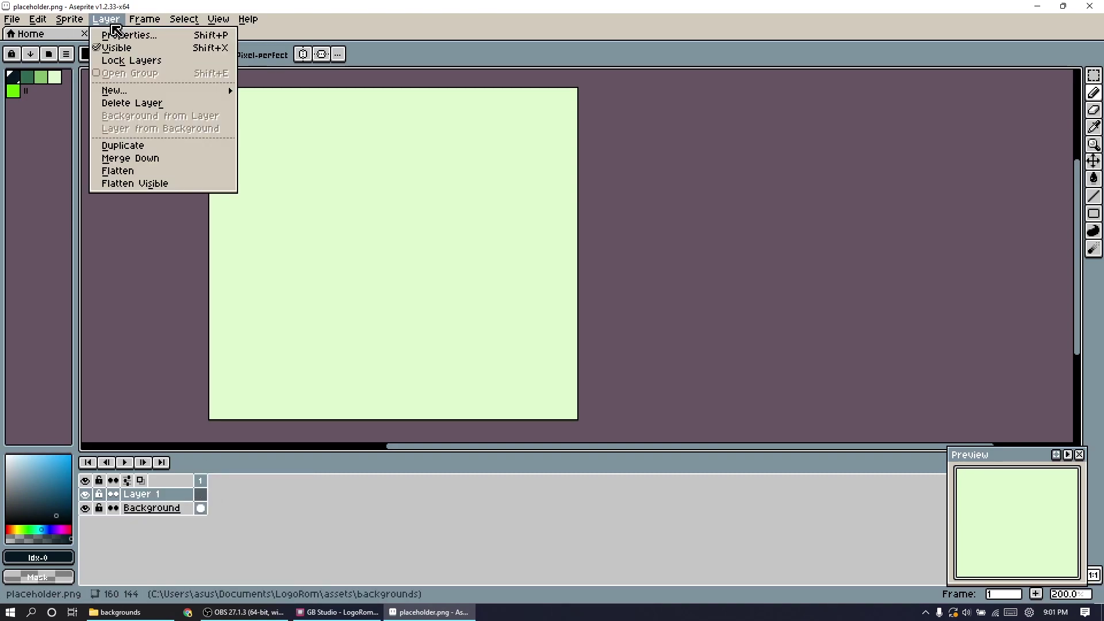
{"action": "mouse_move", "coordinate": [38, 20]}
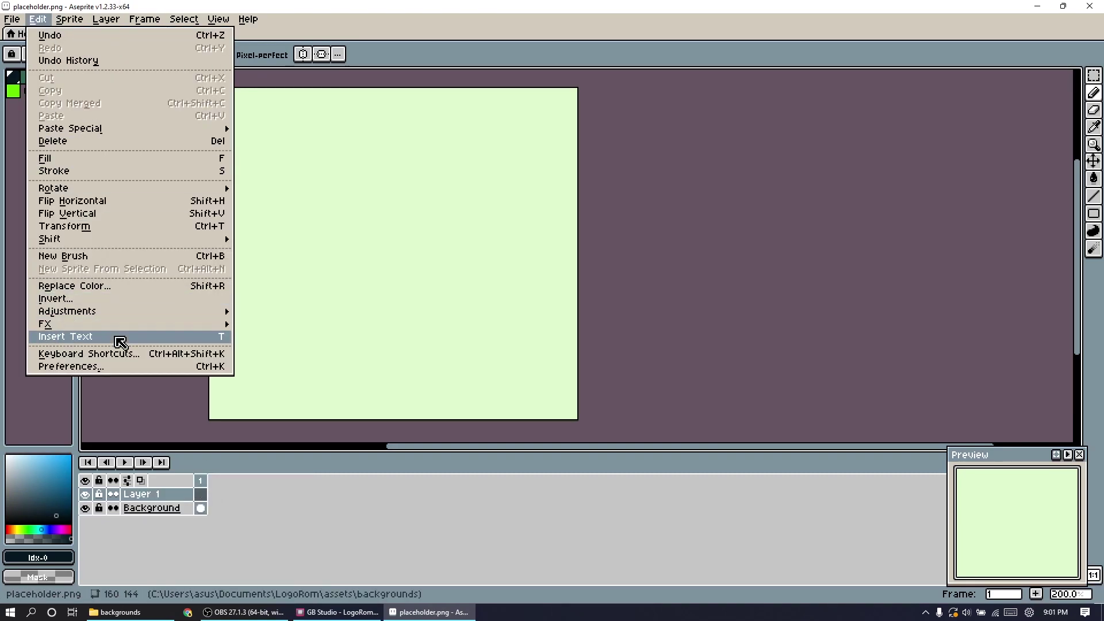
{"action": "left_click", "coordinate": [115, 337]}
{"action": "left_click", "coordinate": [528, 276]}
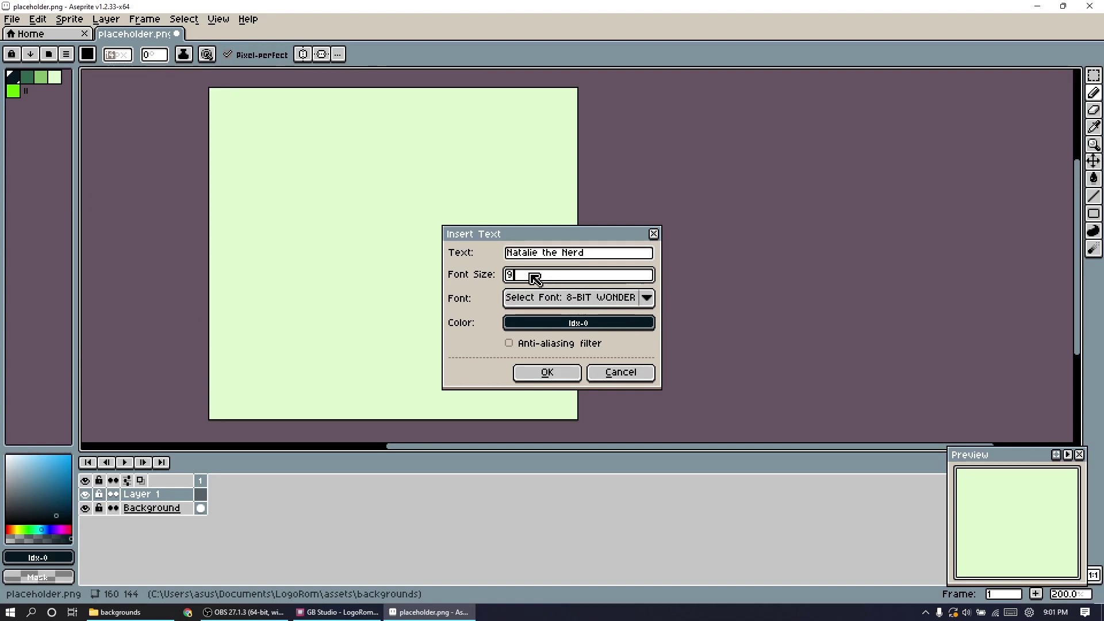
{"action": "left_click", "coordinate": [545, 372]}
{"action": "left_click_drag", "start_coordinate": [429, 264], "coordinate": [439, 259]}
{"action": "left_click", "coordinate": [651, 264]}
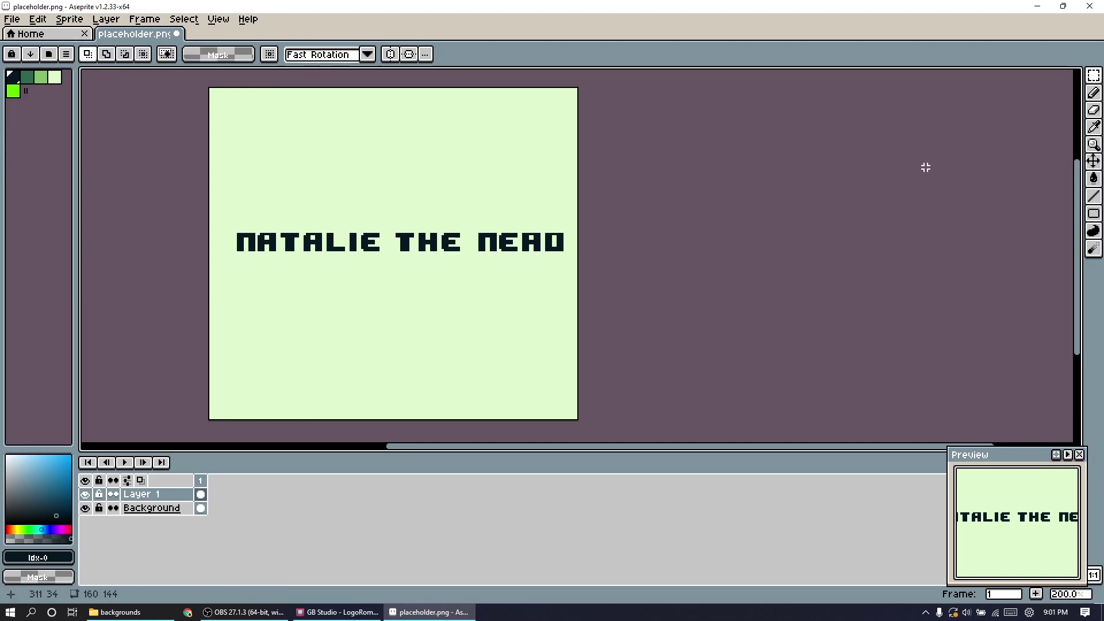
{"action": "scroll", "coordinate": [638, 220], "scroll_direction": "up", "scroll_amount": 5}
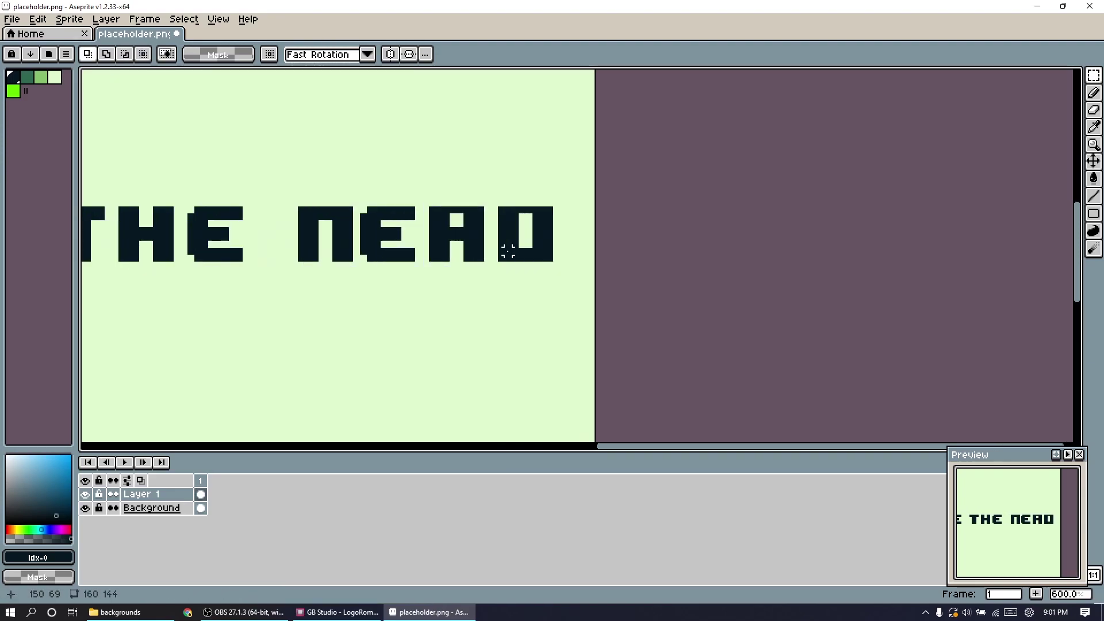
- Repaint pixels of the R in NERD with the Pencil so it no longer reads as an A
{"action": "left_click", "coordinate": [1095, 92]}
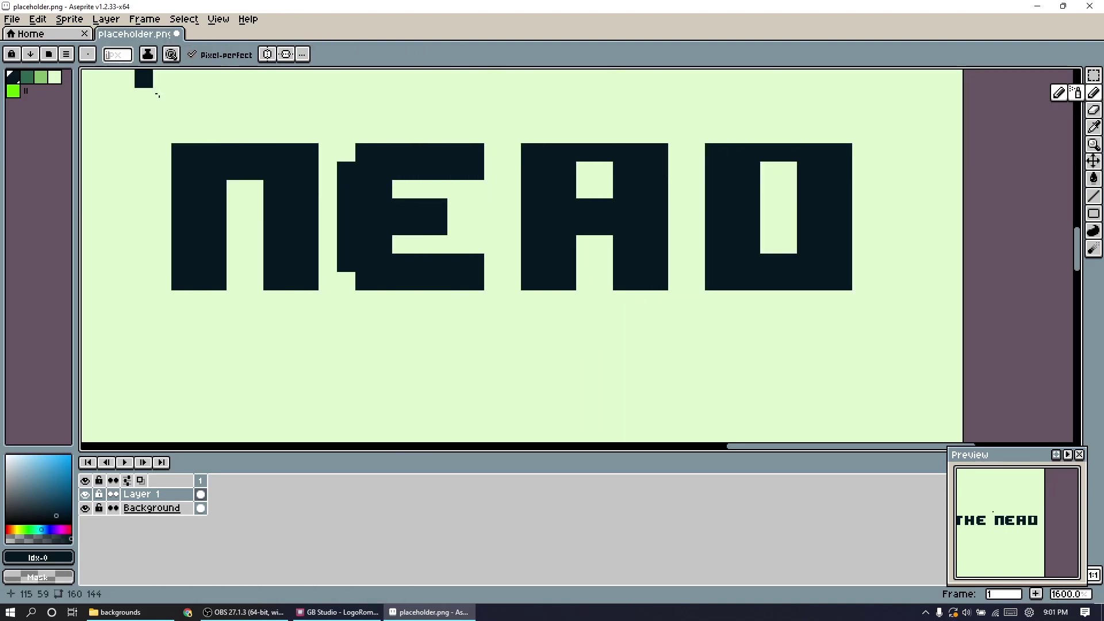
{"action": "left_click", "coordinate": [549, 349], "text": "alt"}
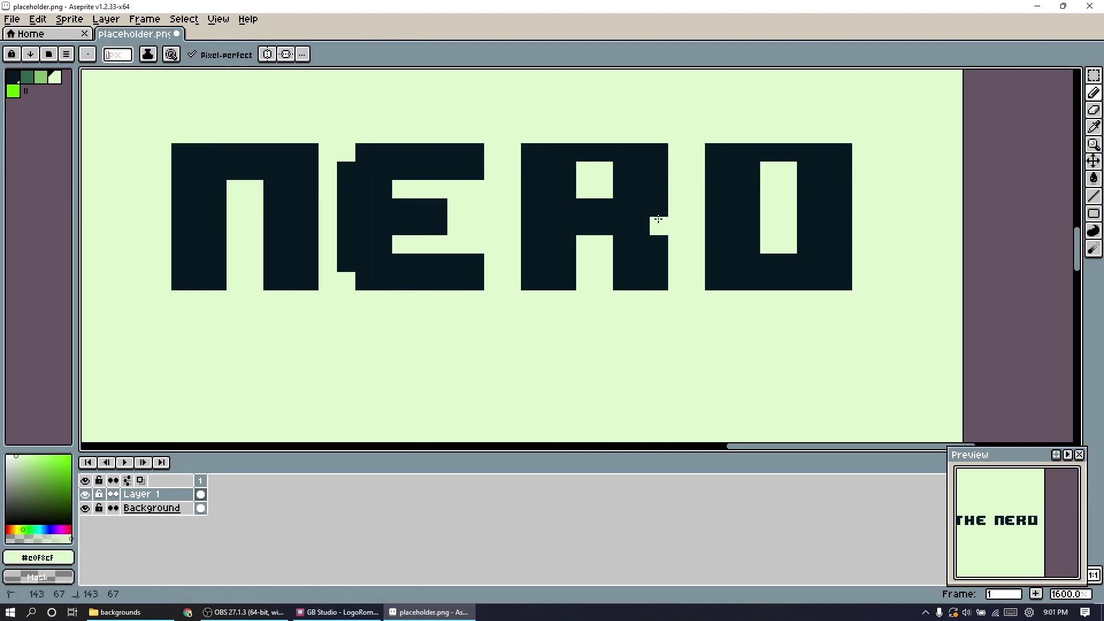
{"action": "left_click", "coordinate": [659, 219]}
{"action": "scroll", "coordinate": [593, 320], "scroll_direction": "down", "scroll_amount": 4}
{"action": "scroll", "coordinate": [699, 198], "scroll_direction": "up", "scroll_amount": 4}
{"action": "left_click", "coordinate": [699, 197], "text": "alt"}
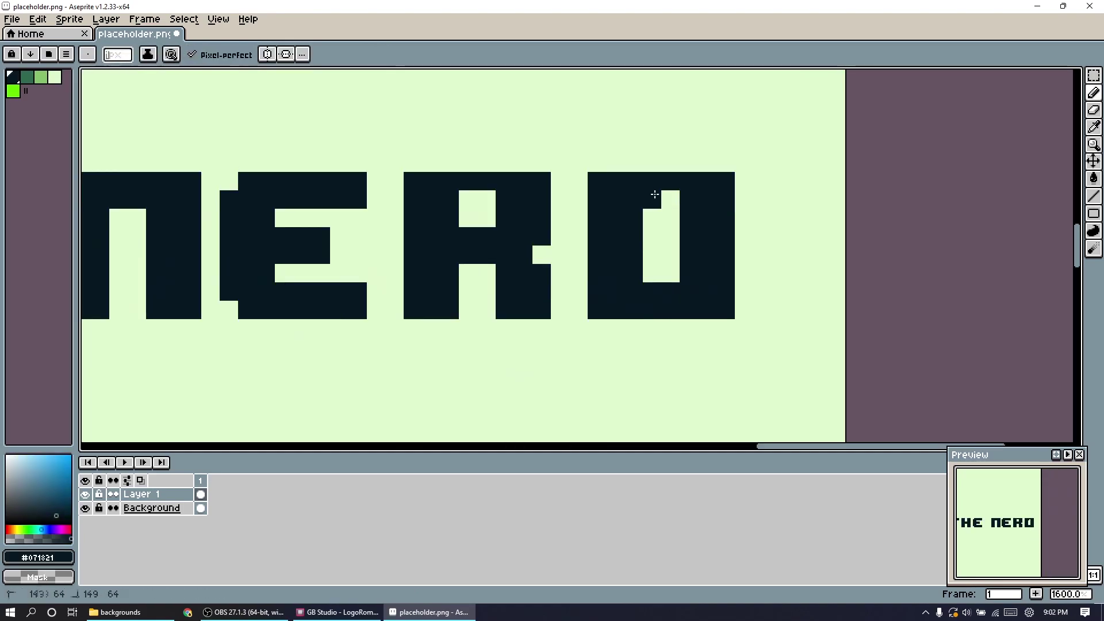
{"action": "left_click", "coordinate": [740, 317], "text": "alt"}
- Marquee-select NATALIE and move it onto its own line above THE NERD
{"action": "scroll", "coordinate": [740, 315], "scroll_direction": "down", "scroll_amount": 4}
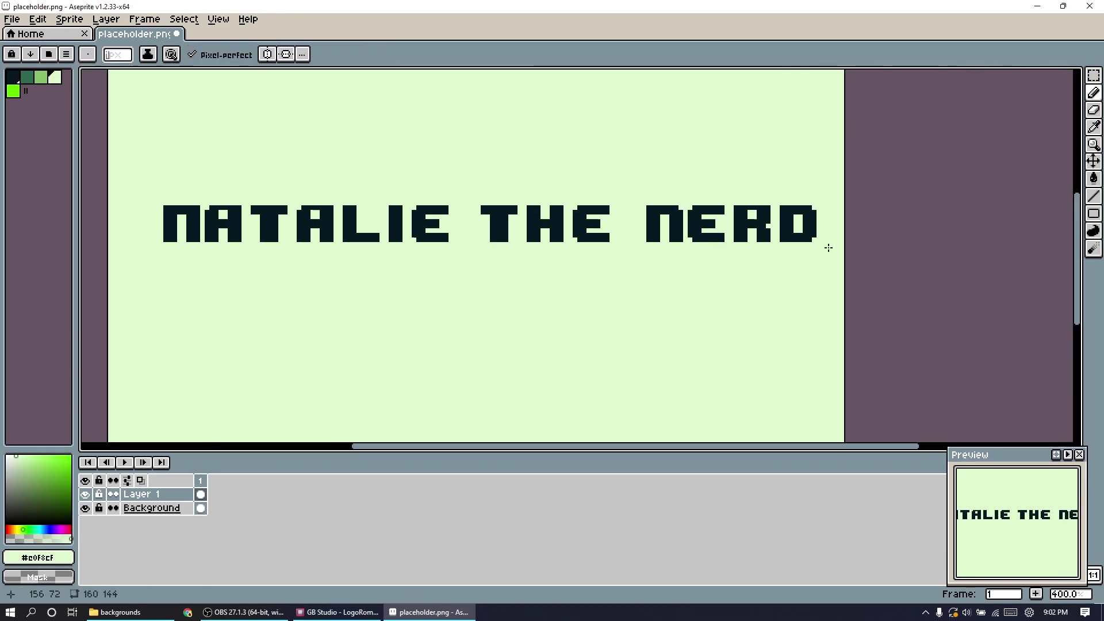
{"action": "scroll", "coordinate": [822, 243], "scroll_direction": "down", "scroll_amount": 1}
{"action": "key", "text": "m"}
{"action": "mouse_move", "coordinate": [339, 237]}
{"action": "left_mouse_down"}
{"action": "mouse_move", "coordinate": [547, 271]}
{"action": "mouse_move", "coordinate": [751, 227]}
{"action": "mouse_move", "coordinate": [717, 238]}
{"action": "mouse_move", "coordinate": [860, 267]}
{"action": "mouse_move", "coordinate": [704, 312]}
{"action": "left_mouse_up"}
- Drop NATALIE in place, then select all three title lines and move them down-left
{"action": "left_click", "coordinate": [688, 312]}
{"action": "left_click_drag", "start_coordinate": [477, 179], "coordinate": [813, 352]}
{"action": "left_click_drag", "start_coordinate": [712, 258], "coordinate": [674, 297]}
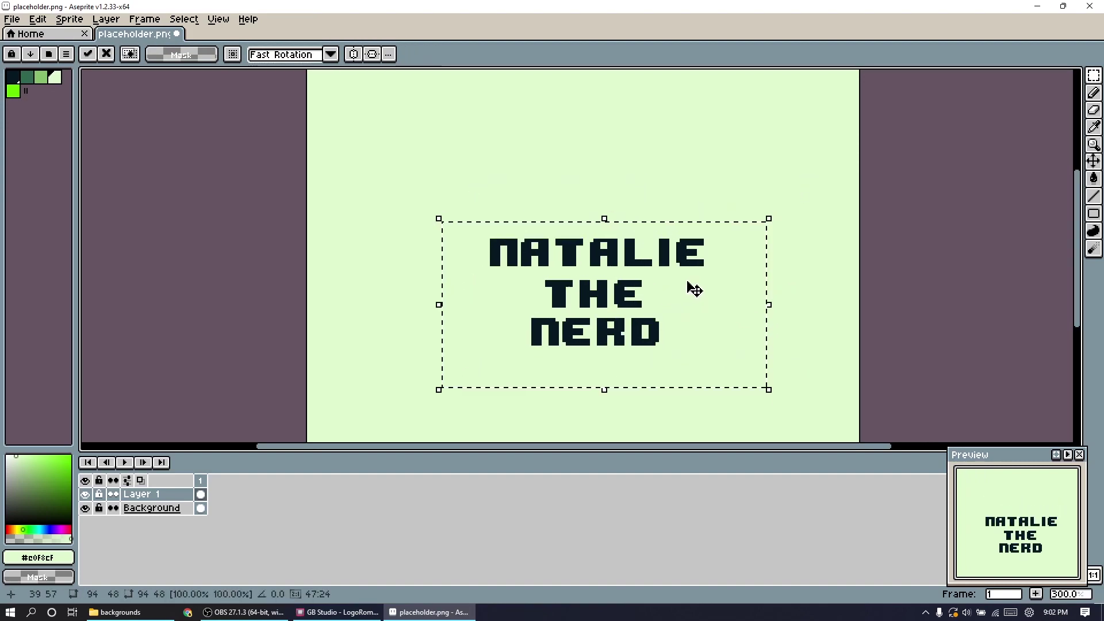
{"action": "left_click", "coordinate": [788, 281]}
{"action": "scroll", "coordinate": [776, 278], "scroll_direction": "down", "scroll_amount": 1}
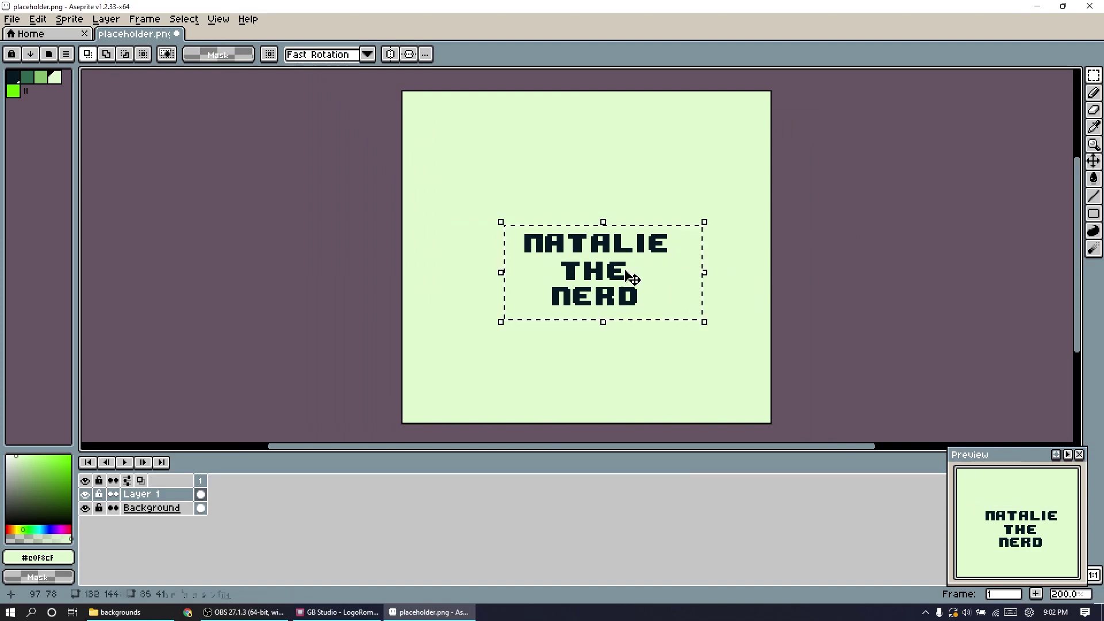
- Undo that move and shift the three-line title to the canvas centre instead
{"action": "key", "text": "ctrl+z"}
{"action": "left_click_drag", "start_coordinate": [631, 266], "coordinate": [624, 262]}
{"action": "middle_click_drag", "start_coordinate": [784, 296], "coordinate": [758, 293]}
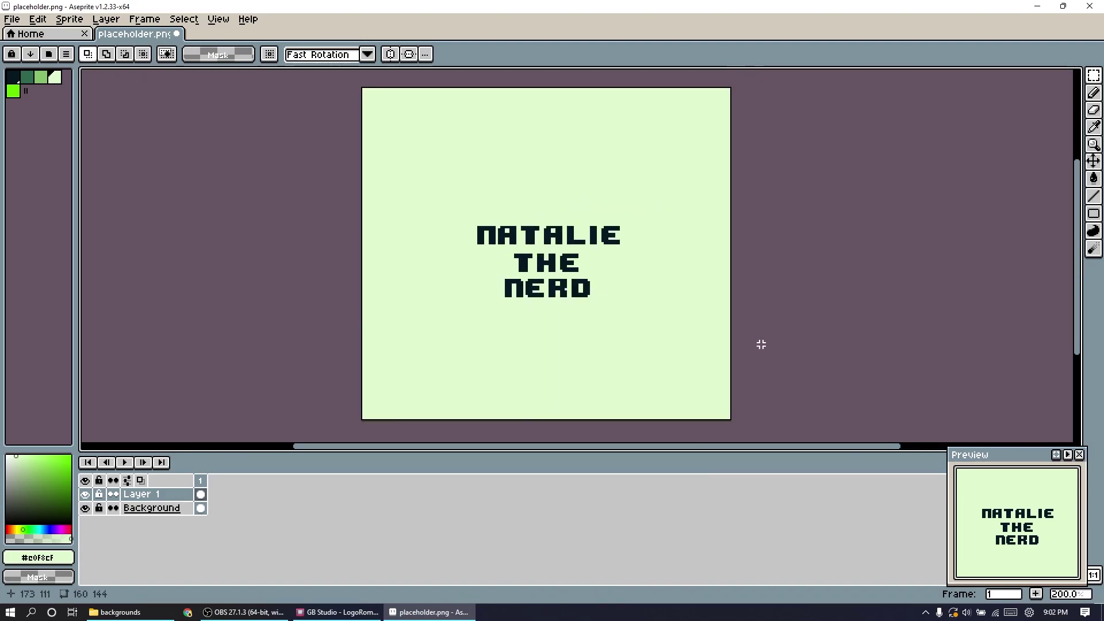
{"action": "scroll", "coordinate": [670, 224], "scroll_direction": "up", "scroll_amount": 2}
{"action": "middle_click_drag", "start_coordinate": [385, 251], "coordinate": [374, 215]}
{"action": "scroll", "coordinate": [465, 207], "scroll_direction": "up", "scroll_amount": 1}
- Duplicate Layer 1 and bucket-fill all the copied letters with the green palette colour
{"action": "right_click", "coordinate": [161, 496]}
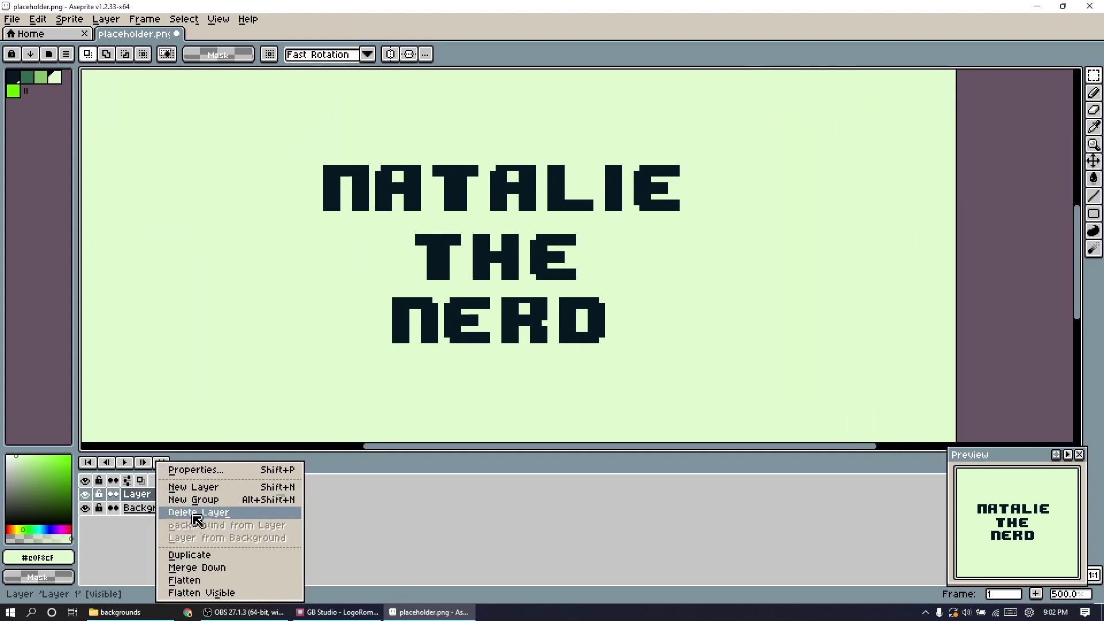
{"action": "left_click", "coordinate": [208, 564]}
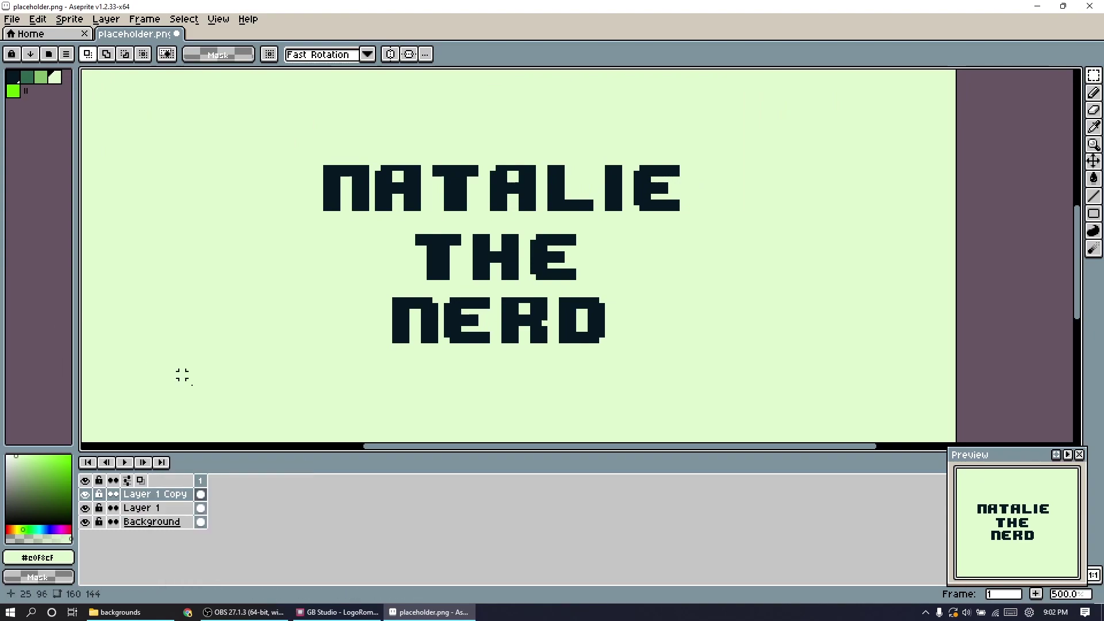
{"action": "key", "text": "g"}
{"action": "left_click", "coordinate": [24, 77]}
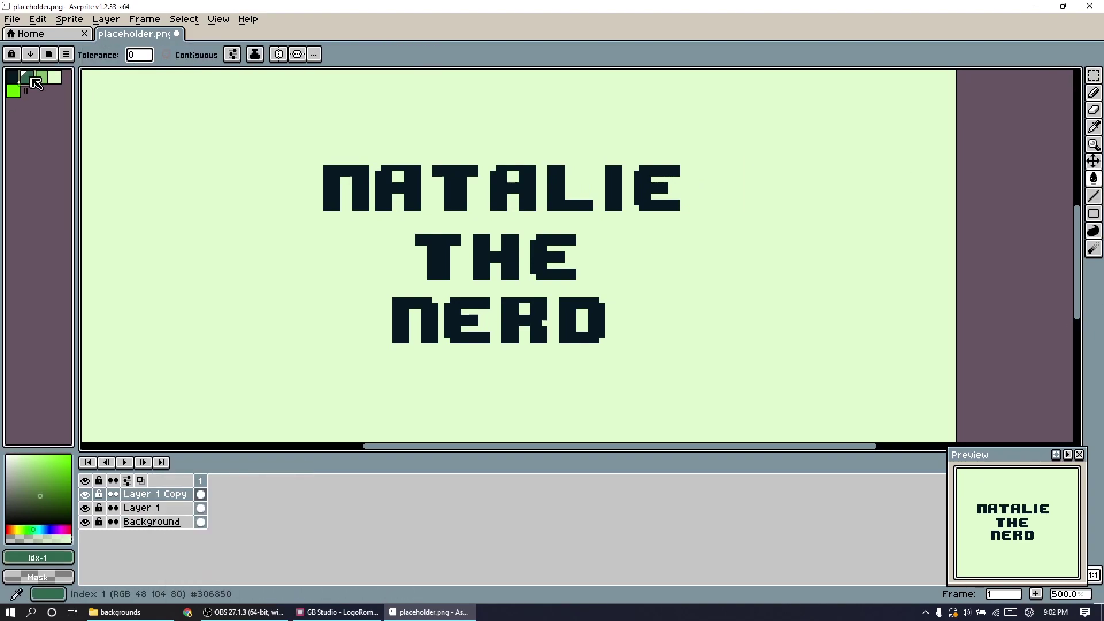
{"action": "left_click", "coordinate": [361, 189]}
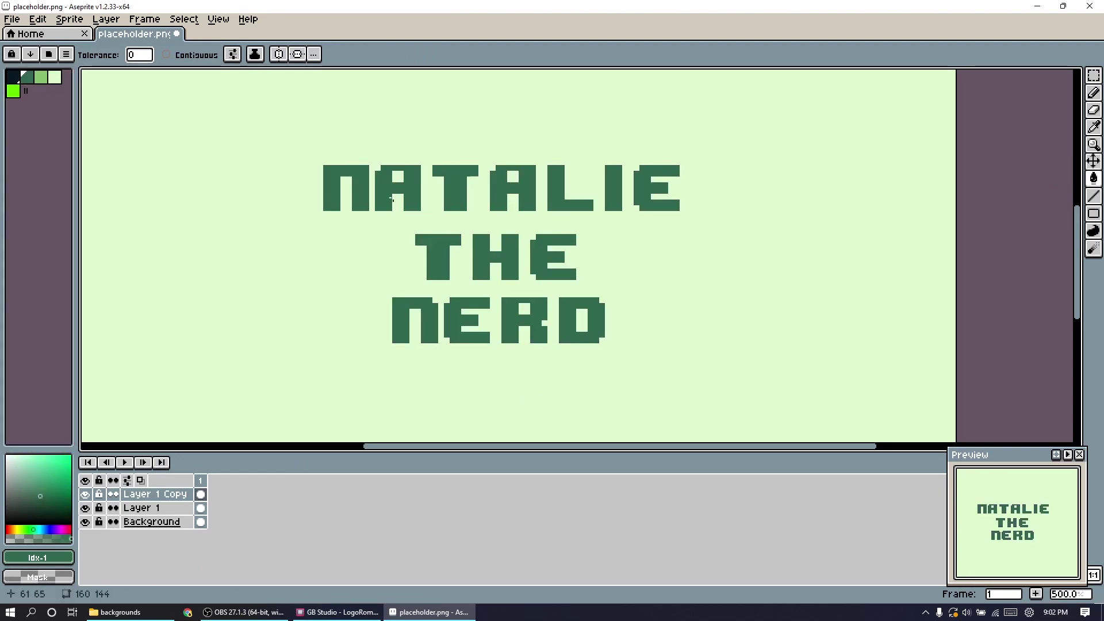
- Place the green copy beneath Layer 1 and offset it down-right as a shadow
{"action": "left_click", "coordinate": [1094, 162]}
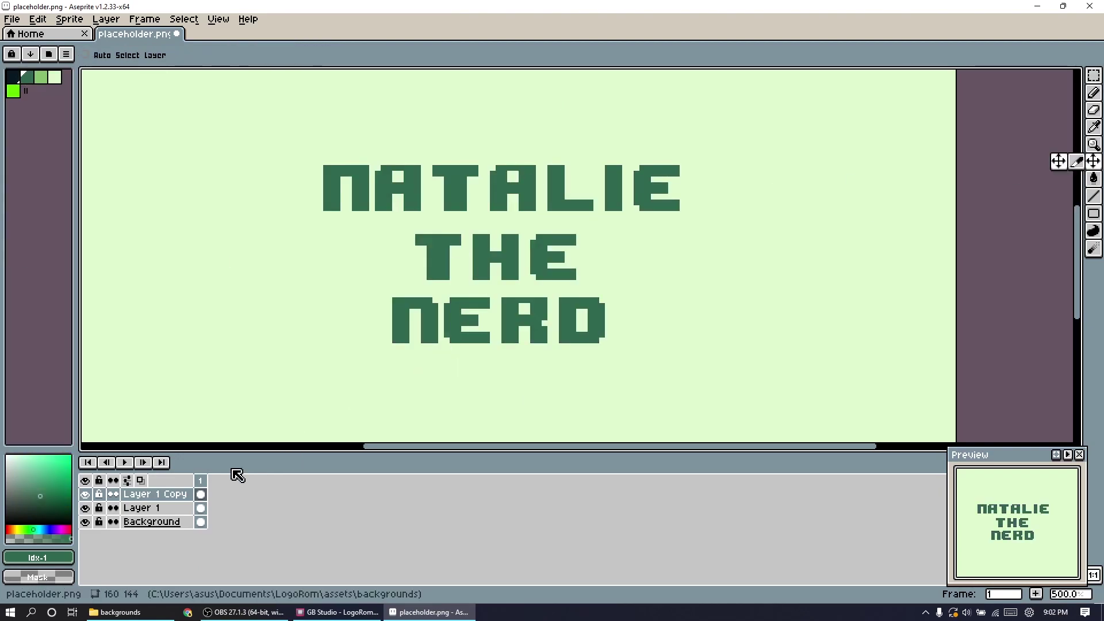
{"action": "left_click_drag", "start_coordinate": [182, 495], "coordinate": [187, 513]}
{"action": "left_click_drag", "start_coordinate": [463, 170], "coordinate": [468, 183]}
{"action": "scroll", "coordinate": [795, 305], "scroll_direction": "down", "scroll_amount": 3}
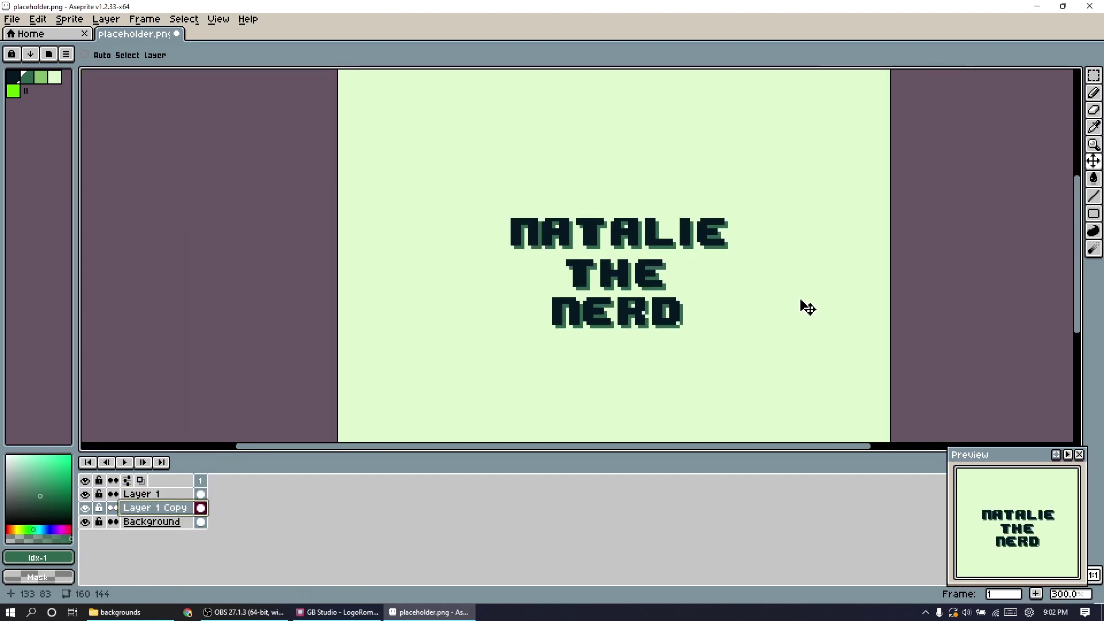
{"action": "middle_click_drag", "start_coordinate": [819, 285], "coordinate": [658, 239]}
{"action": "scroll", "coordinate": [658, 242], "scroll_direction": "up", "scroll_amount": 2}
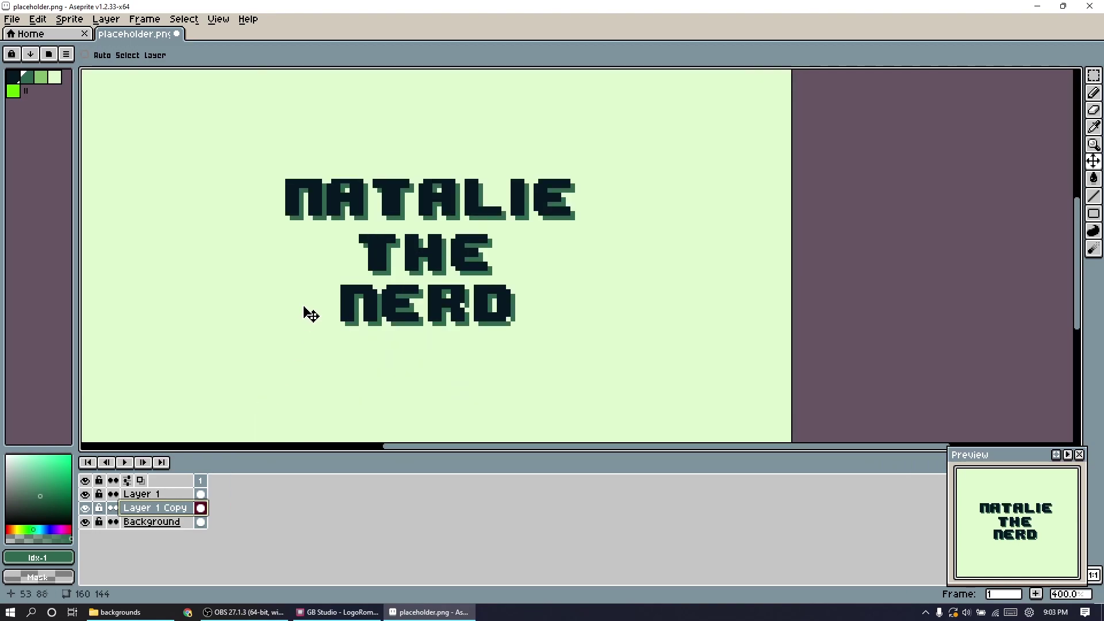
{"action": "scroll", "coordinate": [310, 313], "scroll_direction": "down", "scroll_amount": 2}
- Flatten the title, shadow and Background layers into one Background layer
{"action": "middle_click_drag", "start_coordinate": [431, 335], "coordinate": [387, 325]}
{"action": "scroll", "coordinate": [395, 339], "scroll_direction": "up", "scroll_amount": 1}
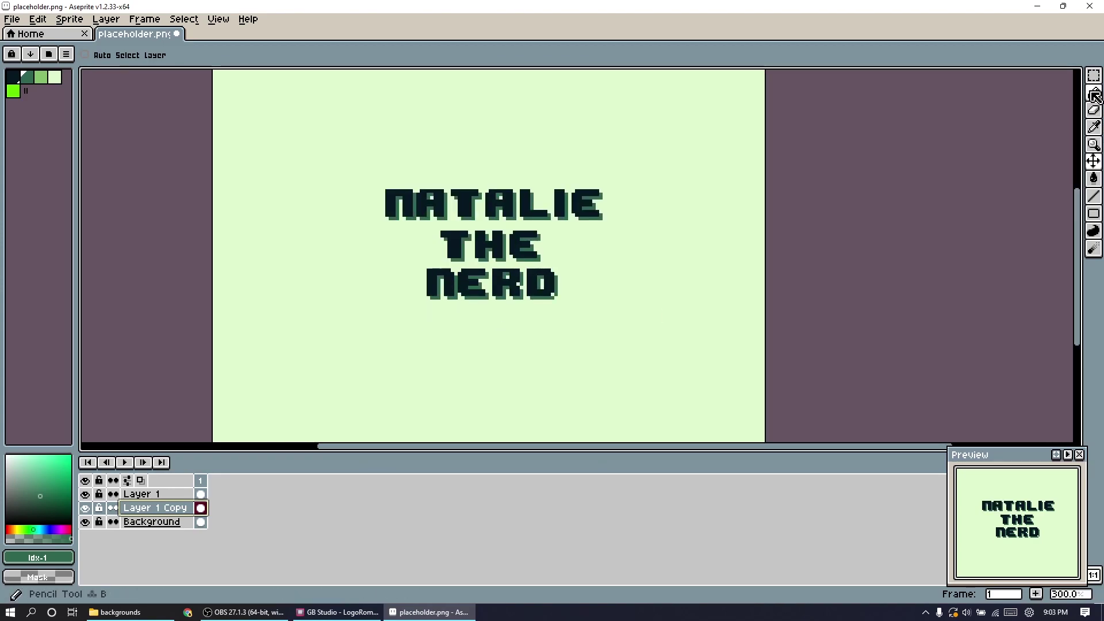
{"action": "left_click", "coordinate": [193, 524]}
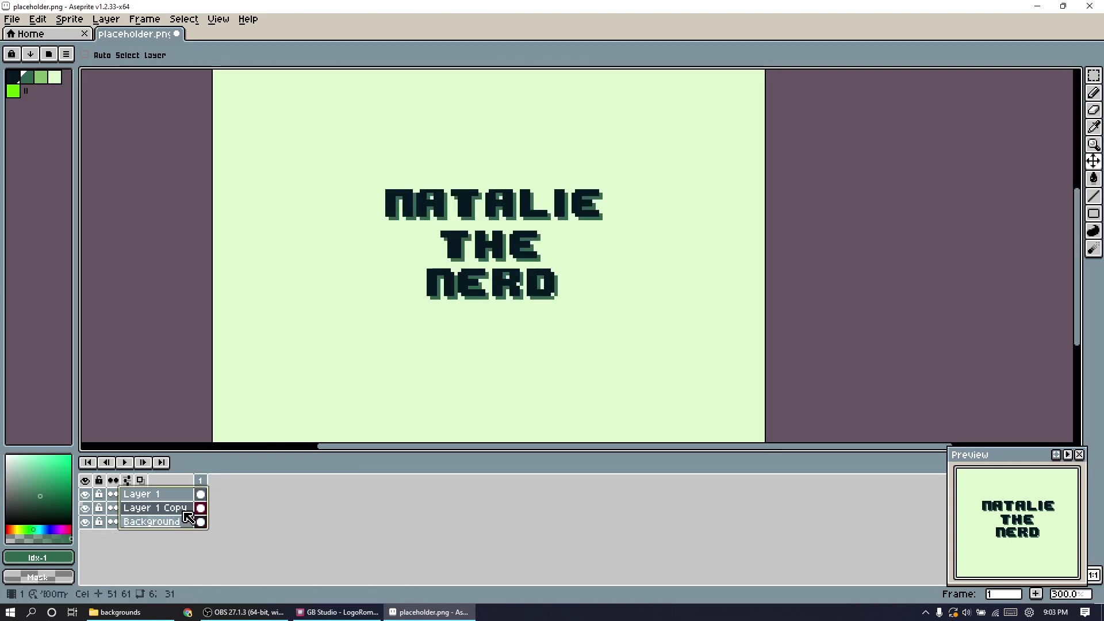
{"action": "right_click", "coordinate": [186, 511]}
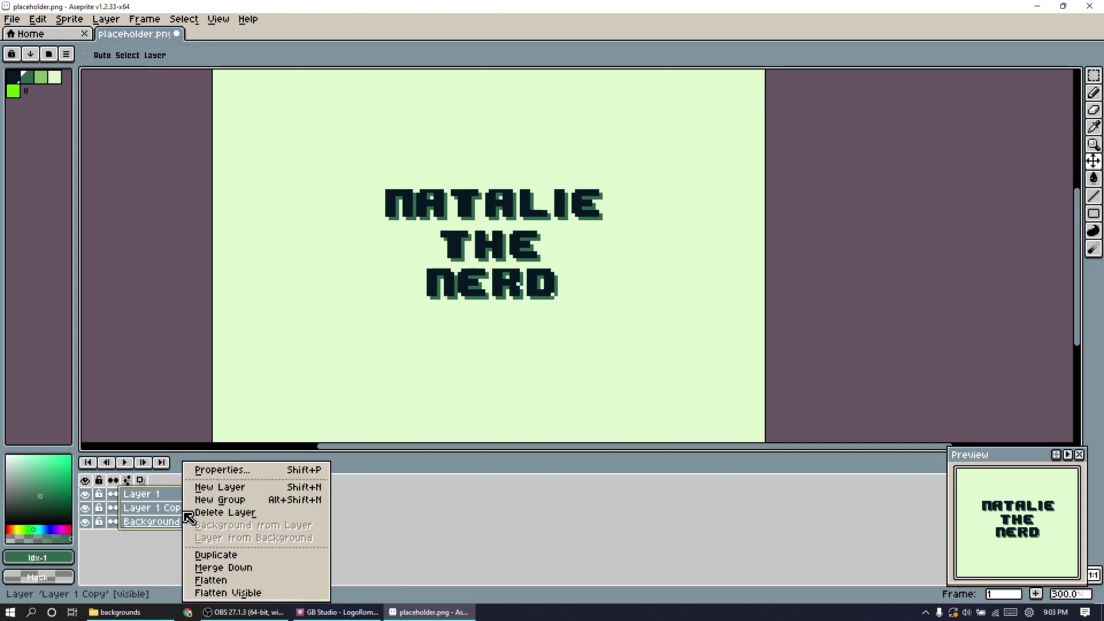
{"action": "left_click", "coordinate": [221, 583]}
{"action": "left_click", "coordinate": [11, 19]}
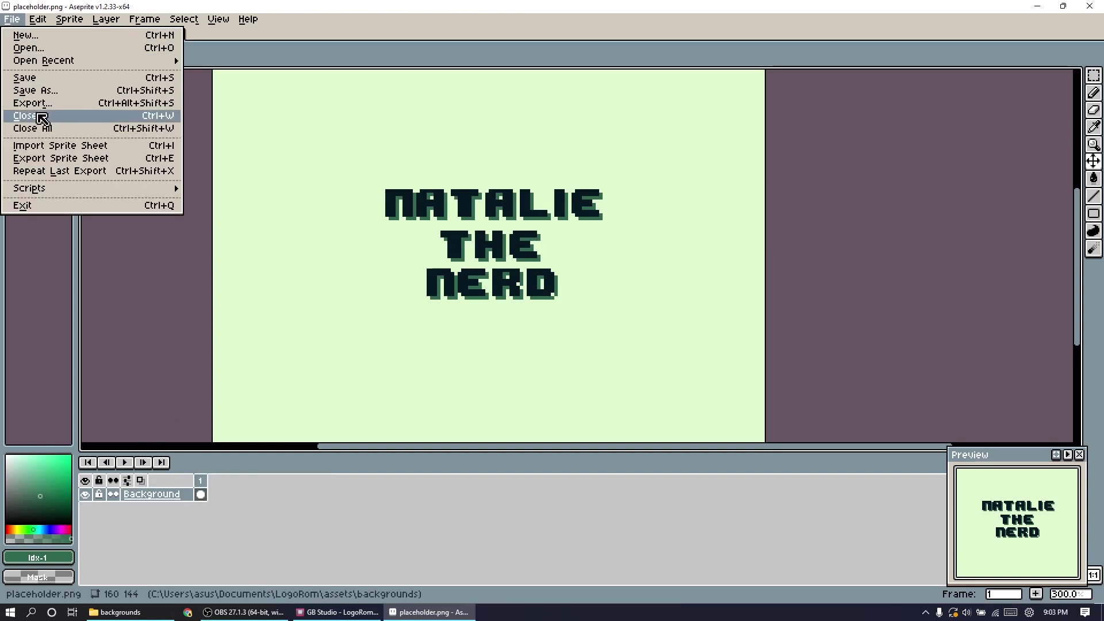
{"action": "key", "text": "Escape"}
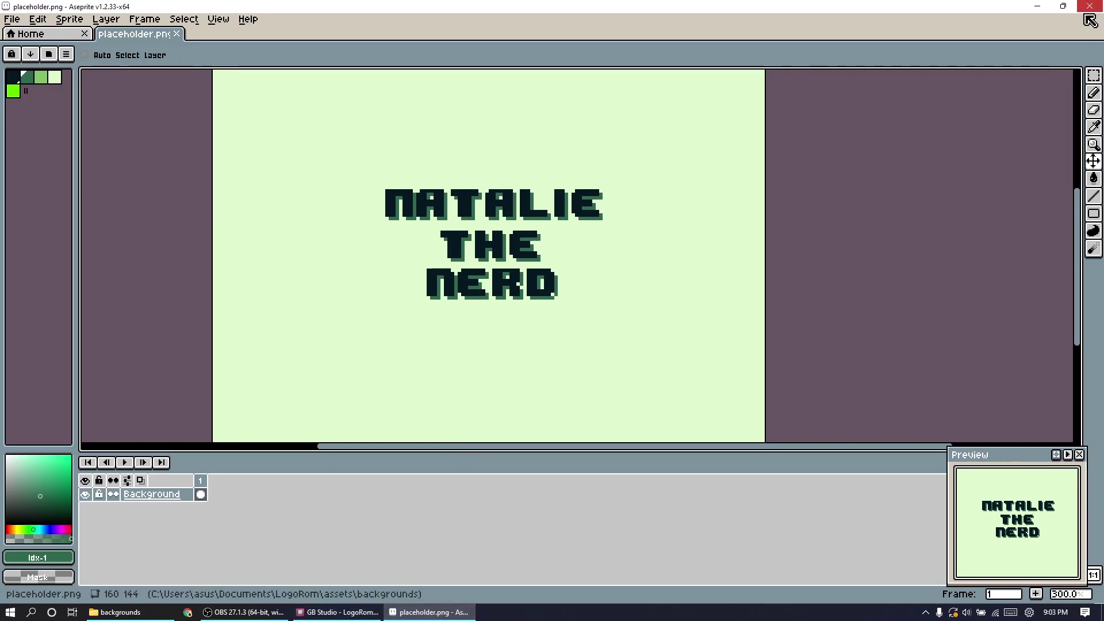
- Return to GB Studio and select Scene 1, checking the project's starting-scene settings
{"action": "left_click", "coordinate": [1037, 7]}
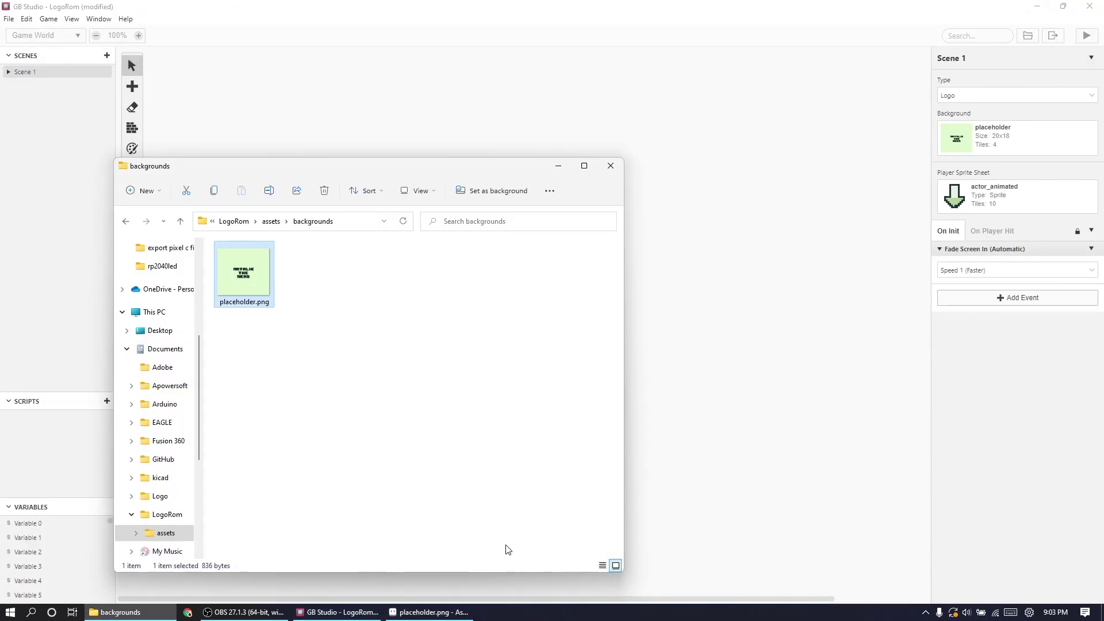
{"action": "left_click", "coordinate": [662, 6]}
{"action": "left_click", "coordinate": [611, 241]}
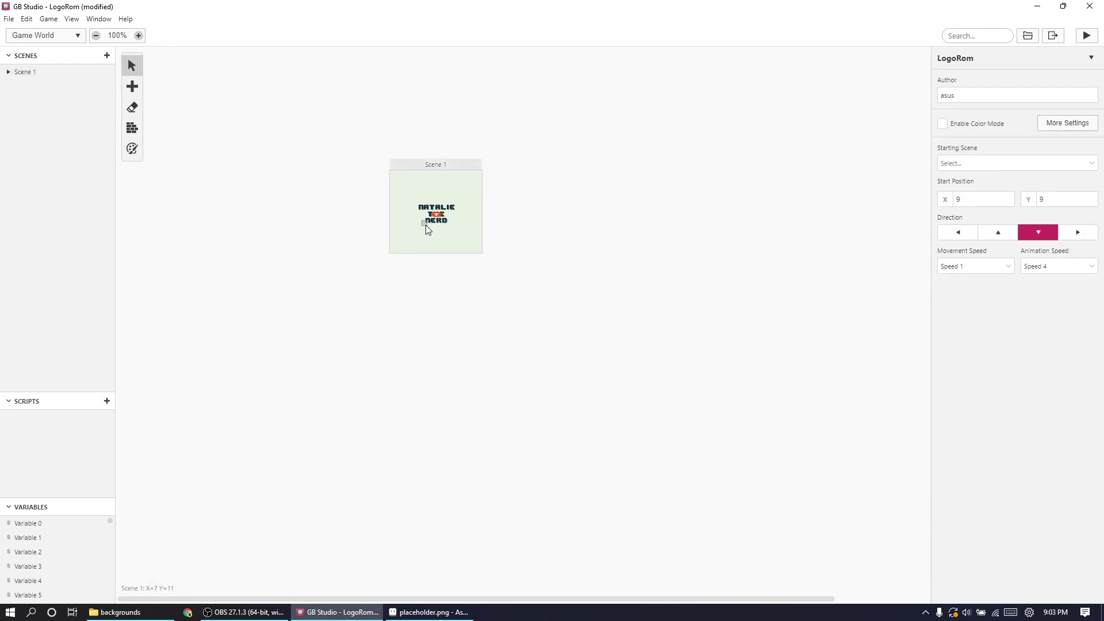
{"action": "left_click", "coordinate": [460, 229]}
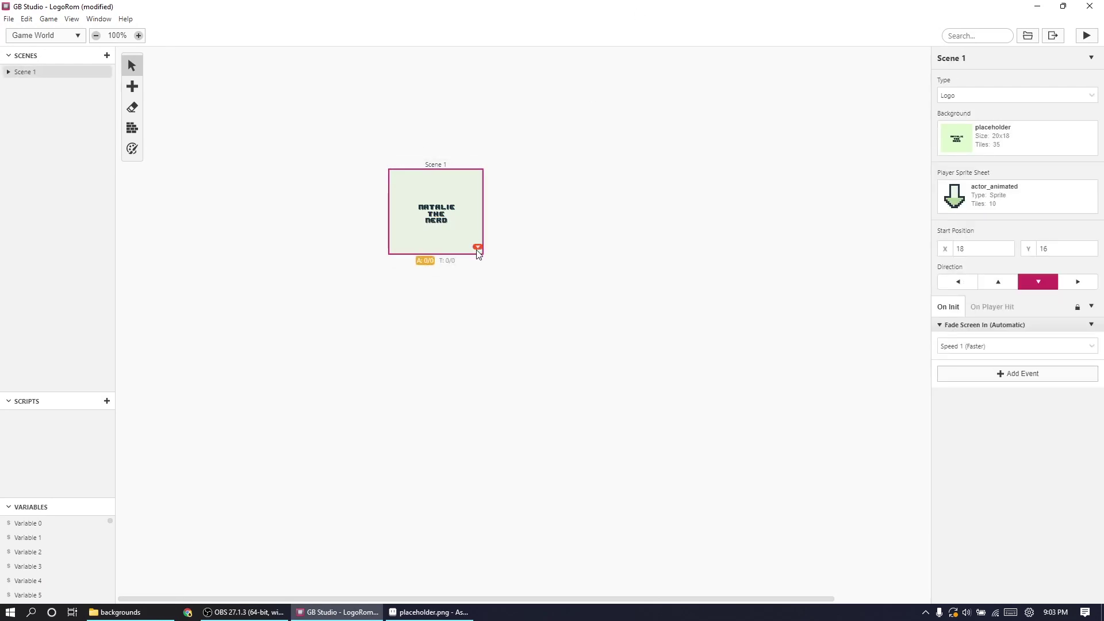
{"action": "left_click", "coordinate": [640, 404]}
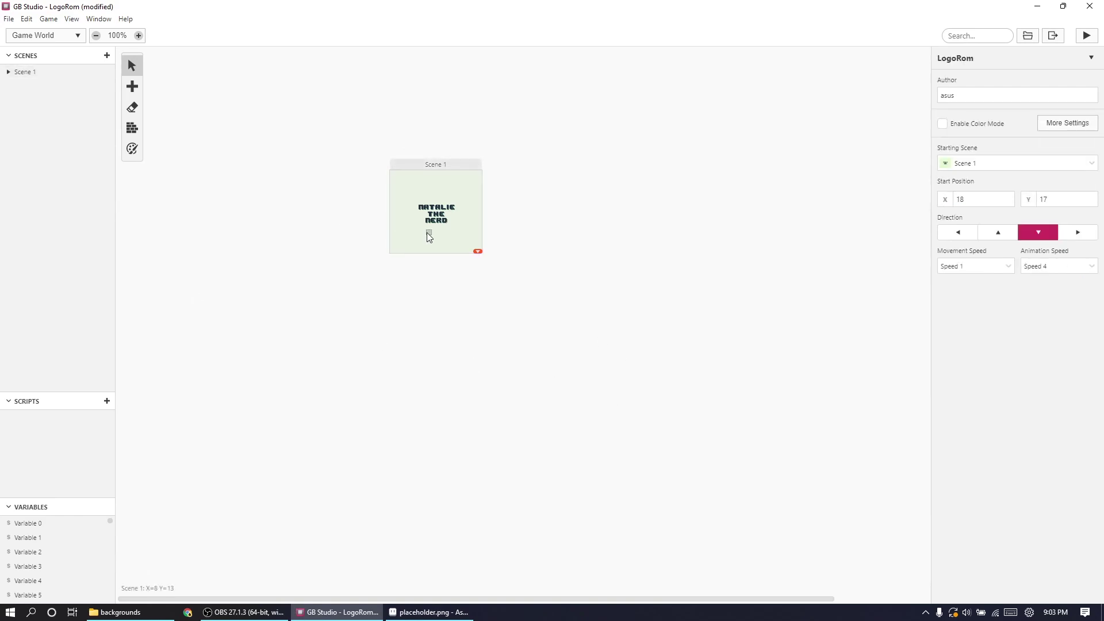
{"action": "left_click", "coordinate": [453, 170]}
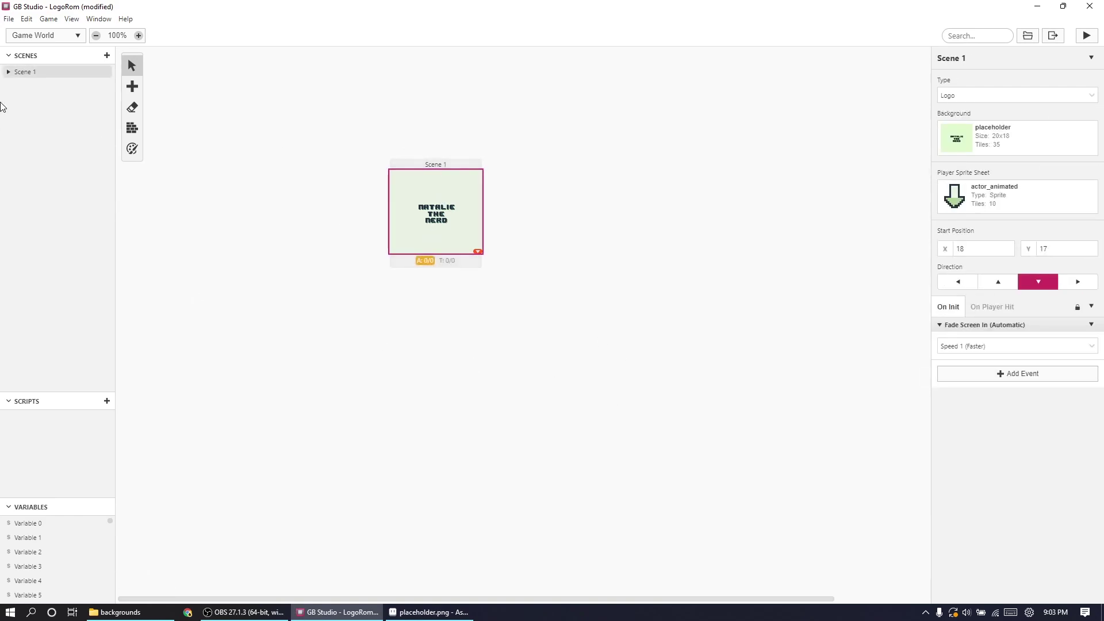
- Enable colour mode and bucket-fill Scene 1 with the first background palette
{"action": "left_click", "coordinate": [132, 151]}
{"action": "left_click", "coordinate": [558, 326]}
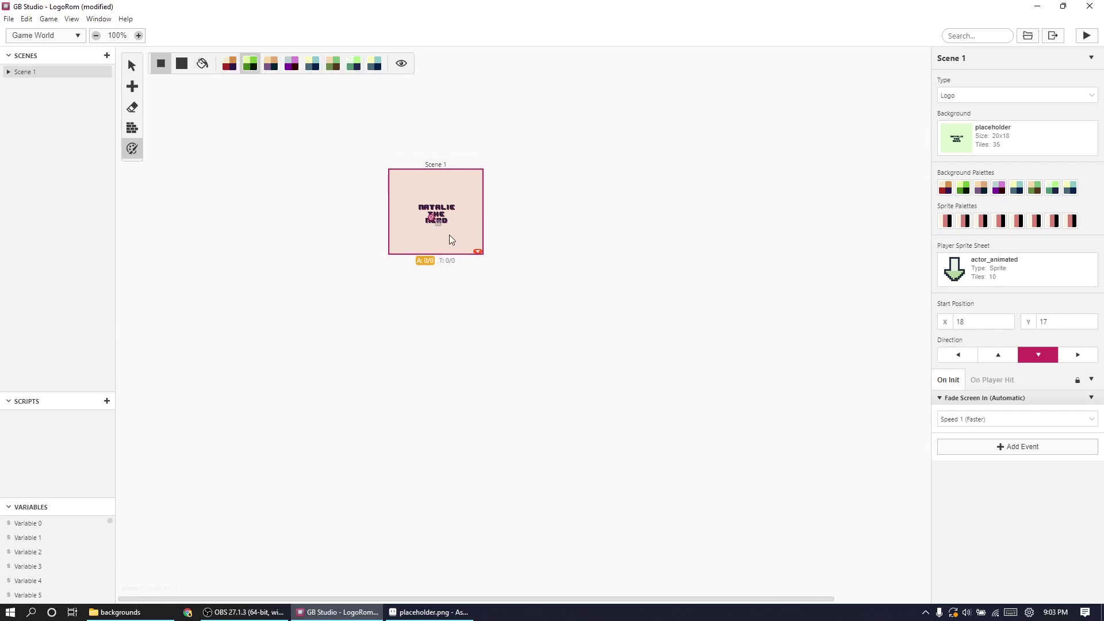
{"action": "left_click", "coordinate": [197, 67]}
{"action": "left_click", "coordinate": [465, 198]}
{"action": "left_click", "coordinate": [271, 67]}
{"action": "left_click", "coordinate": [416, 192]}
{"action": "left_click", "coordinate": [230, 63]}
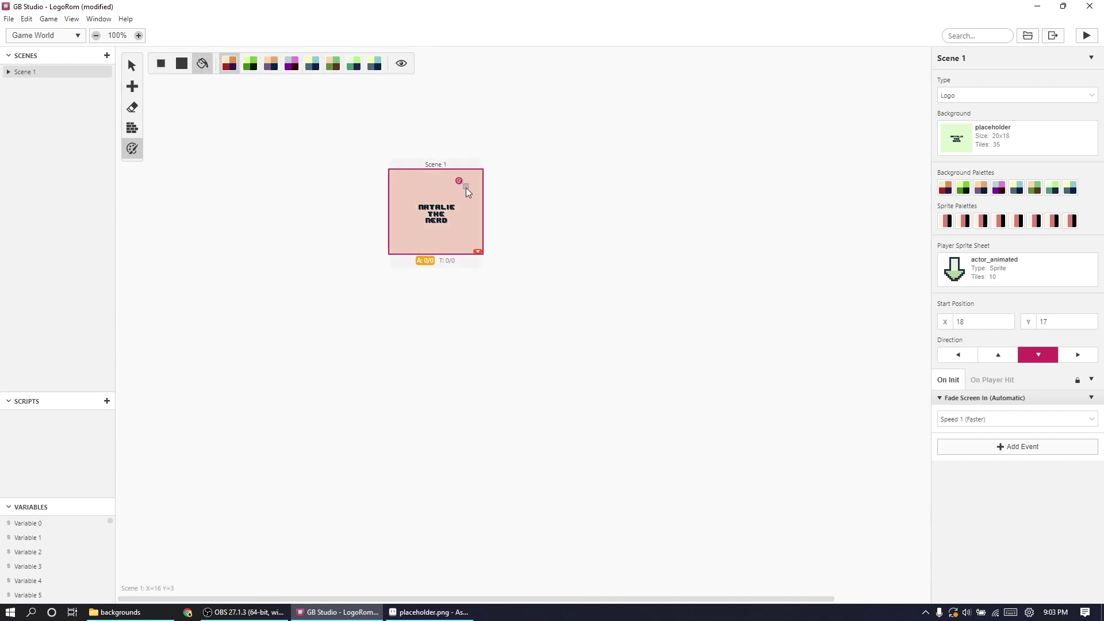
{"action": "left_click", "coordinate": [466, 190]}
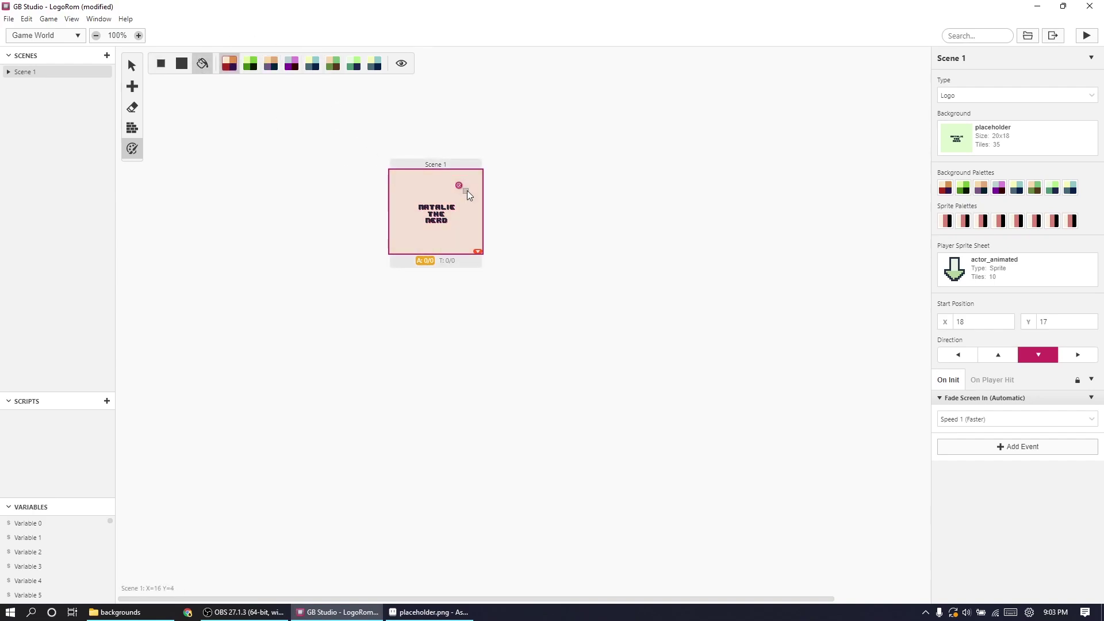
{"action": "left_click", "coordinate": [30, 36]}
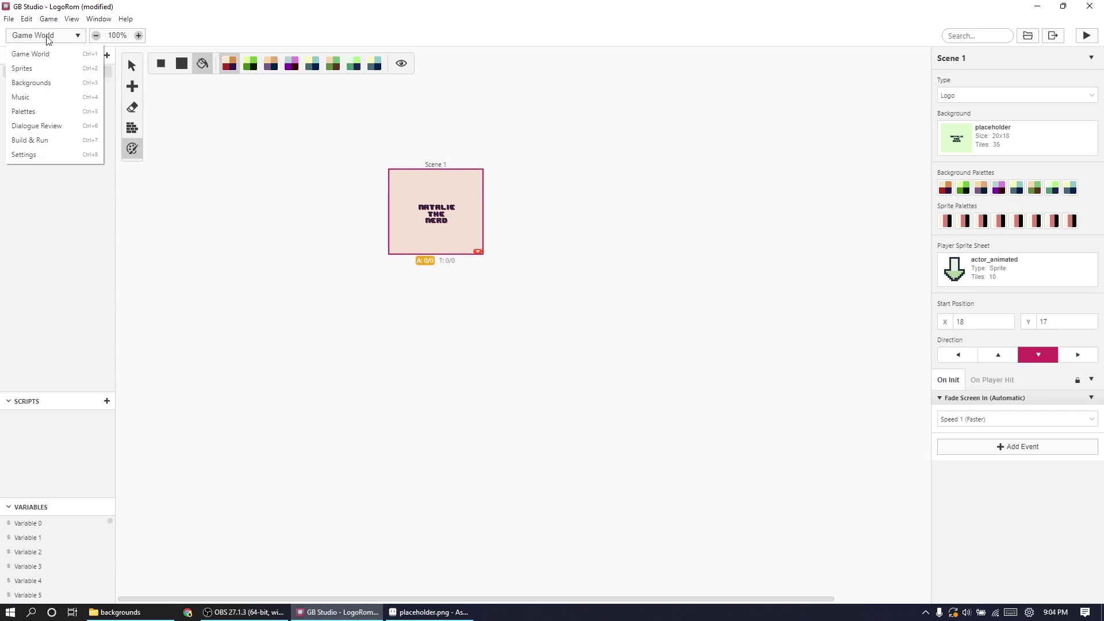
- In Palettes, make Default BG 1's lightest colour white and its darkest a near-black green
{"action": "left_click", "coordinate": [47, 111]}
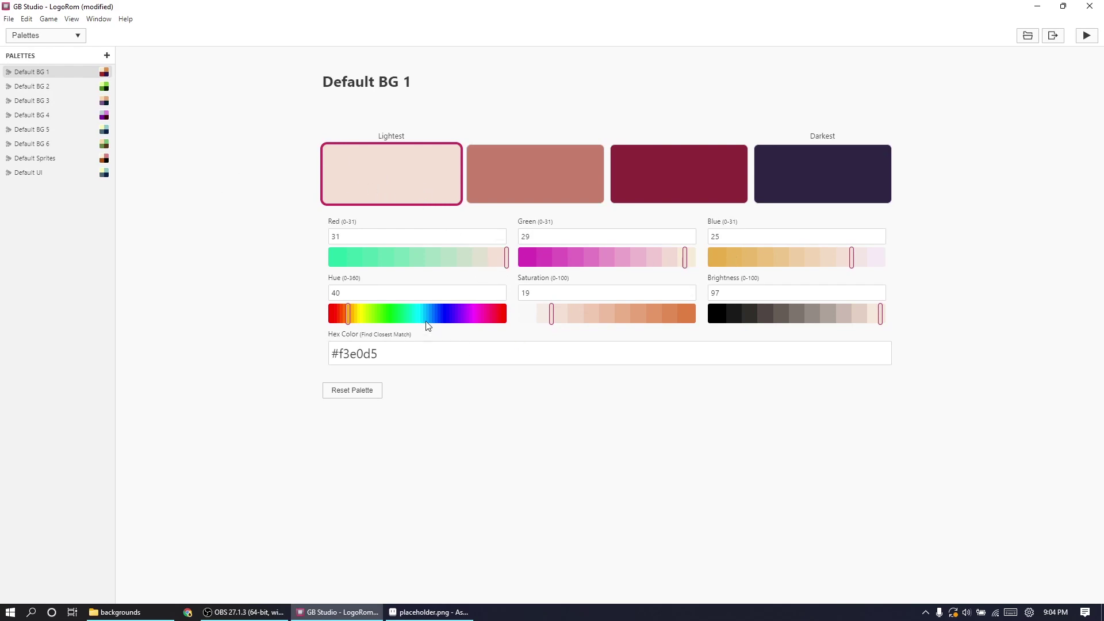
{"action": "left_click", "coordinate": [690, 257]}
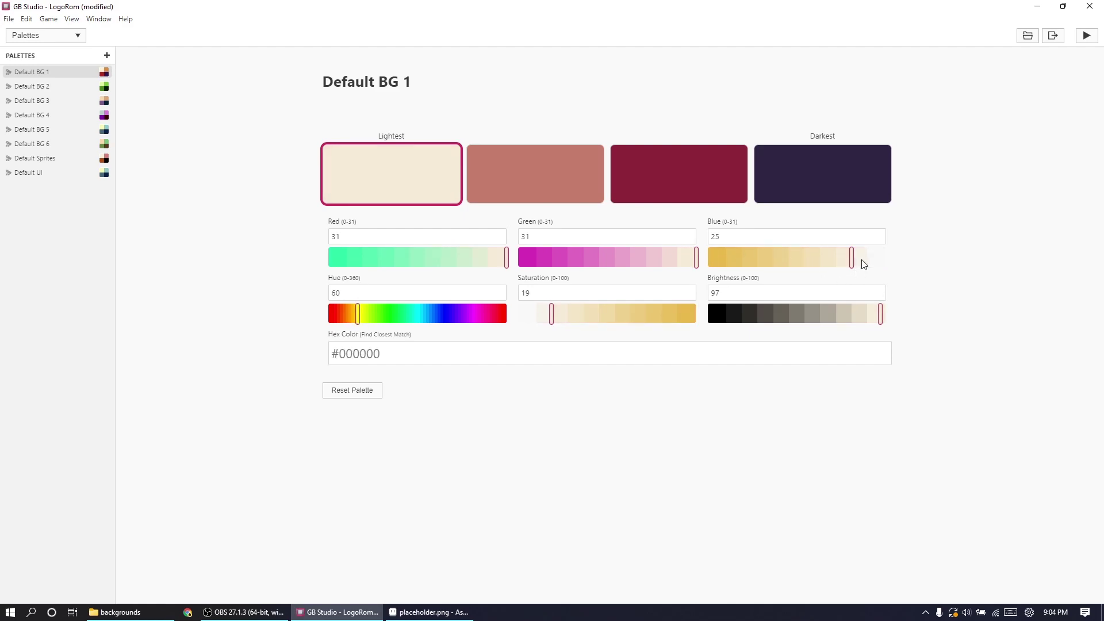
{"action": "left_click_drag", "start_coordinate": [864, 264], "coordinate": [911, 257]}
{"action": "left_click", "coordinate": [546, 176]}
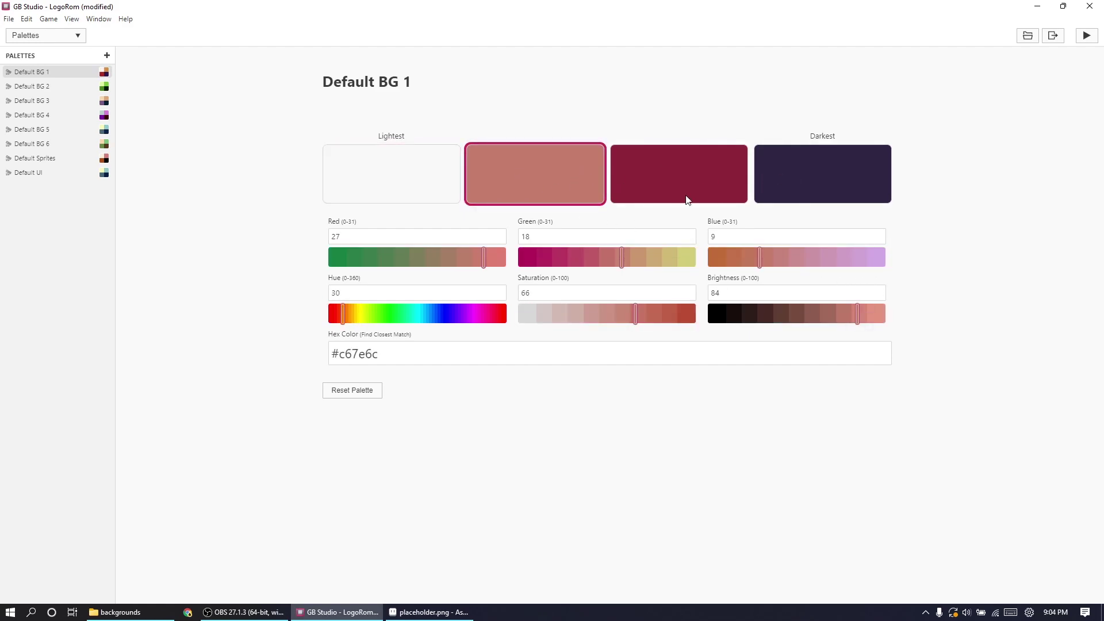
{"action": "left_click", "coordinate": [827, 172]}
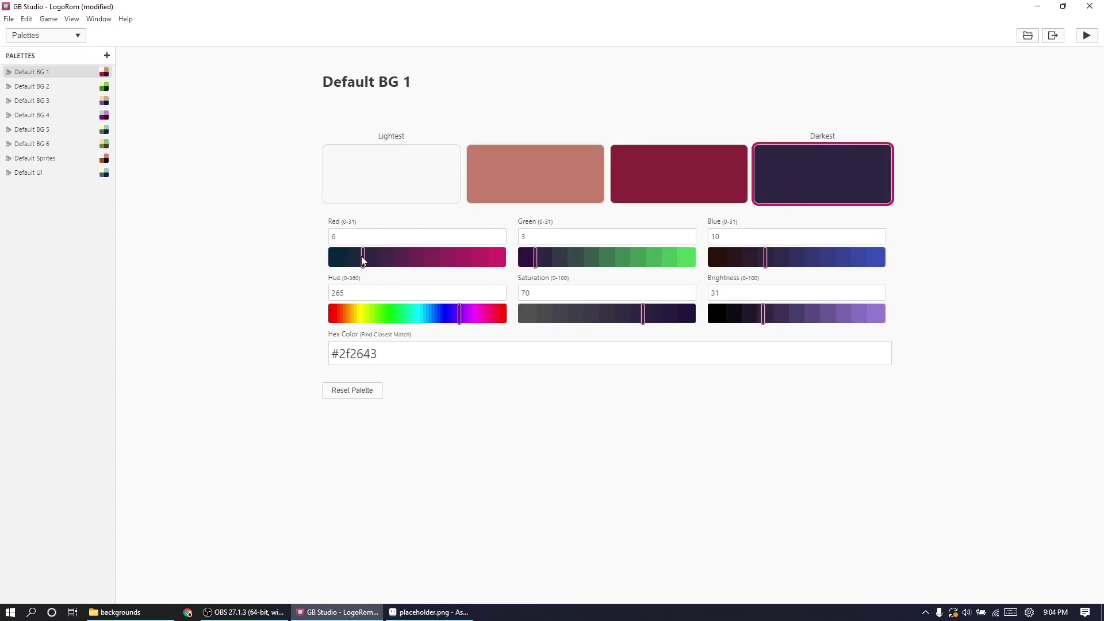
{"action": "key", "text": "ctrl+a"}
{"action": "key", "text": "BackSpace"}
{"action": "left_click_drag", "start_coordinate": [362, 263], "coordinate": [325, 266]}
{"action": "left_click_drag", "start_coordinate": [736, 261], "coordinate": [697, 267]}
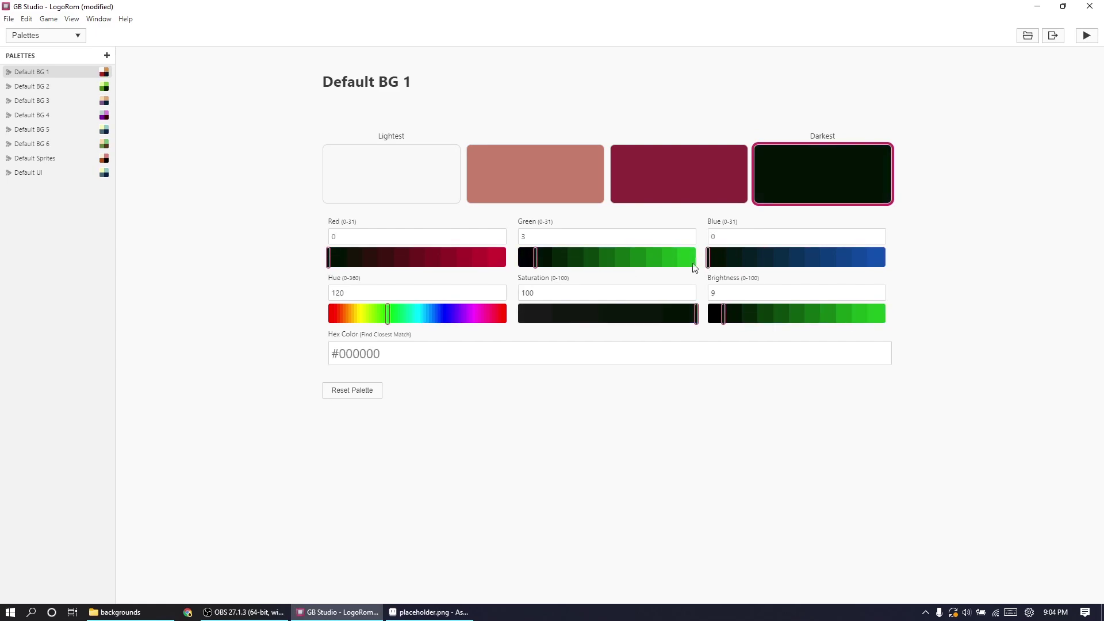
- Turn Default BG 1's third colour into a saturated gold (31, 30, 0, hue 59)
{"action": "left_click", "coordinate": [705, 189]}
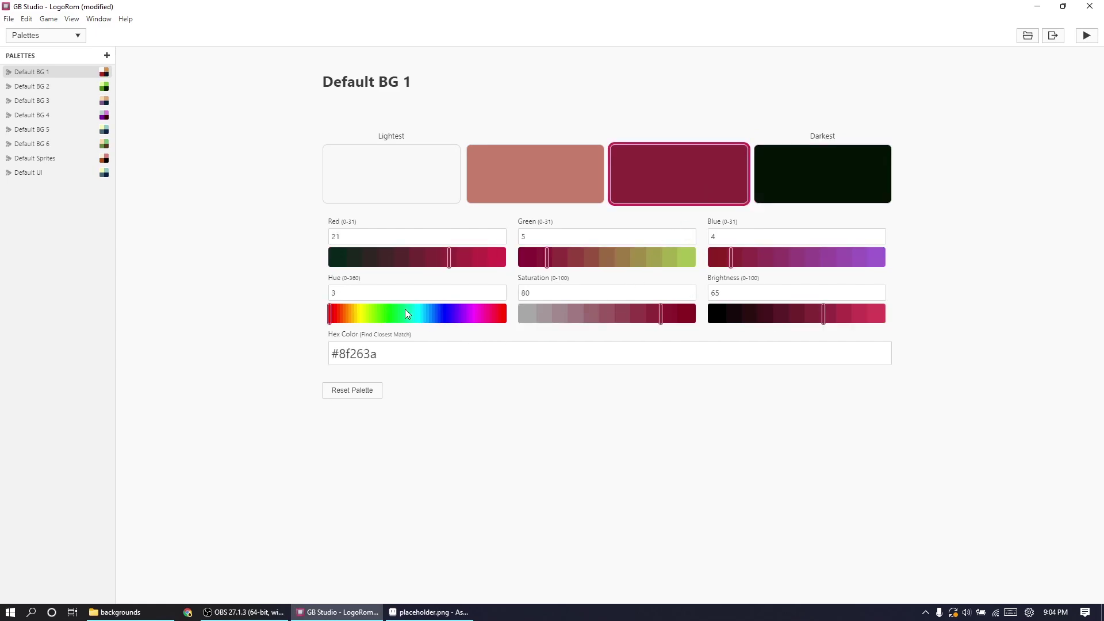
{"action": "left_click_drag", "start_coordinate": [362, 309], "coordinate": [362, 320]}
{"action": "left_click", "coordinate": [886, 314]}
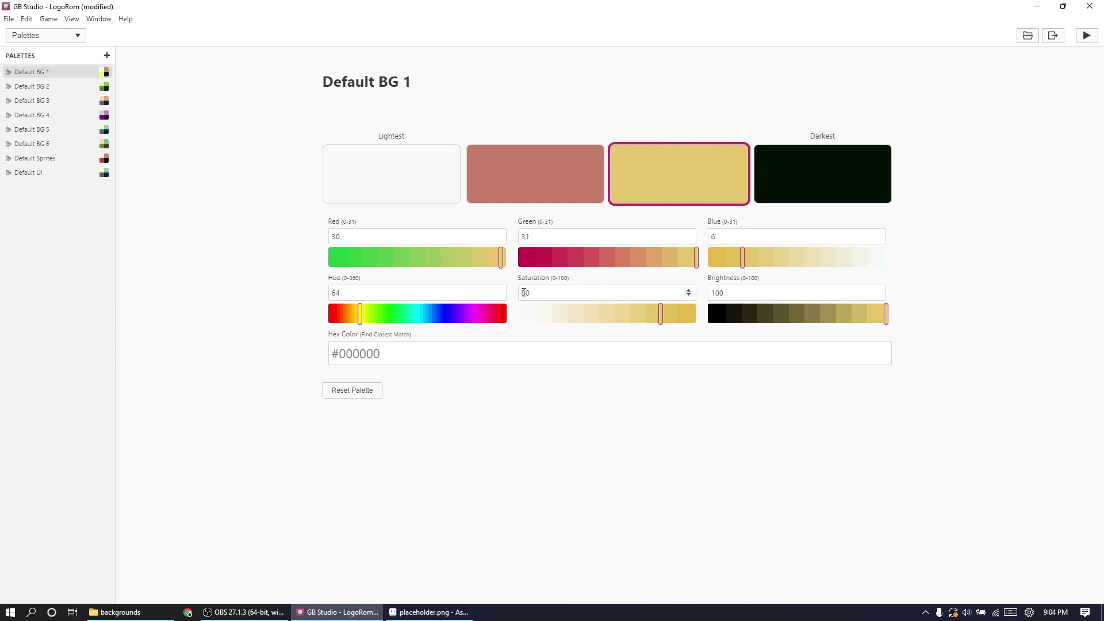
{"action": "left_click_drag", "start_coordinate": [665, 314], "coordinate": [718, 313]}
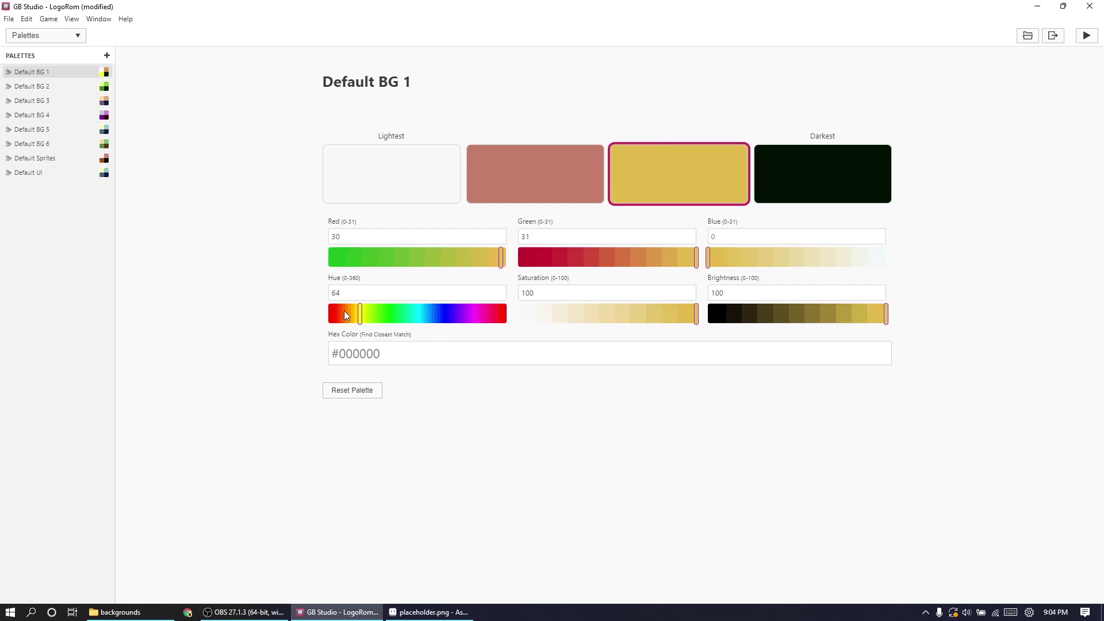
{"action": "left_click_drag", "start_coordinate": [498, 257], "coordinate": [520, 263]}
{"action": "left_click", "coordinate": [734, 263]}
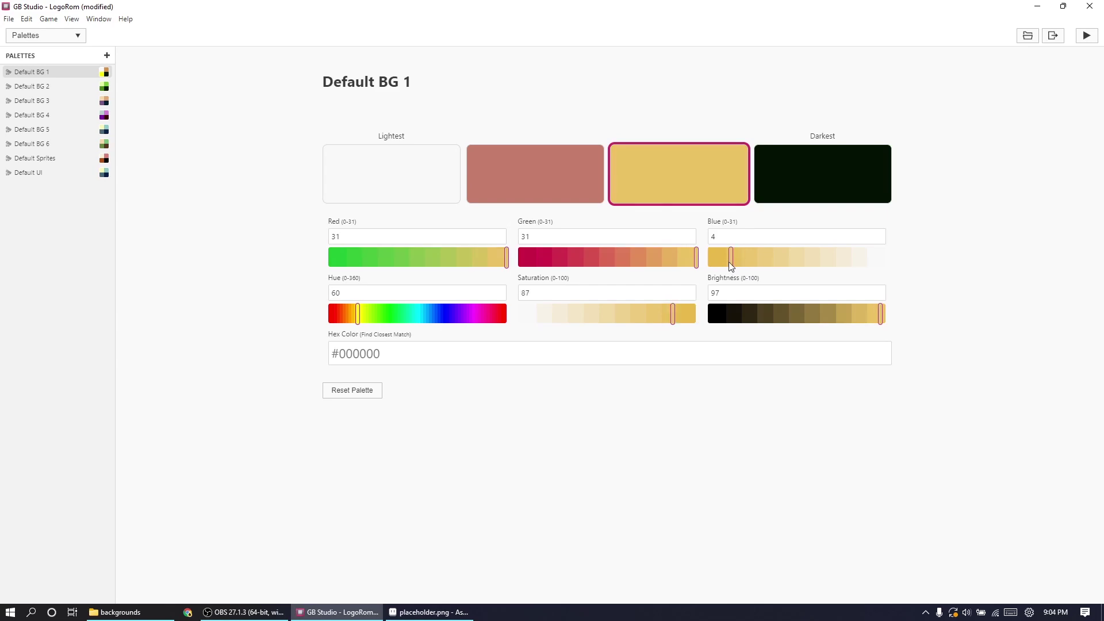
{"action": "left_click", "coordinate": [358, 317]}
{"action": "left_click", "coordinate": [360, 354]}
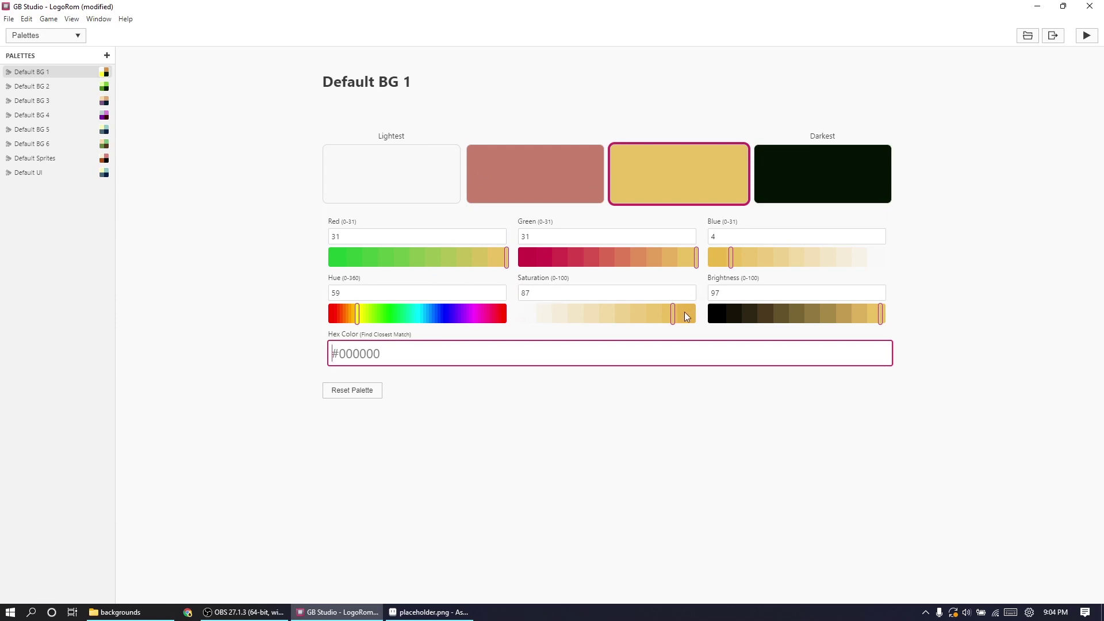
{"action": "left_click_drag", "start_coordinate": [684, 315], "coordinate": [699, 317]}
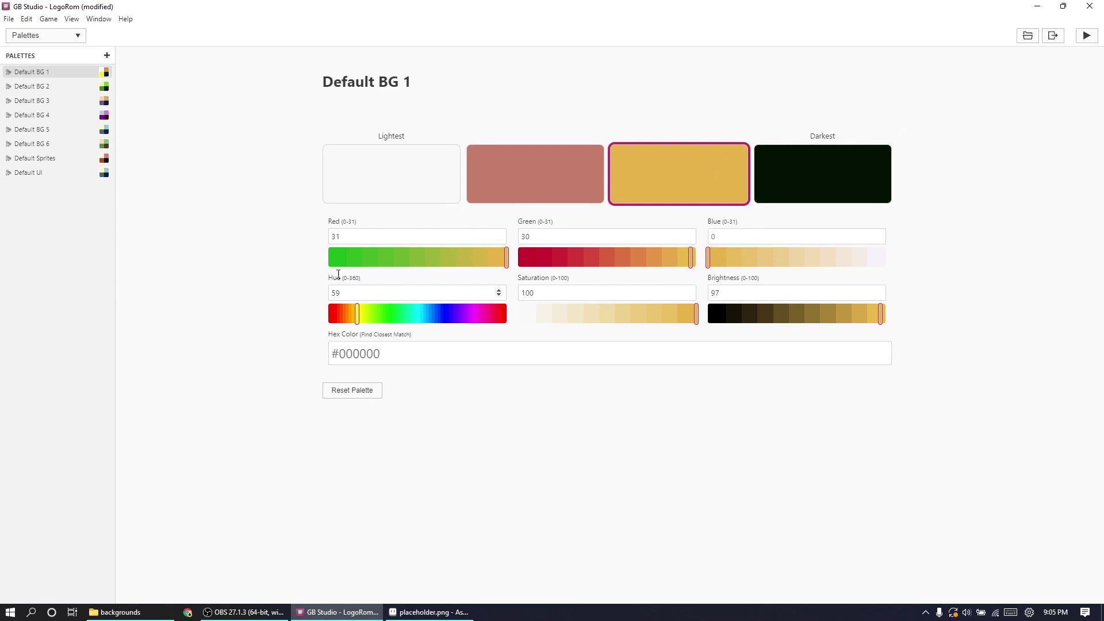
{"action": "left_click", "coordinate": [33, 35]}
- Return to the Game World with the first background palette and zoom into Scene 1
{"action": "left_click", "coordinate": [34, 48]}
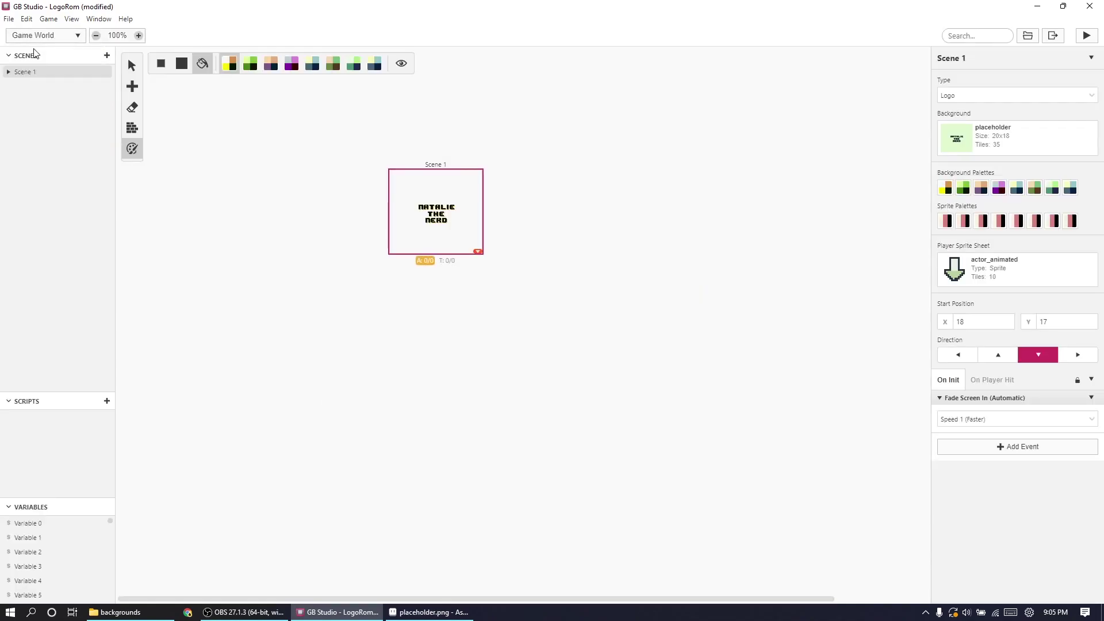
{"action": "left_click", "coordinate": [230, 65]}
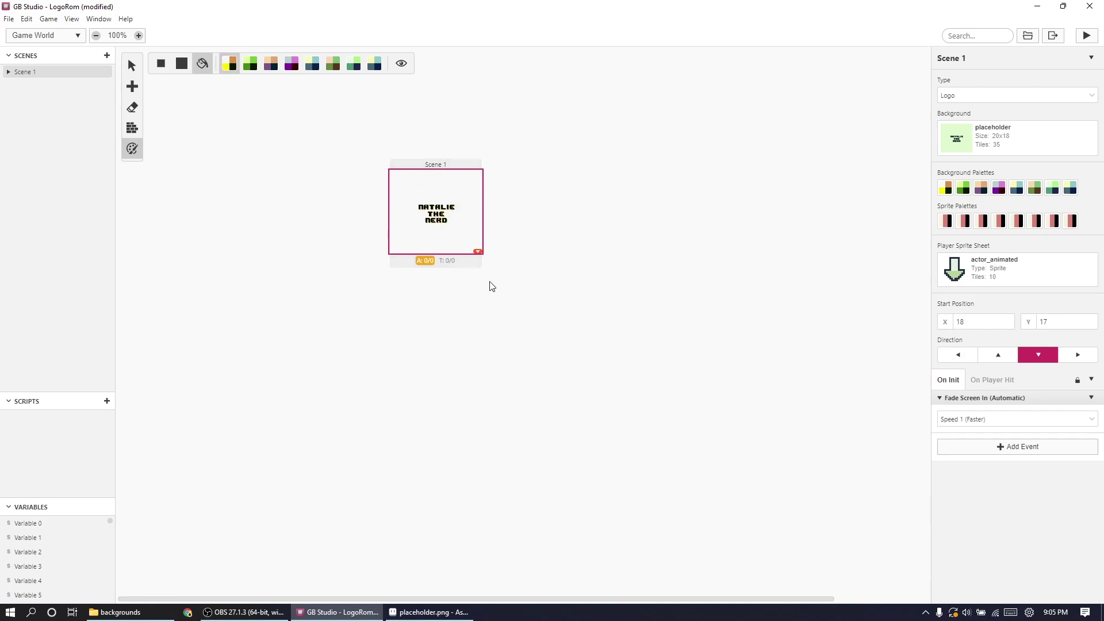
{"action": "left_click", "coordinate": [138, 35]}
{"action": "left_click", "coordinate": [137, 36]}
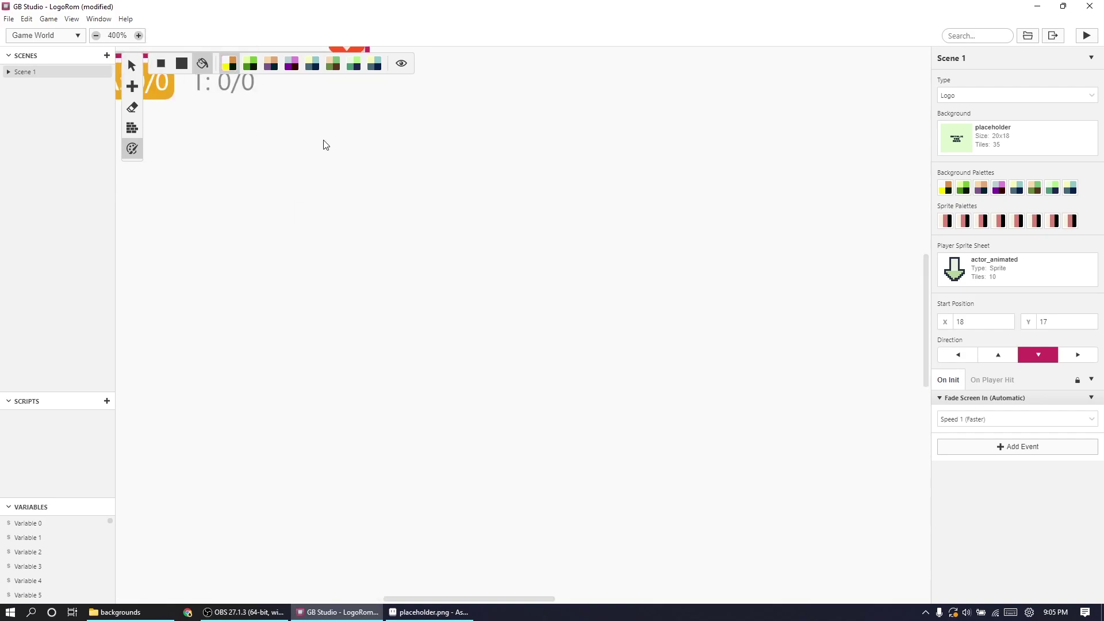
{"action": "scroll", "coordinate": [384, 153], "scroll_direction": "up", "scroll_amount": 10}
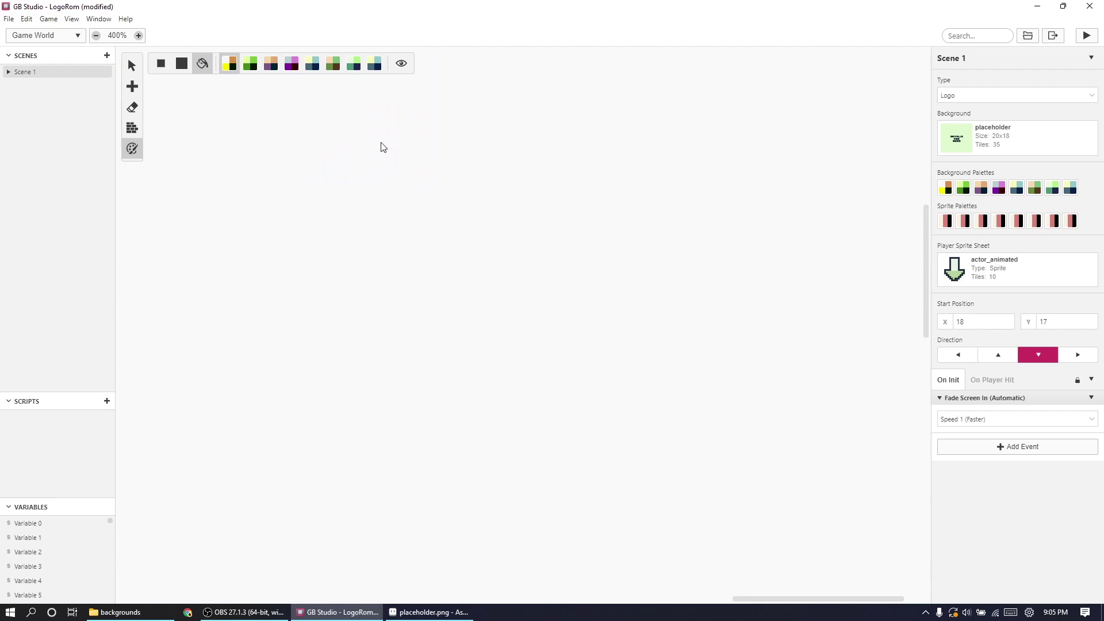
{"action": "scroll", "coordinate": [392, 170], "scroll_direction": "left", "scroll_amount": 5, "text": "shift"}
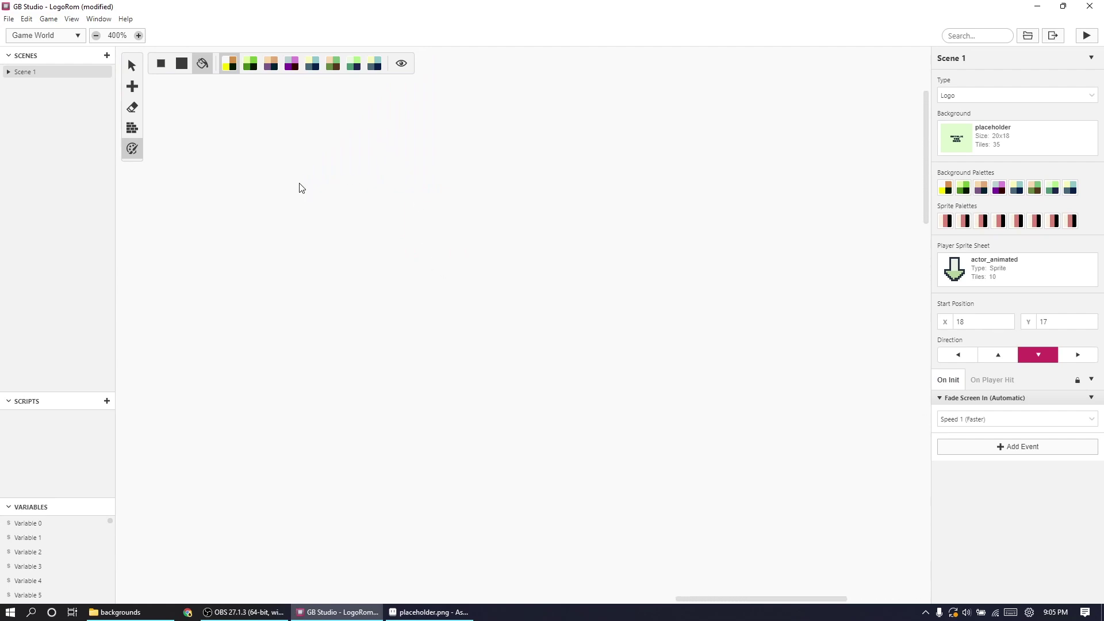
{"action": "left_click", "coordinate": [96, 36]}
{"action": "left_click", "coordinate": [96, 36]}
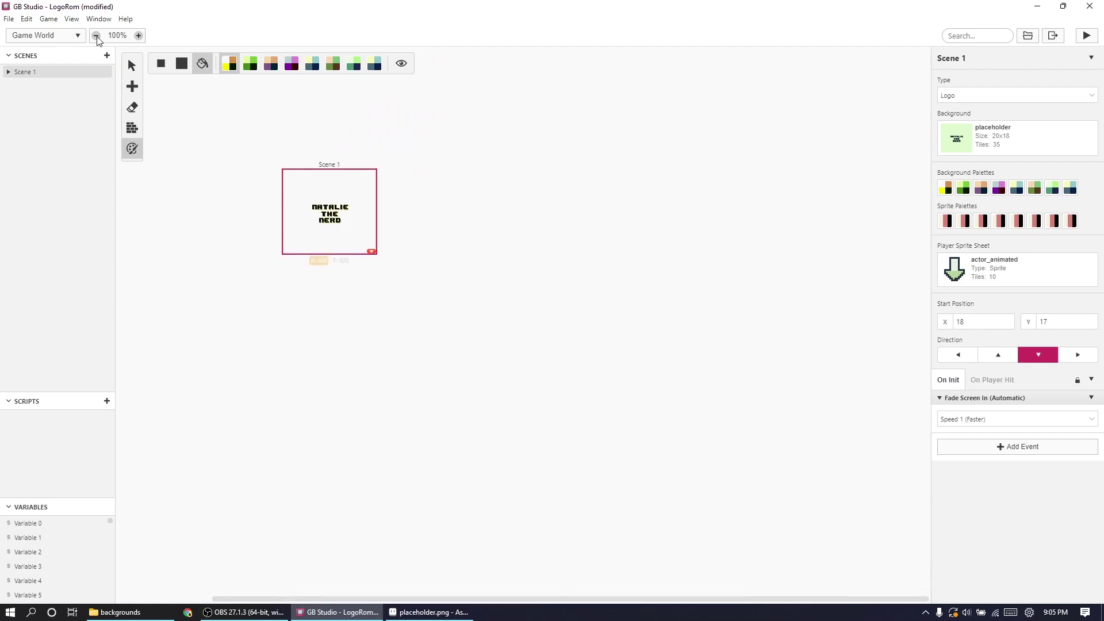
{"action": "left_click", "coordinate": [138, 35]}
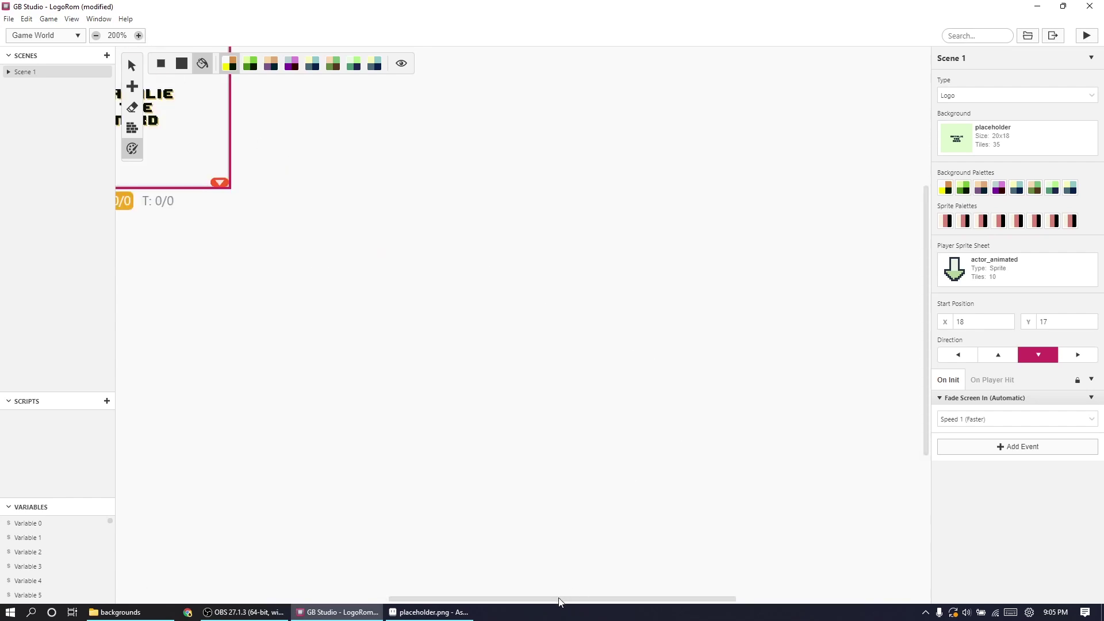
- Zoom in further to 800% and scroll until the logo is centred
{"action": "left_click_drag", "start_coordinate": [558, 601], "coordinate": [449, 602]}
{"action": "scroll", "coordinate": [451, 354], "scroll_direction": "up", "scroll_amount": 5}
{"action": "scroll", "coordinate": [387, 298], "scroll_direction": "down", "scroll_amount": 2}
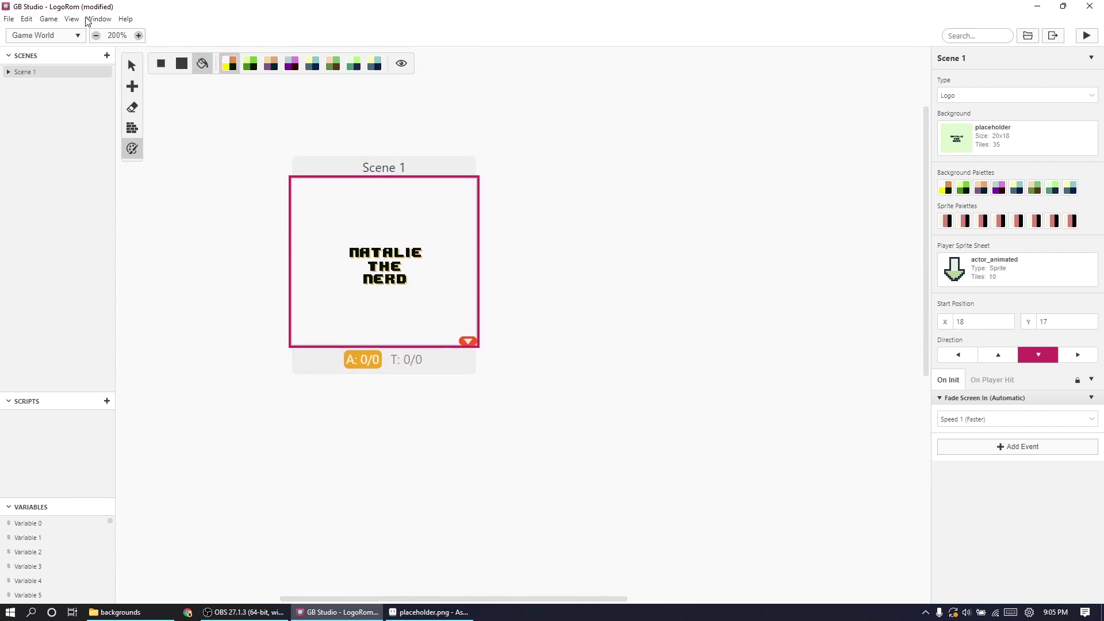
{"action": "left_click", "coordinate": [138, 35]}
{"action": "left_click", "coordinate": [138, 35]}
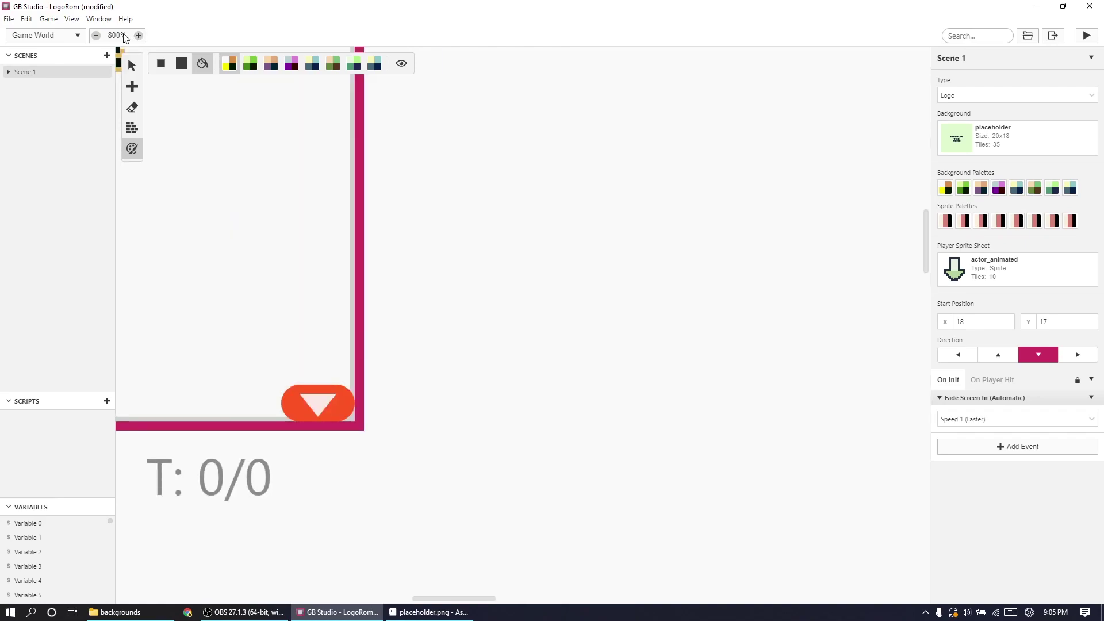
{"action": "scroll", "coordinate": [845, 517], "scroll_direction": "left", "scroll_amount": 9}
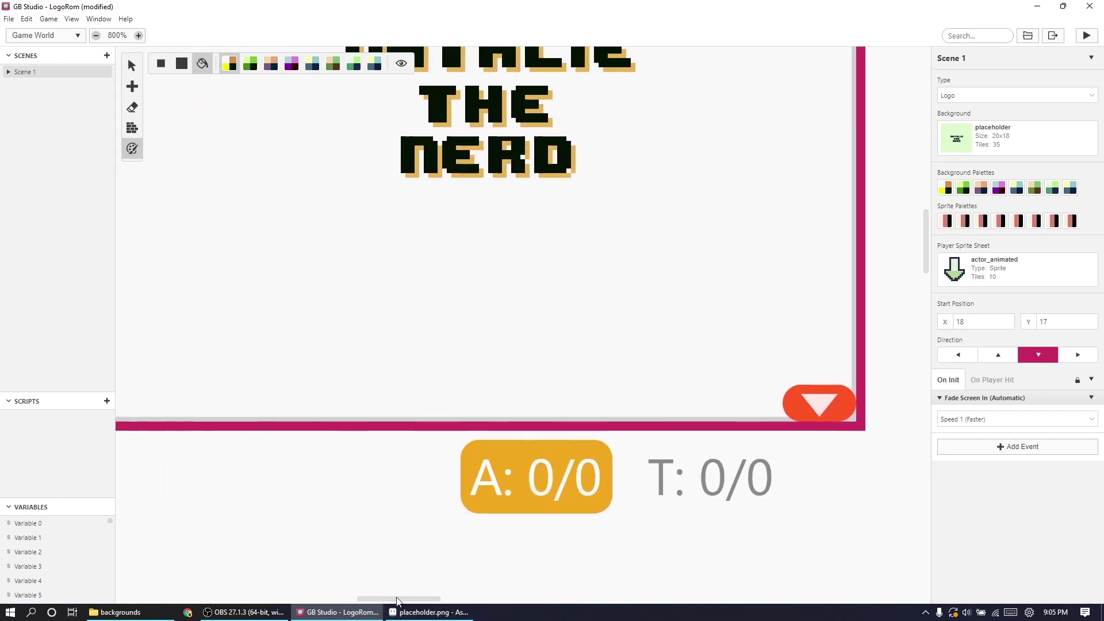
{"action": "scroll", "coordinate": [845, 515], "scroll_direction": "up", "scroll_amount": 5}
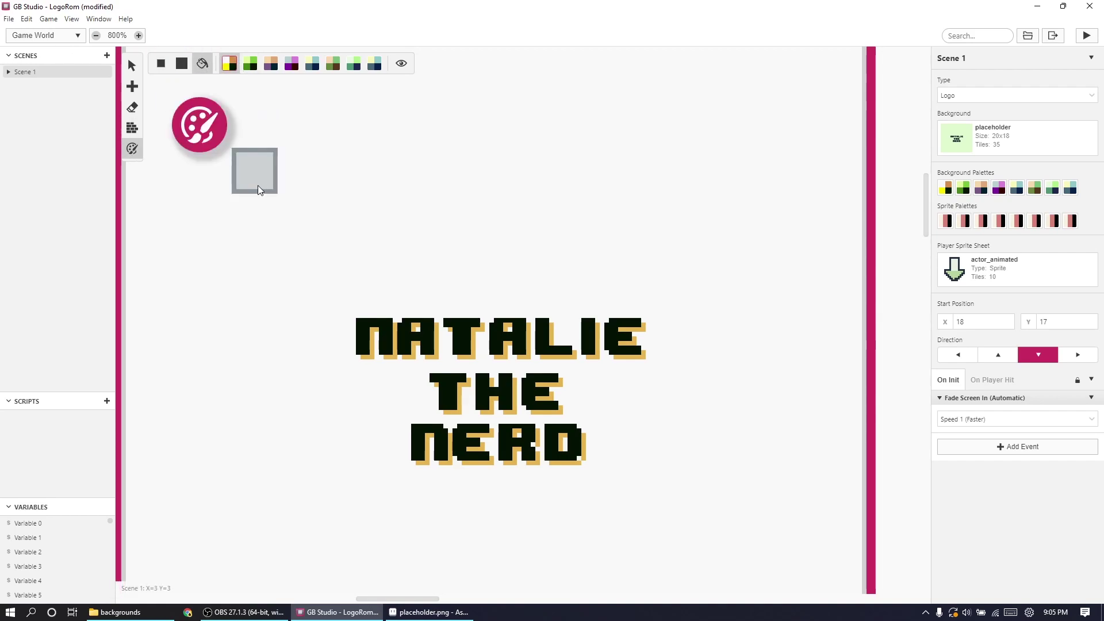
{"action": "left_click", "coordinate": [182, 63]}
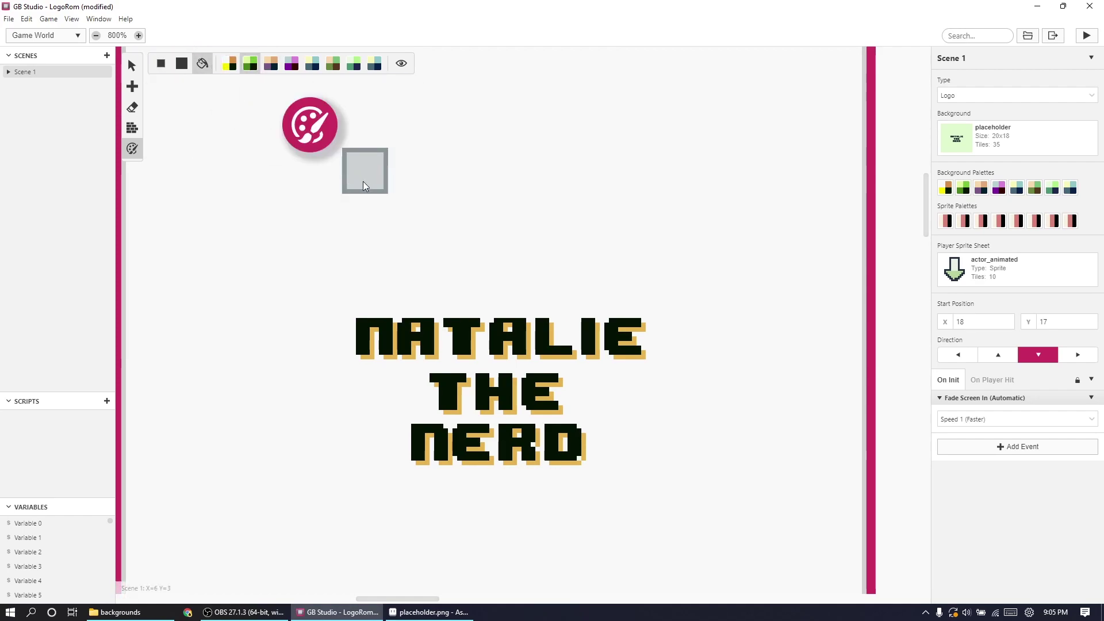
{"action": "left_click", "coordinate": [364, 181]}
{"action": "left_click", "coordinate": [305, 101]}
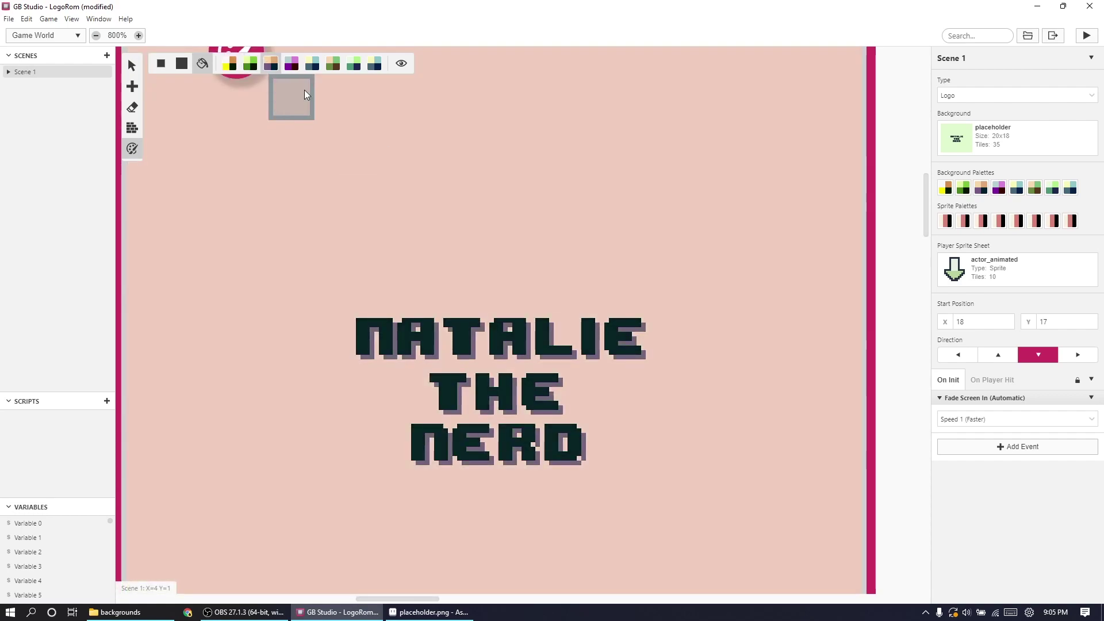
{"action": "left_click", "coordinate": [291, 64]}
{"action": "left_click", "coordinate": [409, 179]}
{"action": "left_click", "coordinate": [331, 64]}
{"action": "left_click", "coordinate": [402, 191]}
{"action": "left_click", "coordinate": [371, 64]}
{"action": "left_click", "coordinate": [463, 210]}
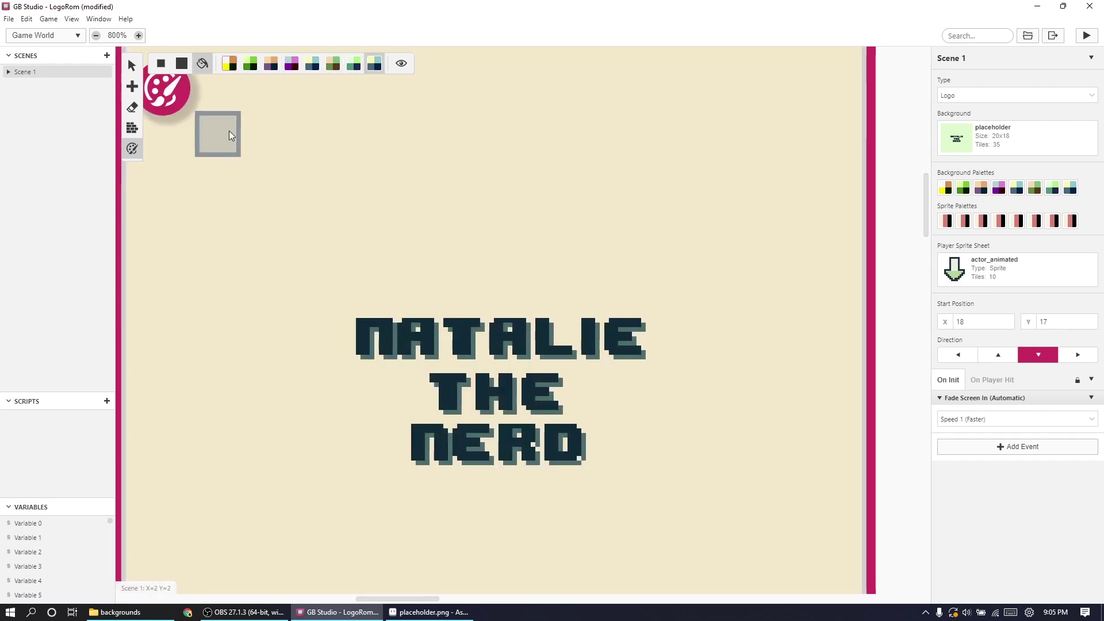
{"action": "left_click", "coordinate": [228, 63]}
{"action": "left_click", "coordinate": [484, 247]}
{"action": "scroll", "coordinate": [469, 265], "scroll_direction": "down", "scroll_amount": 4}
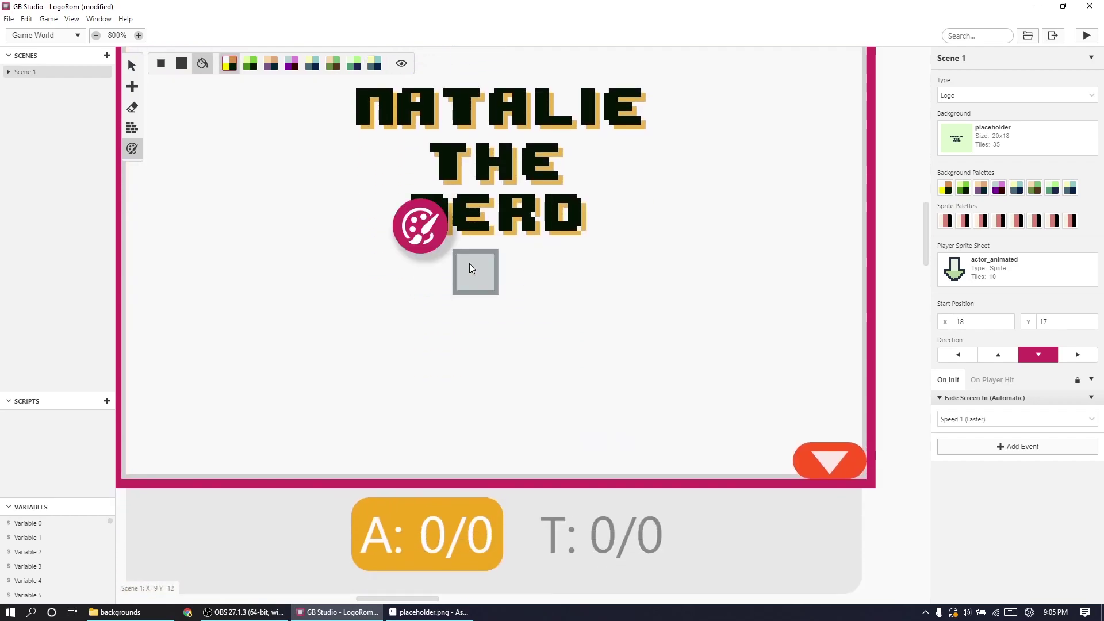
{"action": "scroll", "coordinate": [469, 264], "scroll_direction": "up", "scroll_amount": 3}
{"action": "scroll", "coordinate": [476, 274], "scroll_direction": "down", "scroll_amount": 1, "text": "ctrl"}
{"action": "scroll", "coordinate": [476, 274], "scroll_direction": "down", "scroll_amount": 8, "text": "ctrl"}
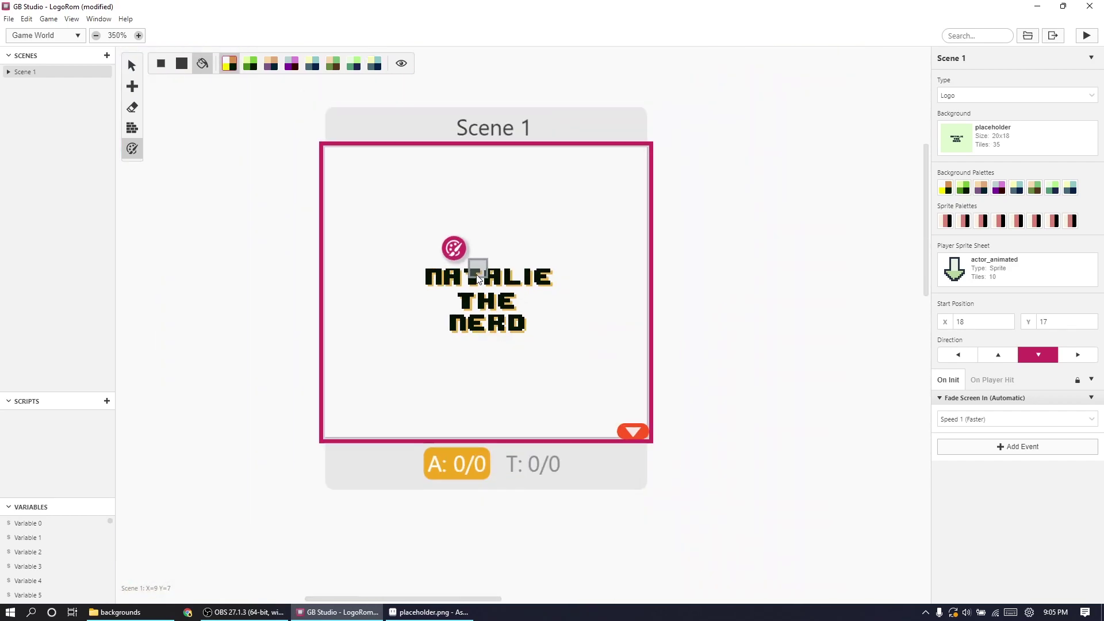
{"action": "left_click", "coordinate": [940, 416]}
{"action": "left_click", "coordinate": [838, 402]}
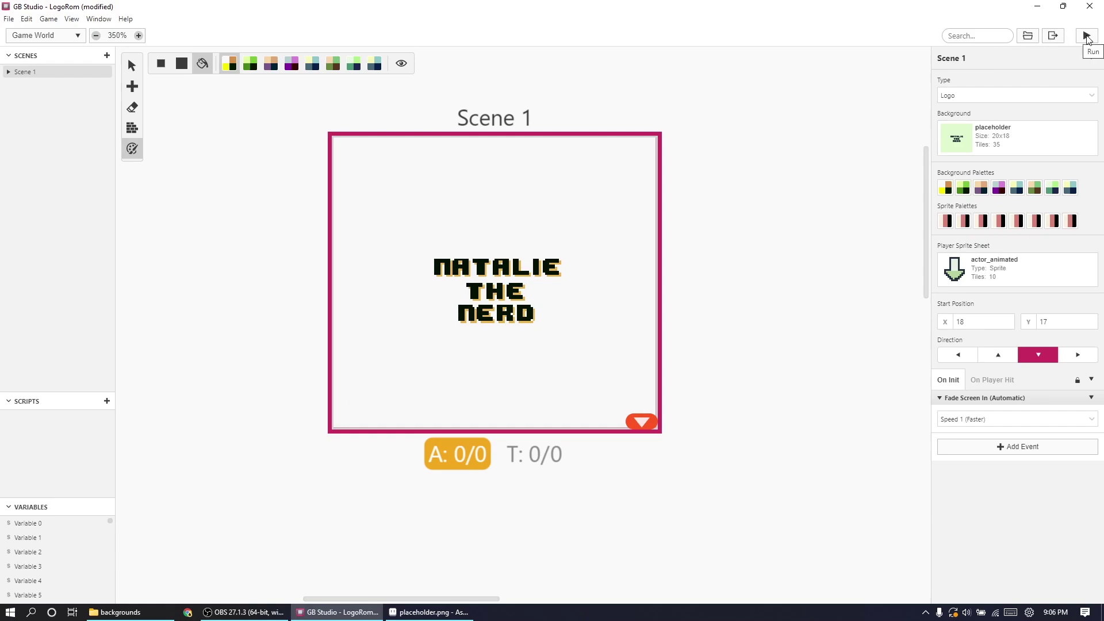
- Choose Export ROM to build LogoRom into game.gb under build/rom
{"action": "left_click", "coordinate": [1054, 41]}
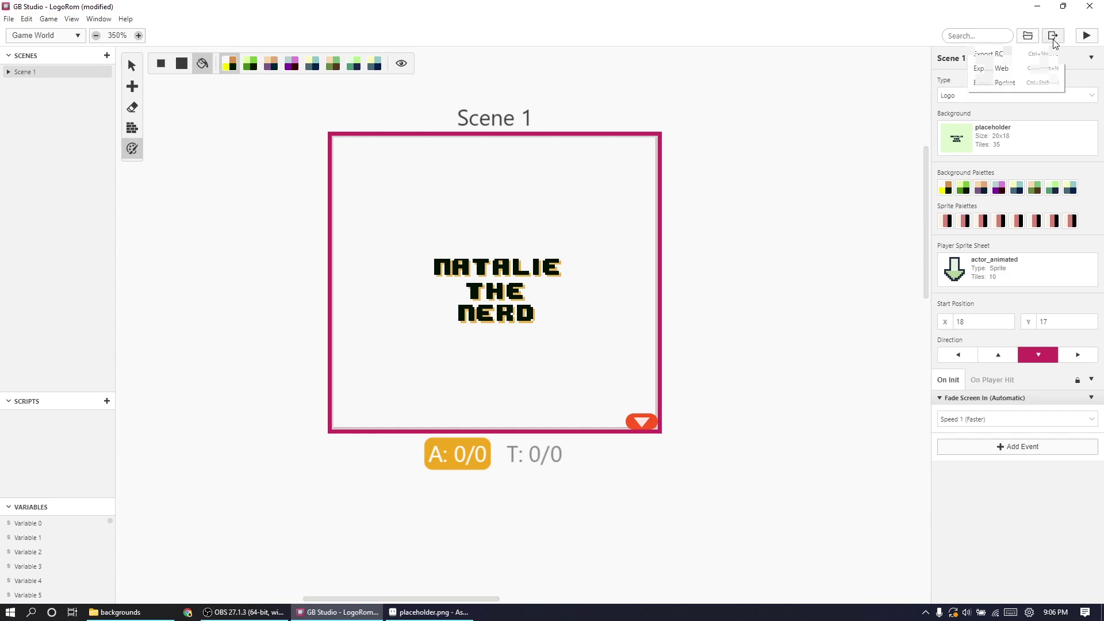
{"action": "left_click", "coordinate": [1044, 53]}
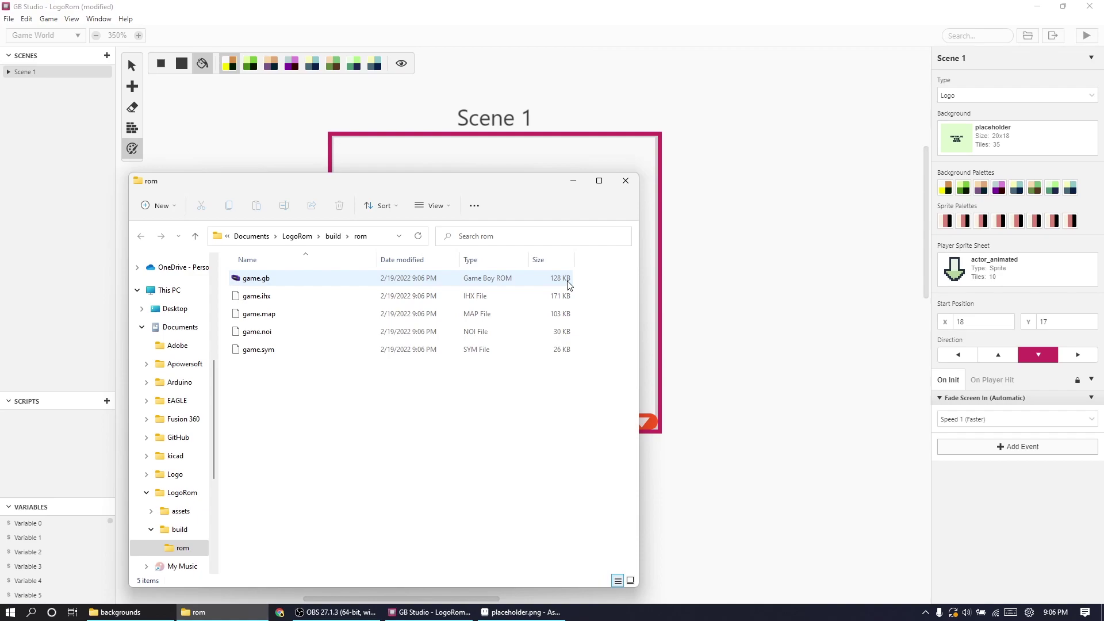
- Launch game.gb in mGBA to check the logo, then close it and hide the rom folder
{"action": "left_click", "coordinate": [283, 281]}
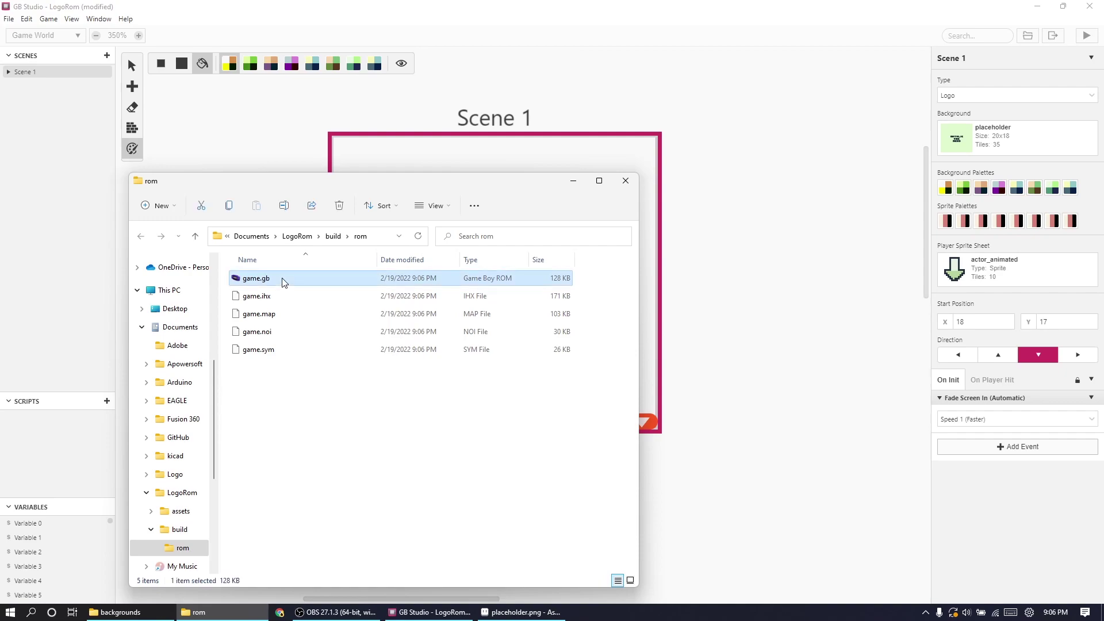
{"action": "double_click", "coordinate": [282, 279]}
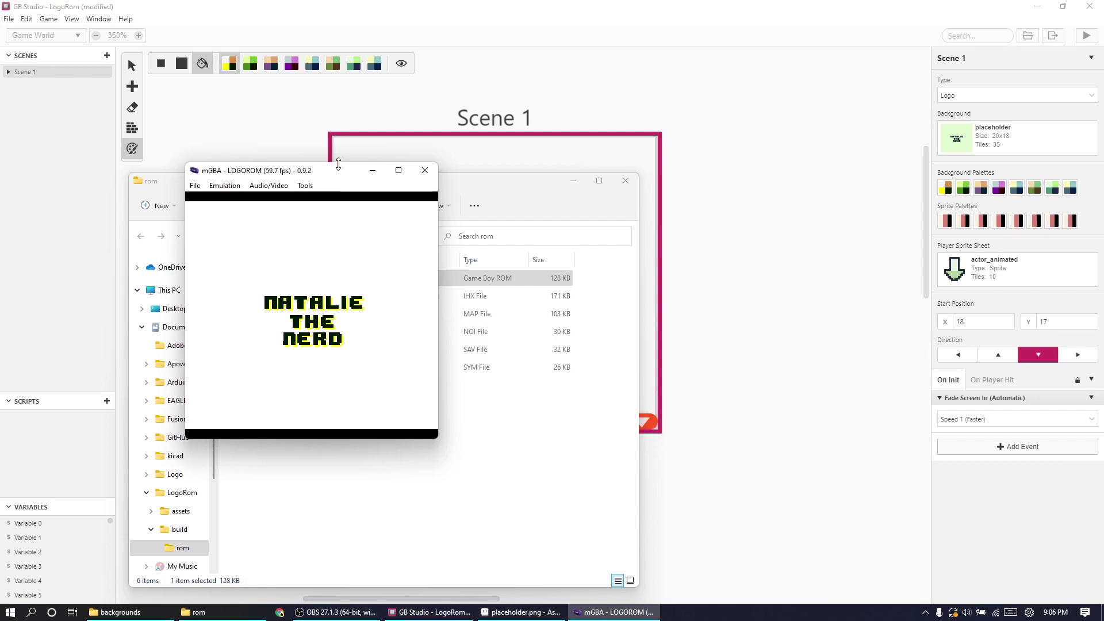
{"action": "left_click", "coordinate": [424, 183]}
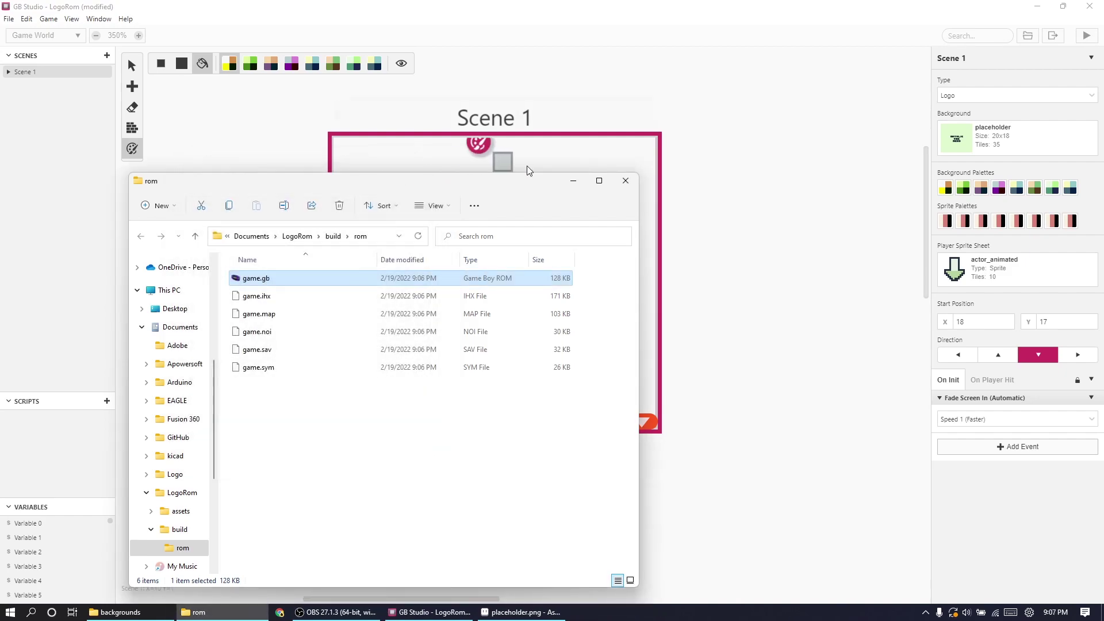
{"action": "left_click", "coordinate": [573, 182]}
{"action": "scroll", "coordinate": [606, 304], "scroll_direction": "down", "scroll_amount": 2}
{"action": "scroll", "coordinate": [606, 313], "scroll_direction": "up", "scroll_amount": 3}
{"action": "scroll", "coordinate": [512, 128], "scroll_direction": "down", "scroll_amount": 1}
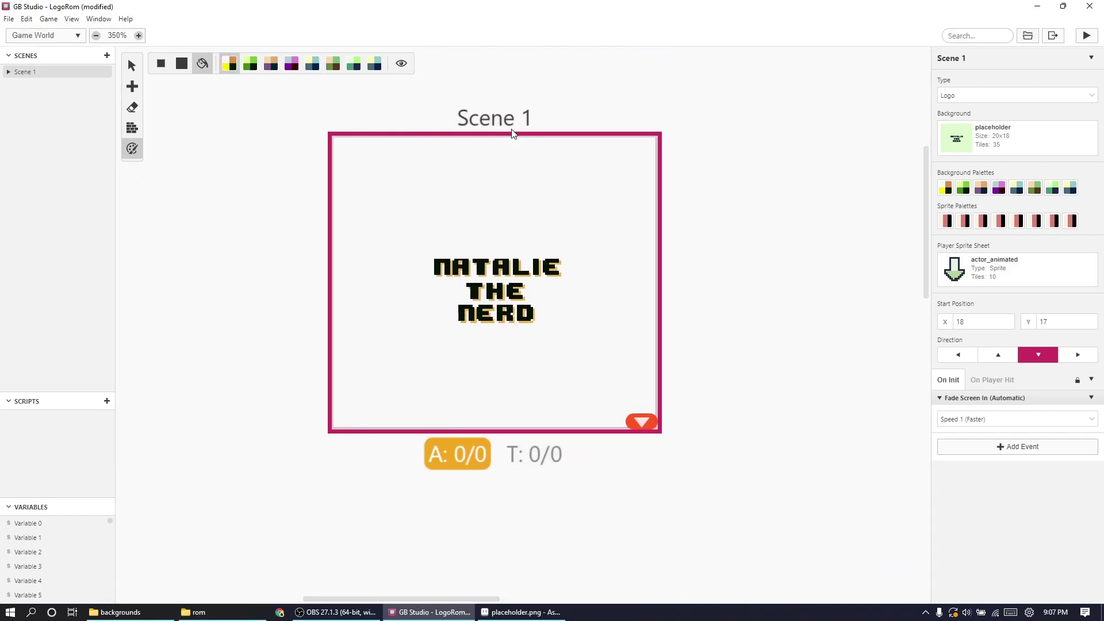
- Zoom out to see the whole logo scene, zoom back in, and scroll around it
{"action": "left_click", "coordinate": [96, 36]}
{"action": "left_click", "coordinate": [96, 35]}
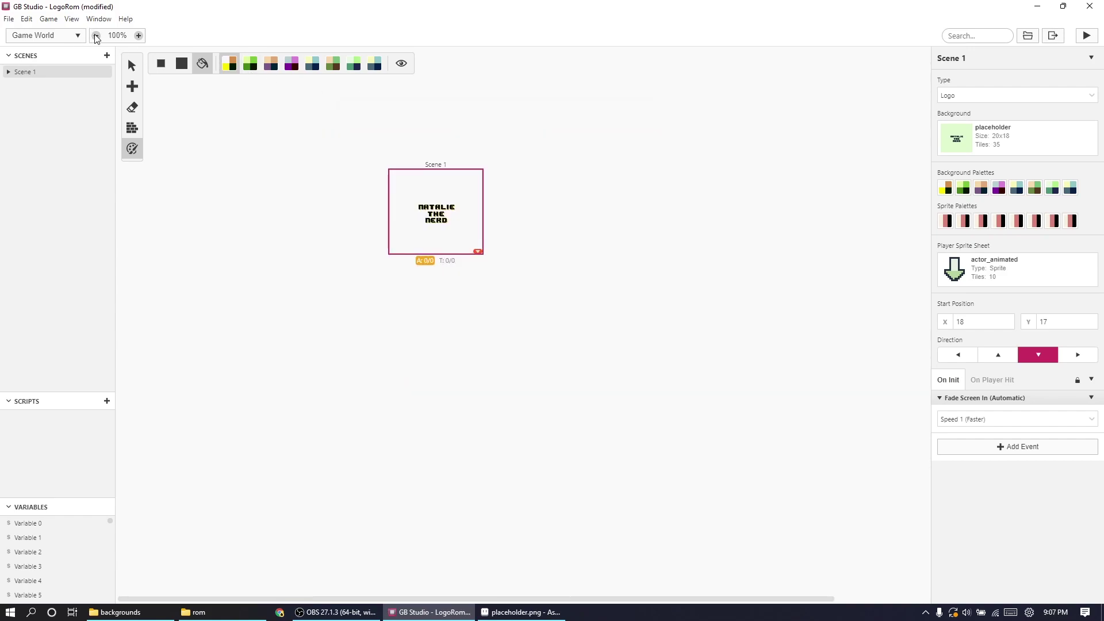
{"action": "left_click", "coordinate": [138, 36]}
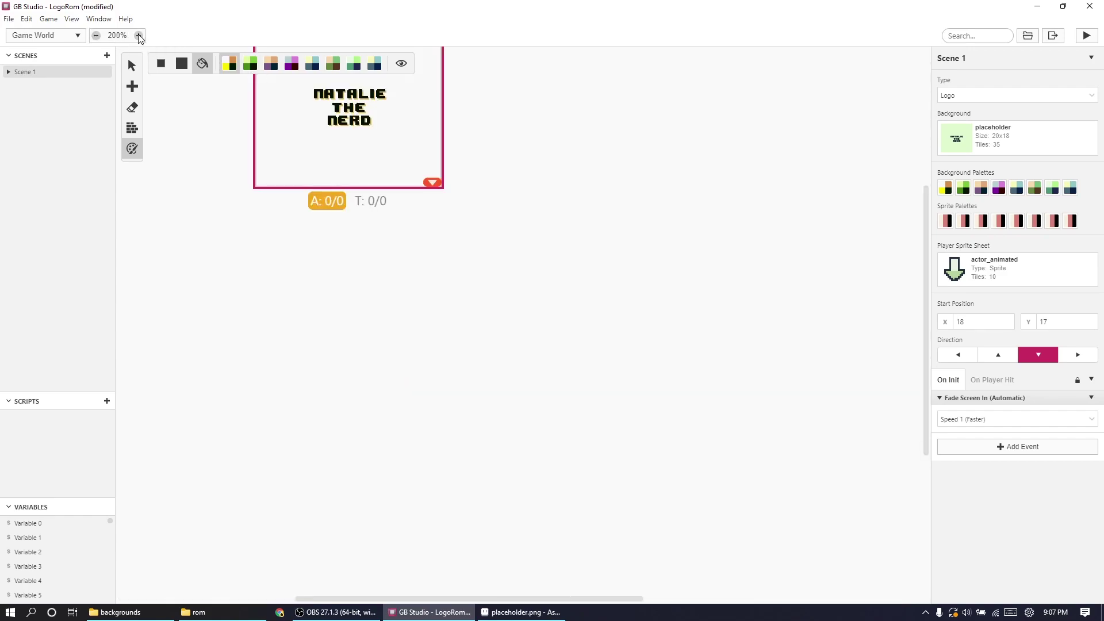
{"action": "scroll", "coordinate": [332, 161], "scroll_direction": "up", "scroll_amount": 3}
{"action": "scroll", "coordinate": [414, 163], "scroll_direction": "right", "scroll_amount": 5}
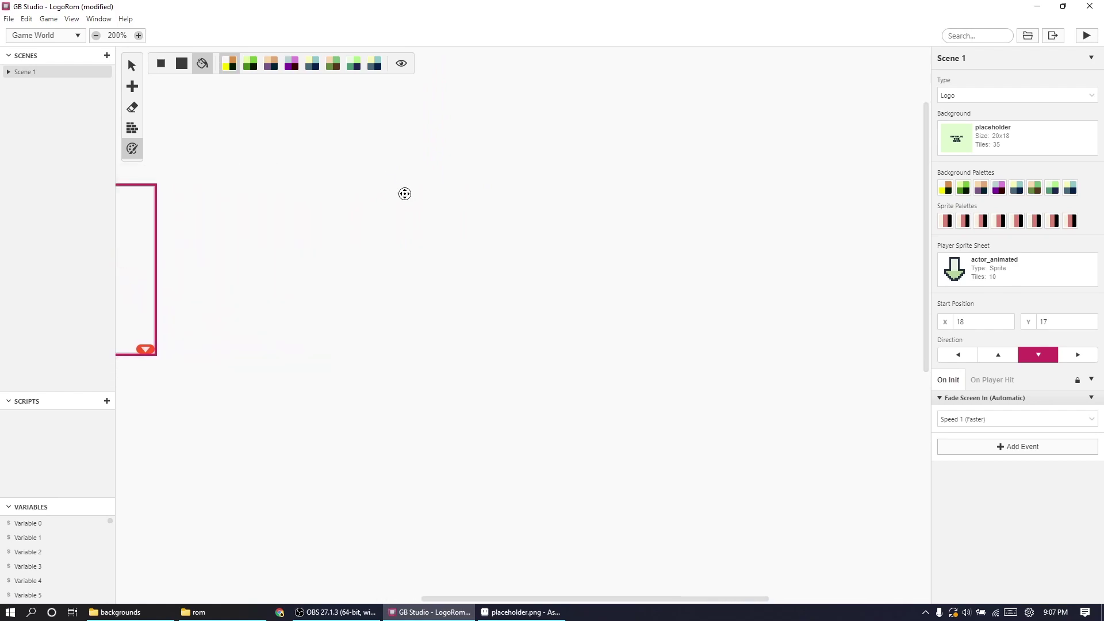
{"action": "scroll", "coordinate": [321, 201], "scroll_direction": "left", "scroll_amount": 4}
{"action": "scroll", "coordinate": [322, 200], "scroll_direction": "left", "scroll_amount": 2}
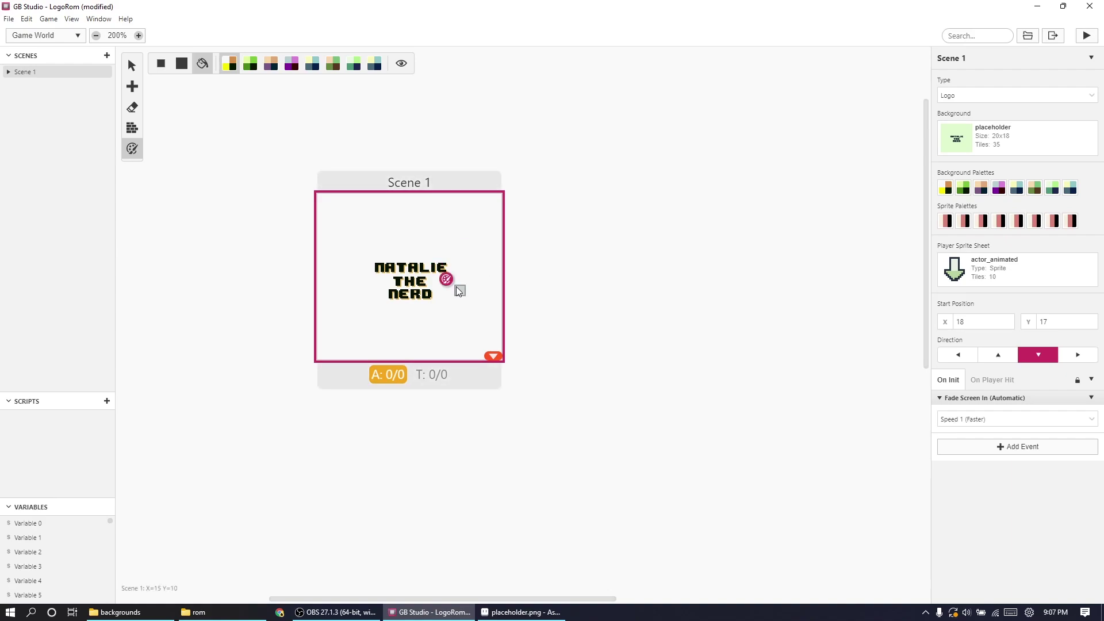
- Navigate Explorer via Desktop, Downloads, natalie the nerd and cart making into the roms folder
{"action": "left_click", "coordinate": [248, 610]}
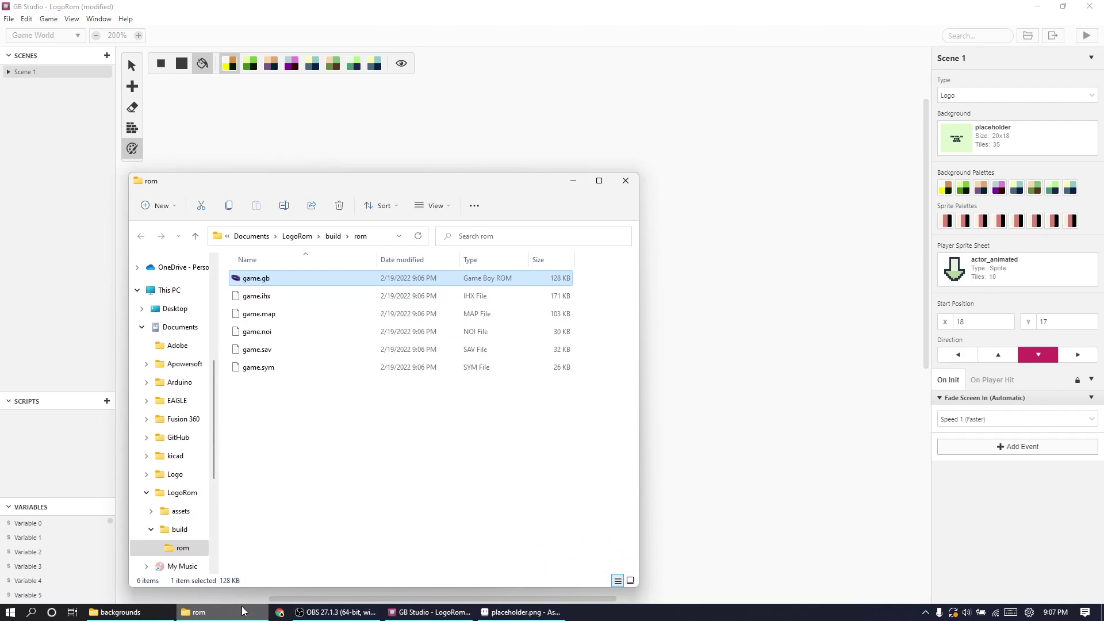
{"action": "scroll", "coordinate": [169, 373], "scroll_direction": "up", "scroll_amount": 1}
{"action": "scroll", "coordinate": [168, 372], "scroll_direction": "up", "scroll_amount": 4}
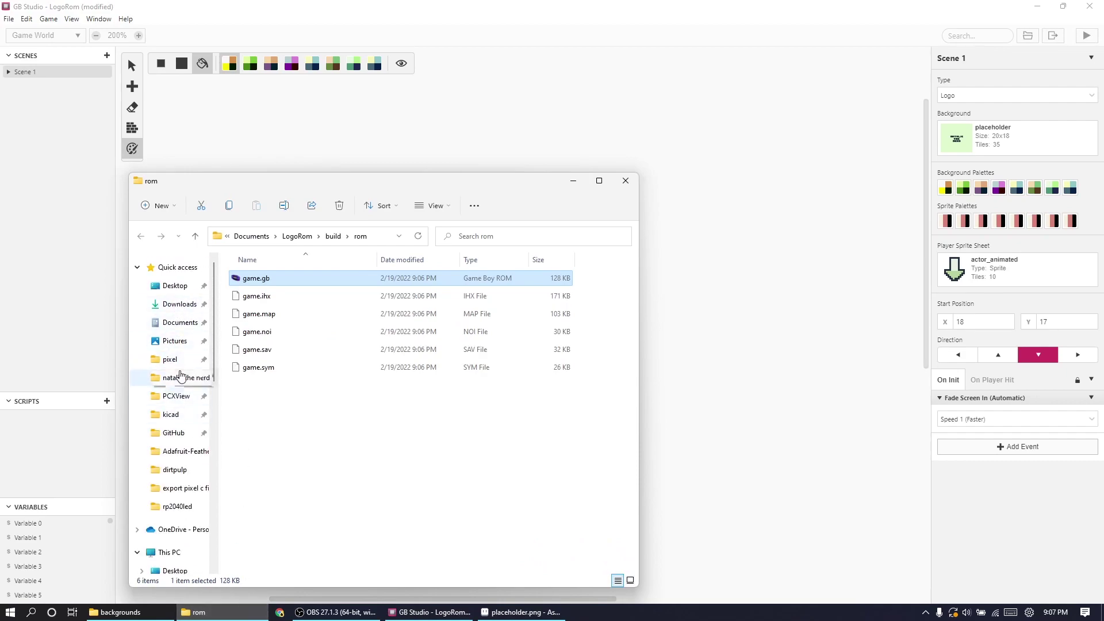
{"action": "left_click", "coordinate": [175, 288]}
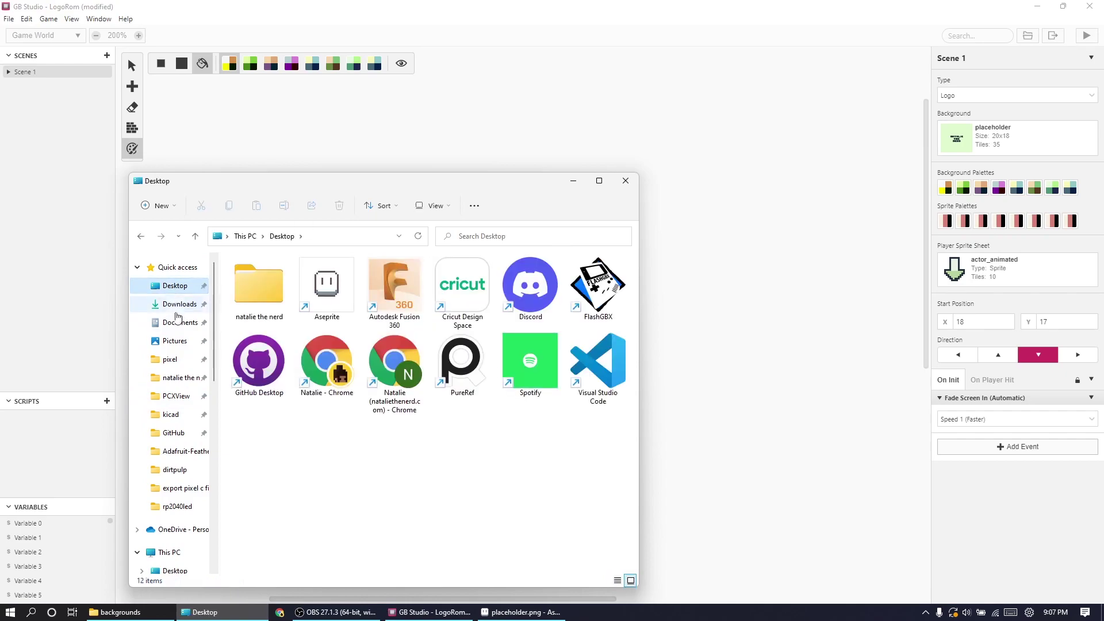
{"action": "left_click", "coordinate": [176, 305]}
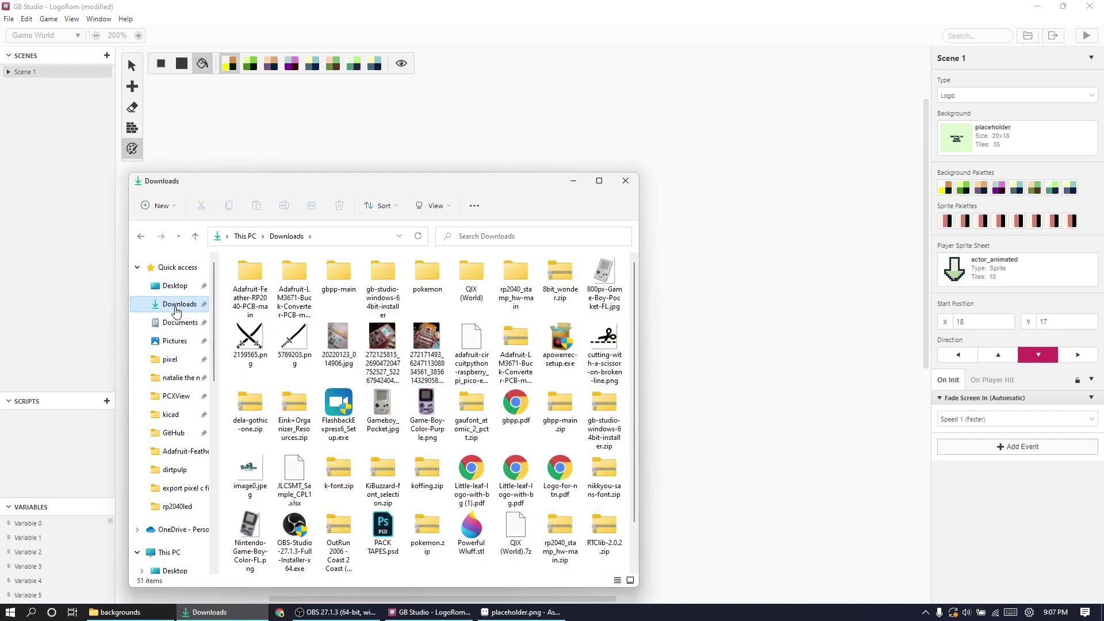
{"action": "left_click", "coordinate": [180, 377]}
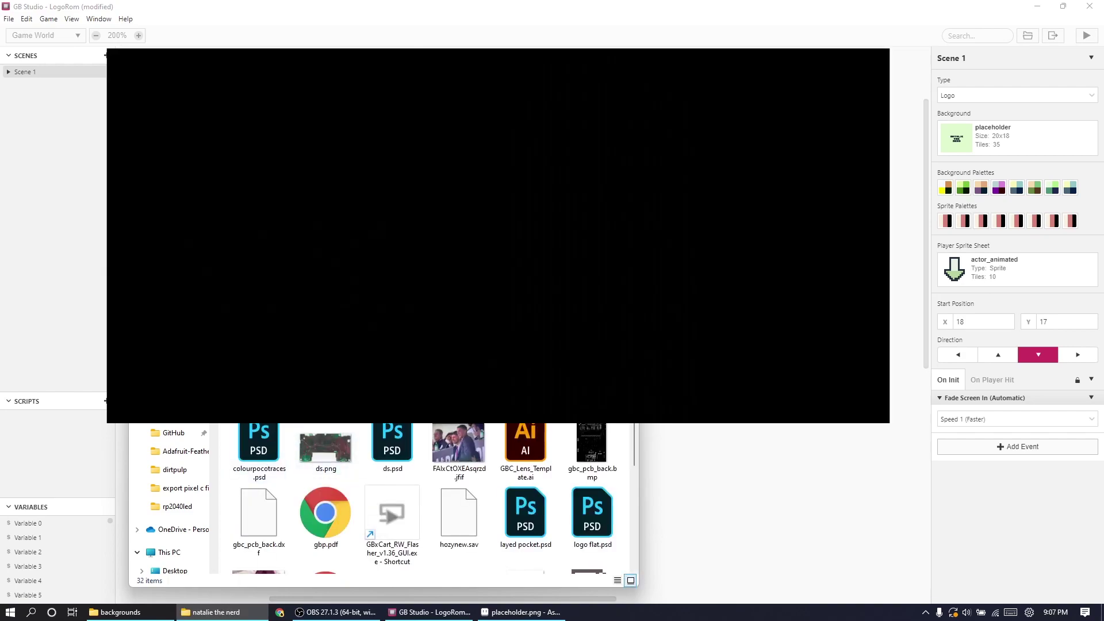
{"action": "key", "text": "Return"}
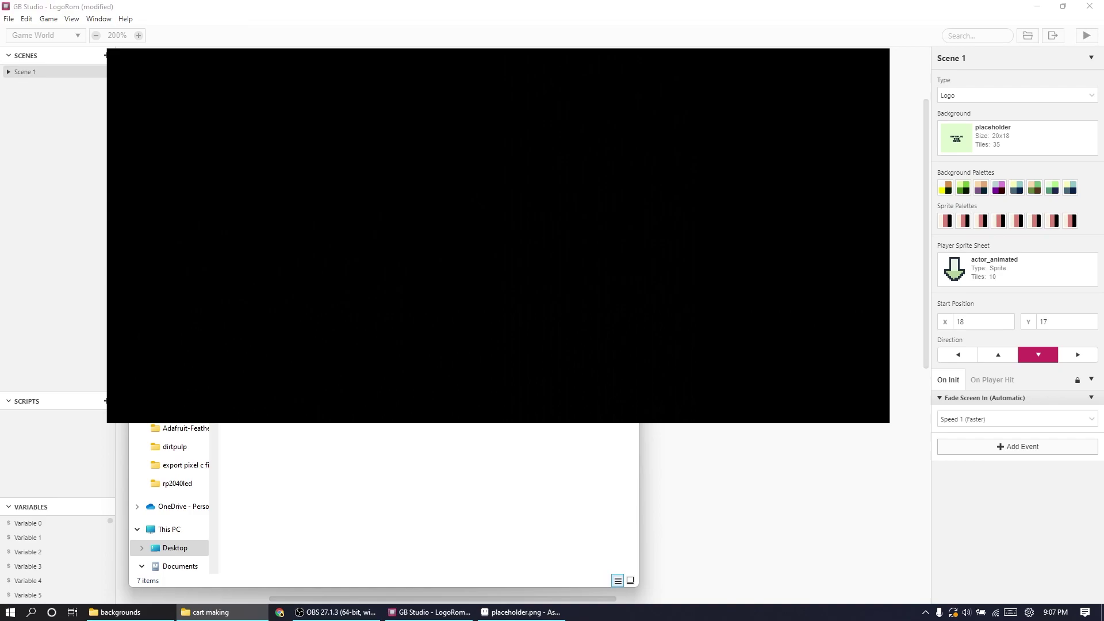
{"action": "key", "text": "Return"}
- Select a .gb ROM from the roms list, then minimize the Explorer window
{"action": "key", "text": "Down"}
{"action": "scroll", "coordinate": [403, 500], "scroll_direction": "down", "scroll_amount": 15}
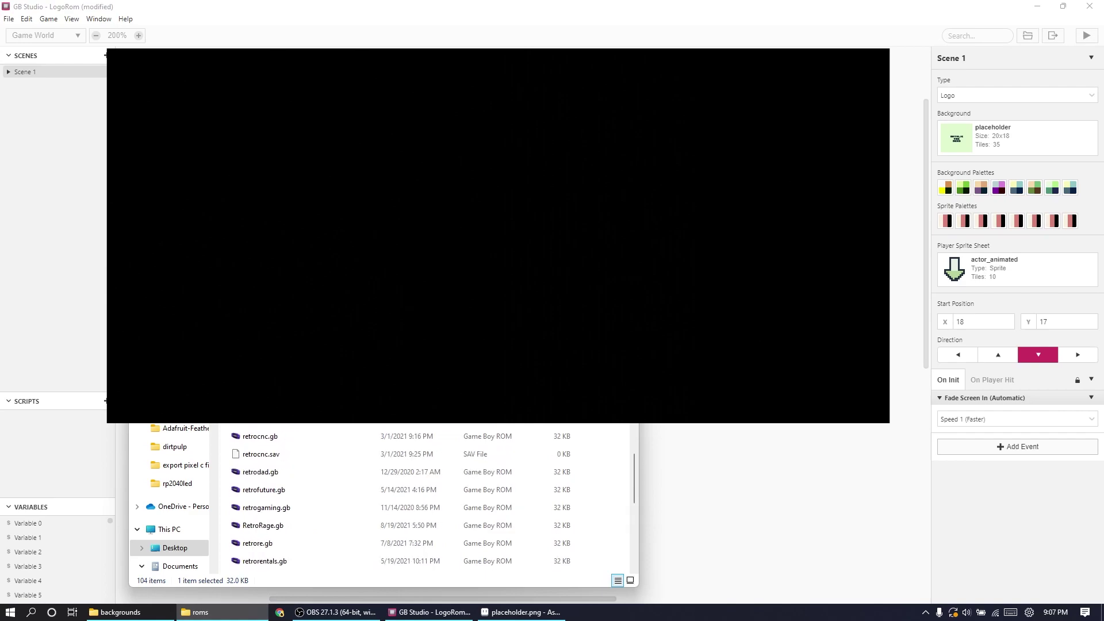
{"action": "scroll", "coordinate": [402, 500], "scroll_direction": "up", "scroll_amount": 2}
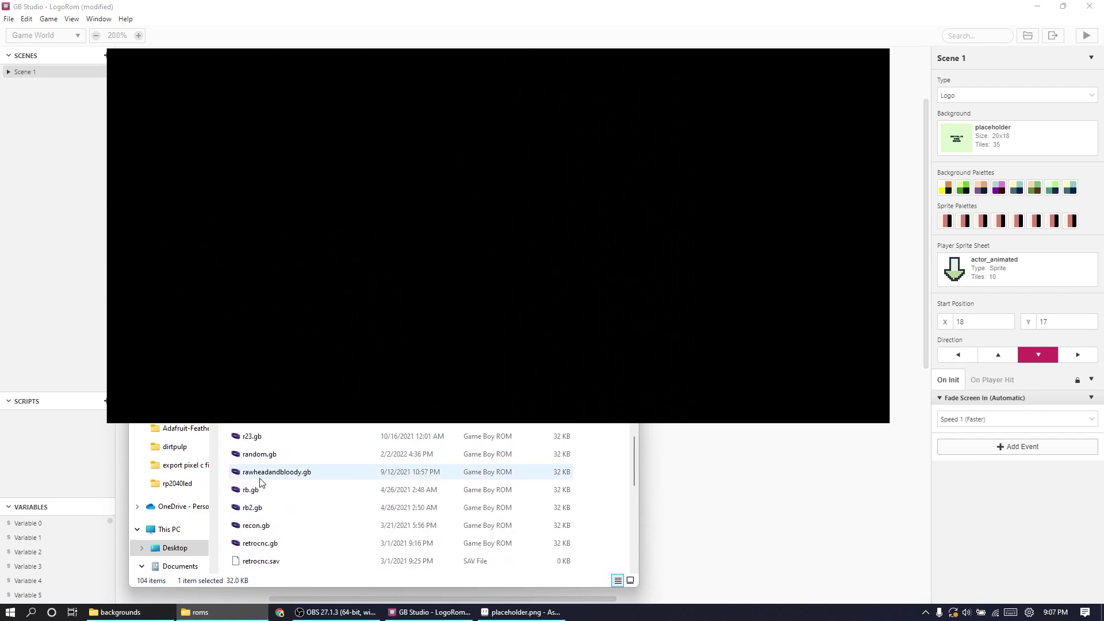
{"action": "scroll", "coordinate": [260, 484], "scroll_direction": "up", "scroll_amount": 5}
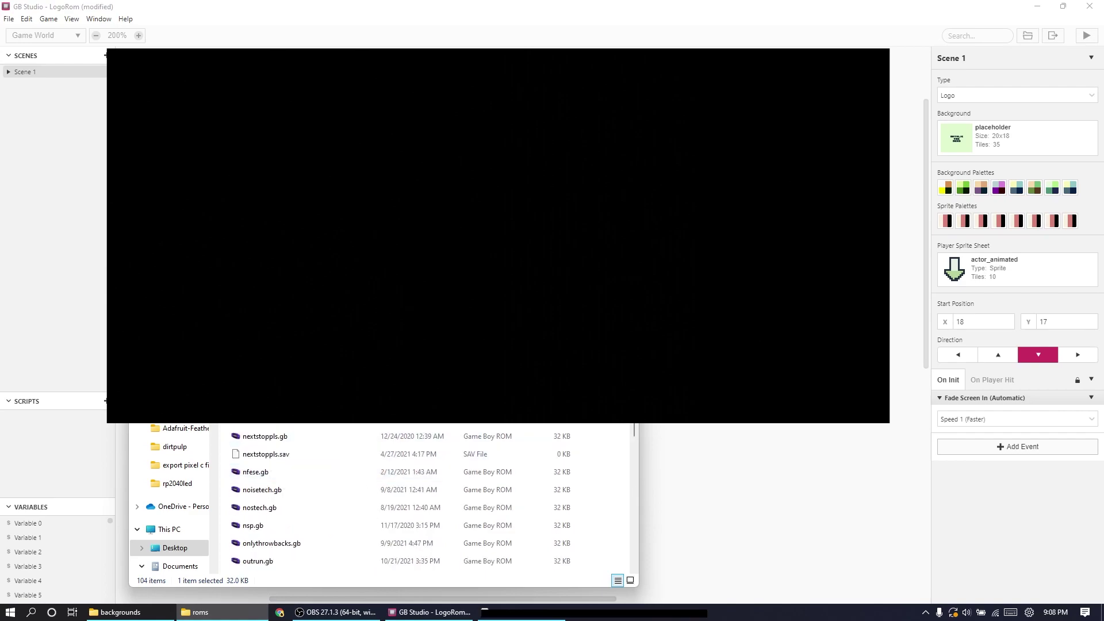
{"action": "key", "text": "super+Down"}
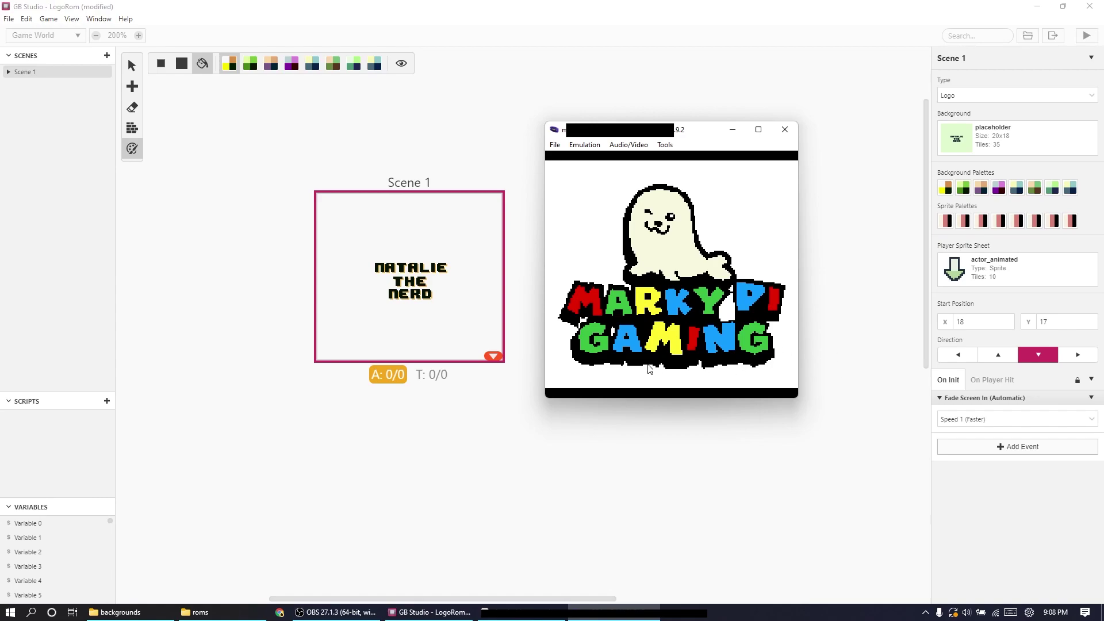
- Browse mGBA's Audio/Video and Emulation menus on the way to Tools > View palette
{"action": "left_click", "coordinate": [628, 145]}
{"action": "left_click", "coordinate": [628, 145]}
{"action": "left_click", "coordinate": [628, 145]}
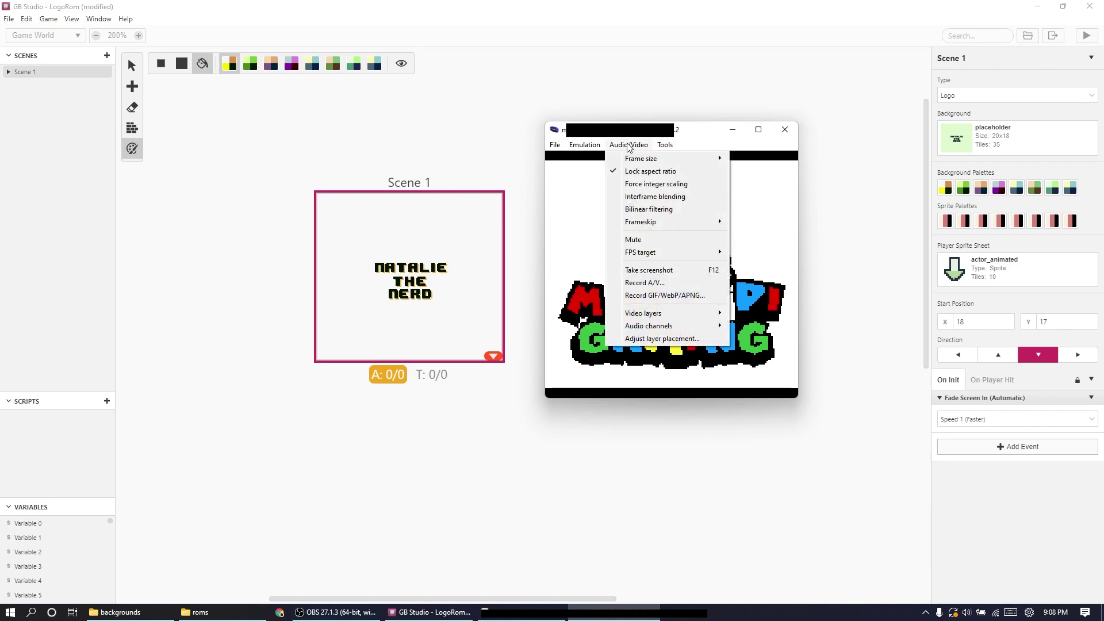
{"action": "mouse_move", "coordinate": [572, 148]}
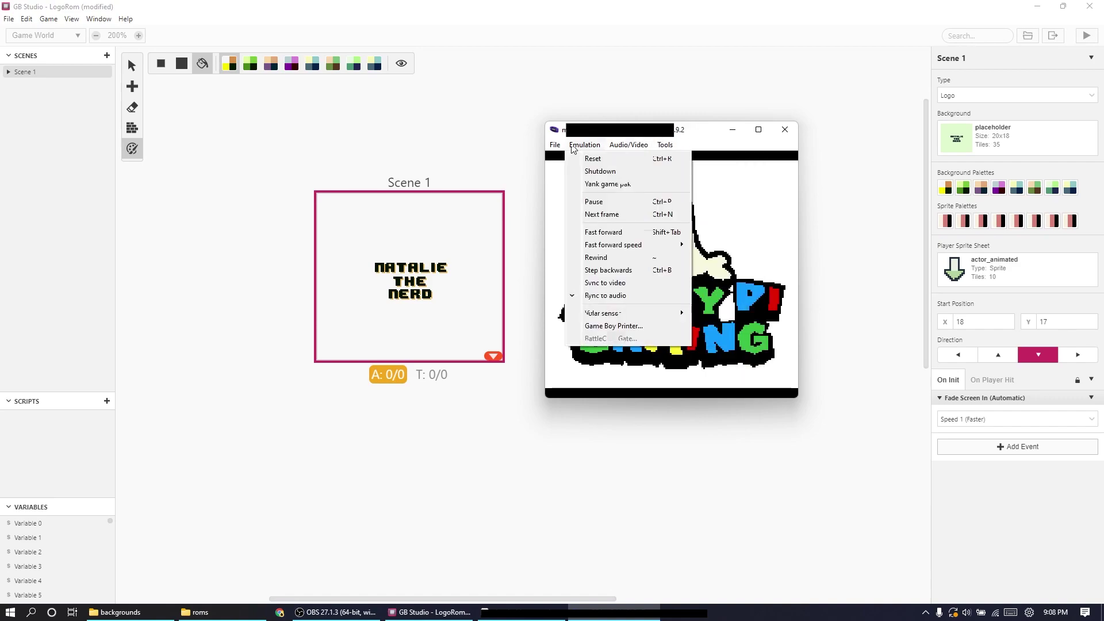
{"action": "mouse_move", "coordinate": [608, 148]}
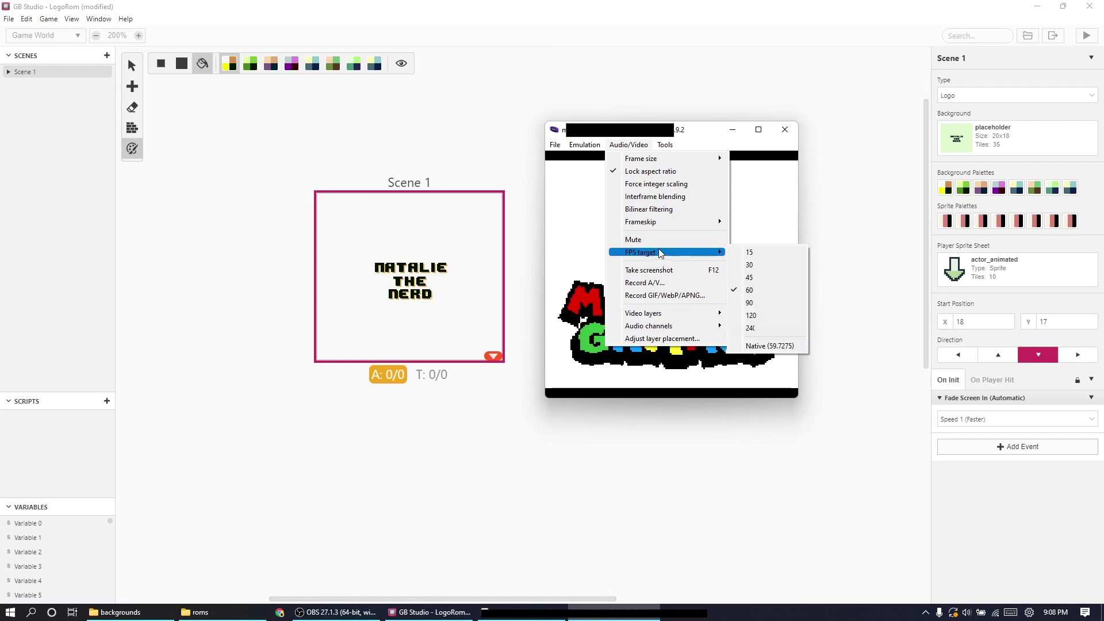
{"action": "mouse_move", "coordinate": [663, 224]}
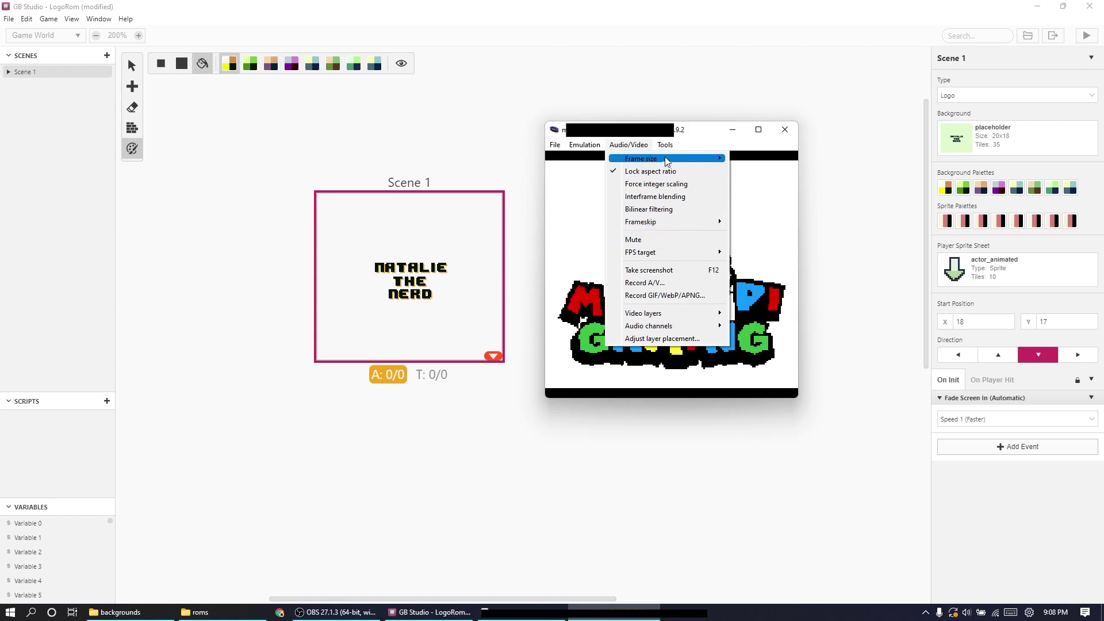
{"action": "mouse_move", "coordinate": [667, 147]}
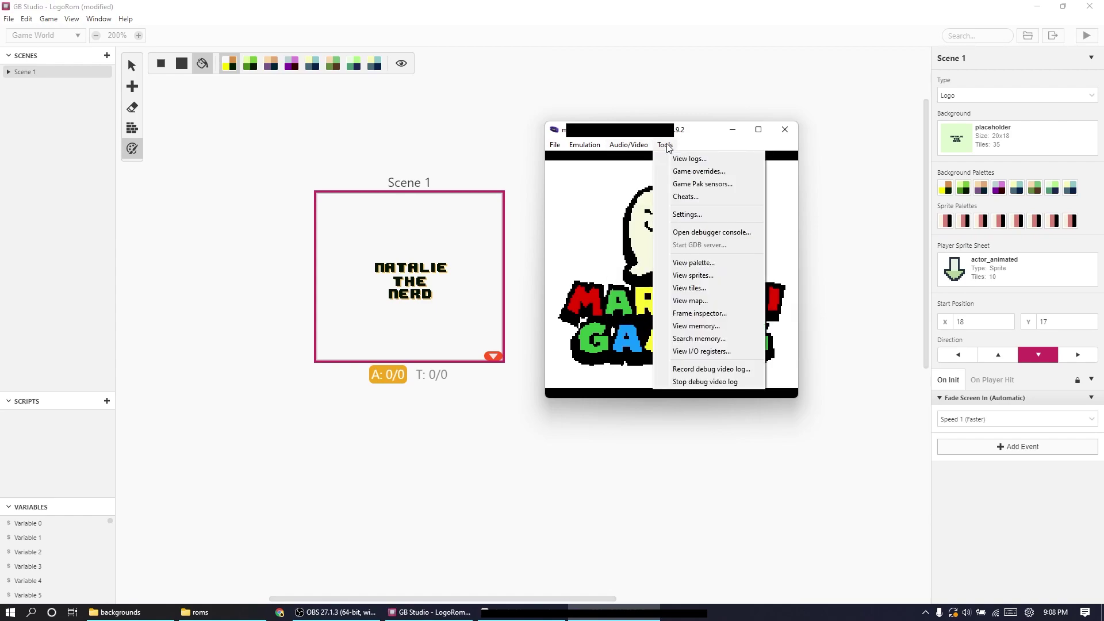
- Move the palette viewer aside, inspect two white background palette colours, then close it
{"action": "left_click", "coordinate": [693, 263]}
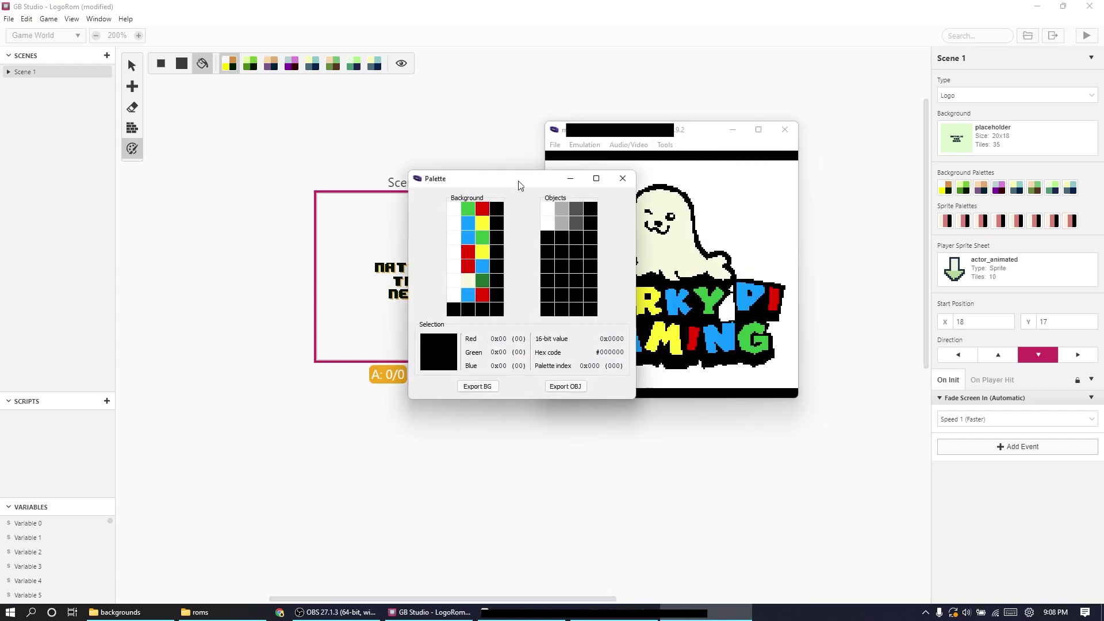
{"action": "left_click_drag", "start_coordinate": [519, 183], "coordinate": [435, 160]}
{"action": "left_click", "coordinate": [376, 186]}
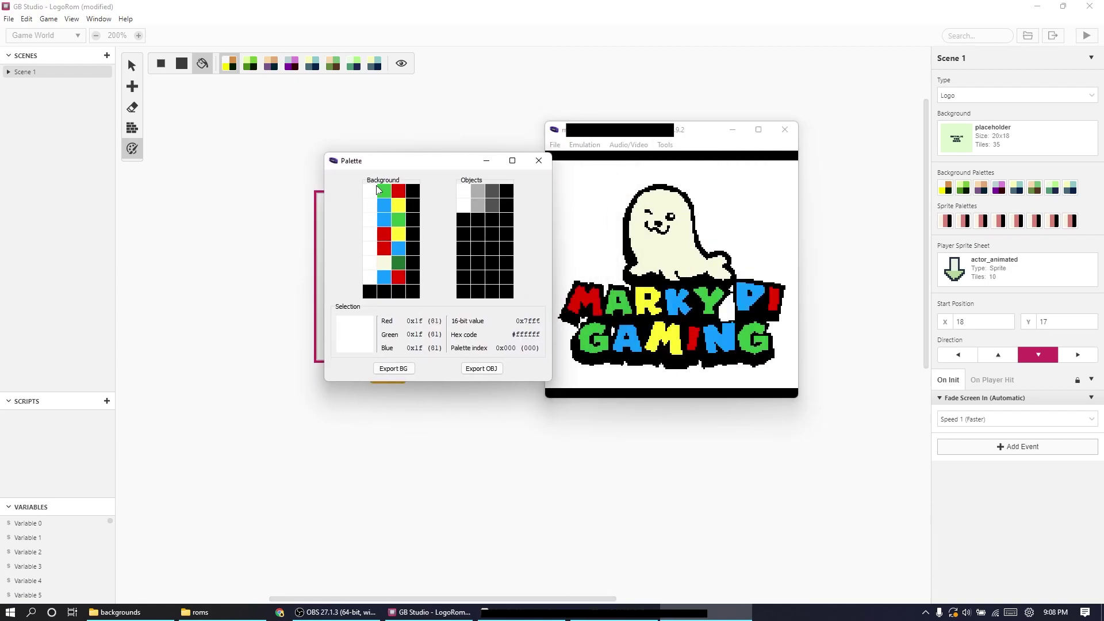
{"action": "left_click", "coordinate": [369, 280]}
{"action": "left_click", "coordinate": [538, 161]}
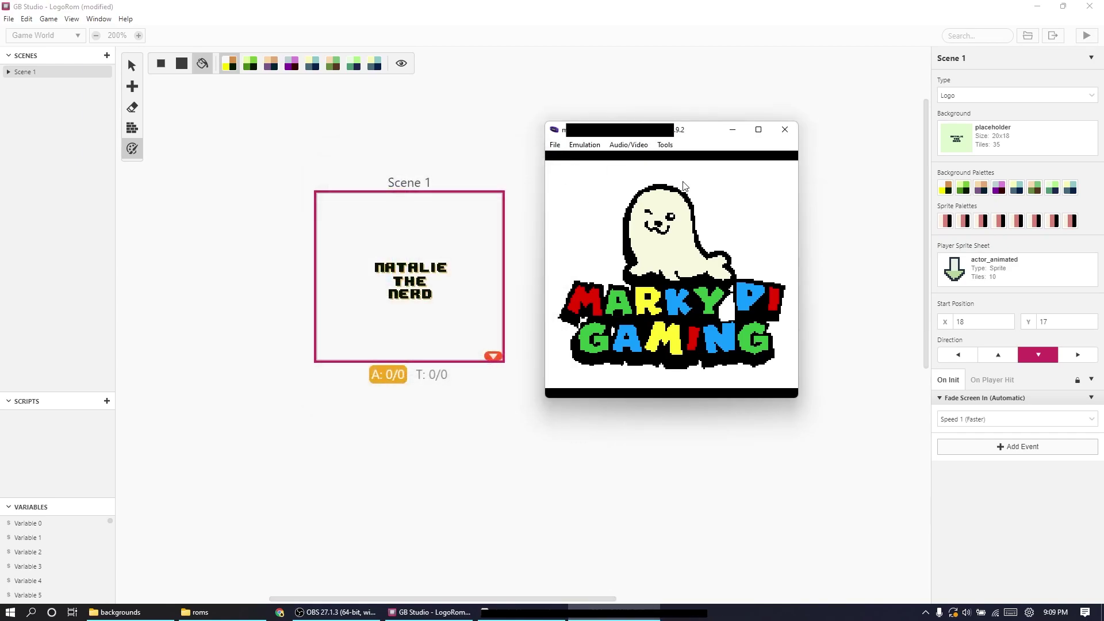
- Play the Instagram post's video slide of the green Game Boy Pocket and shift the emulator right
{"action": "left_click", "coordinate": [662, 147]}
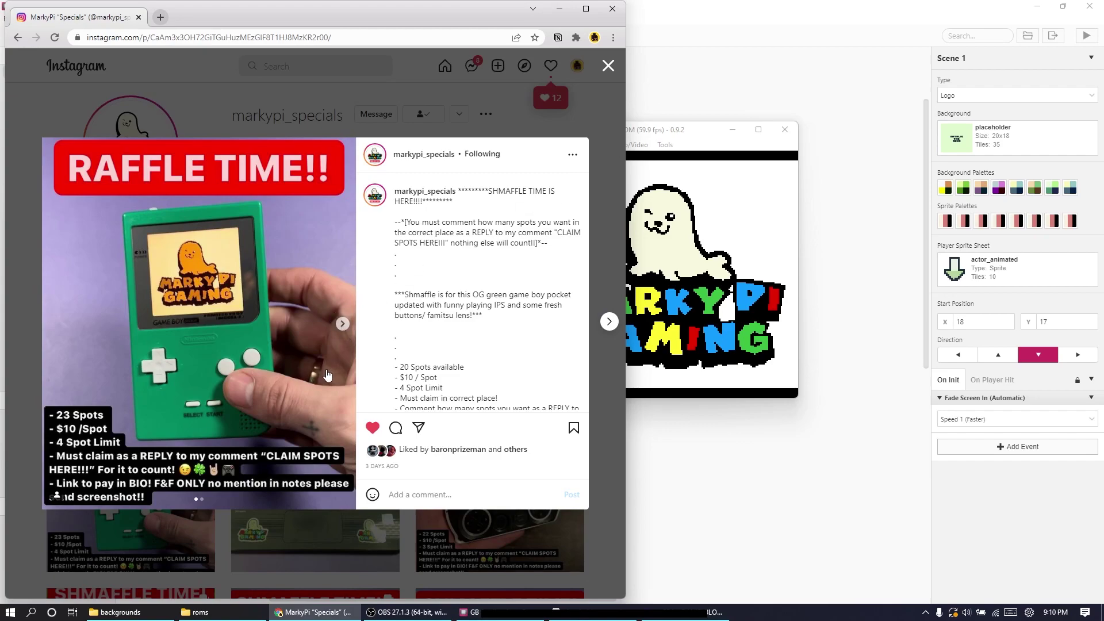
{"action": "left_click", "coordinate": [342, 323]}
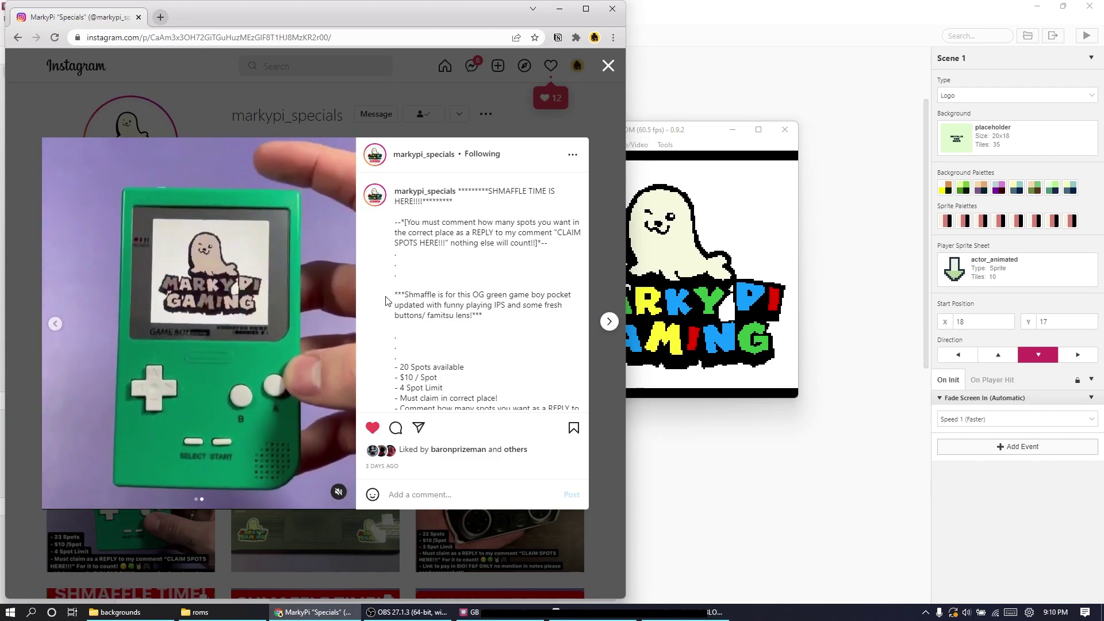
{"action": "left_click_drag", "start_coordinate": [672, 134], "coordinate": [764, 132]}
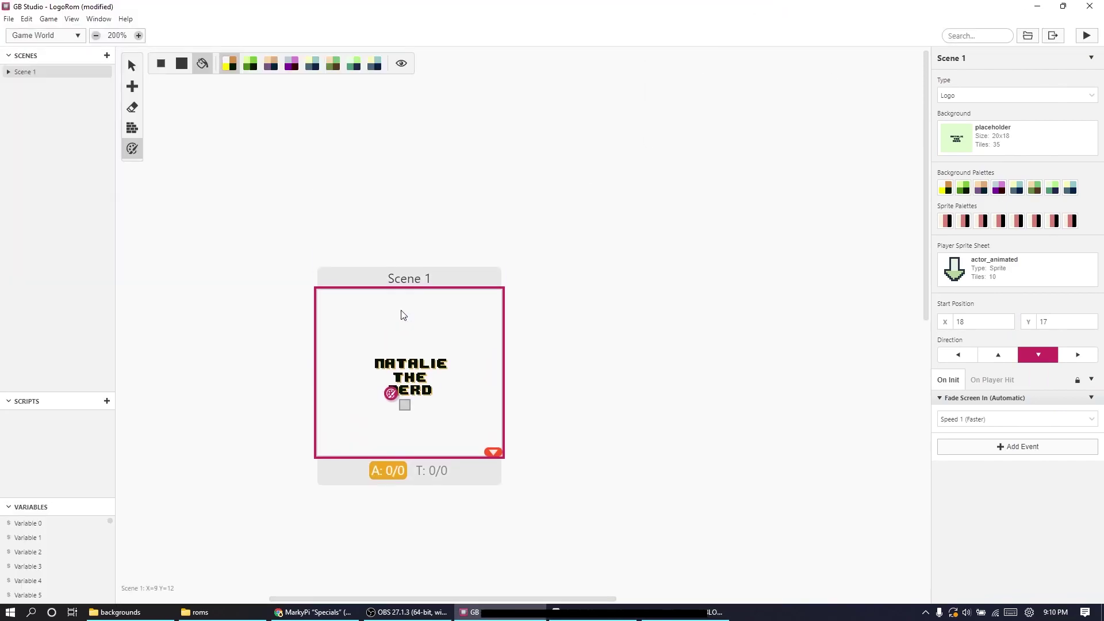
- Zoom the scene to 800% and scroll around the NATALIE THE NERD logo
{"action": "scroll", "coordinate": [403, 315], "scroll_direction": "down", "scroll_amount": 1}
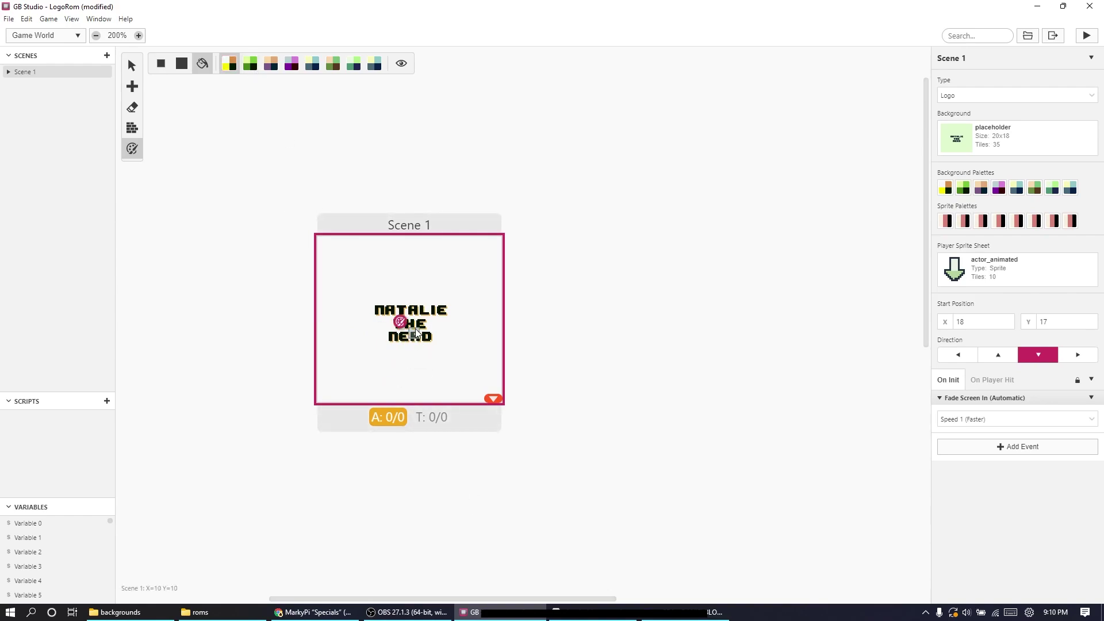
{"action": "left_click", "coordinate": [138, 35]}
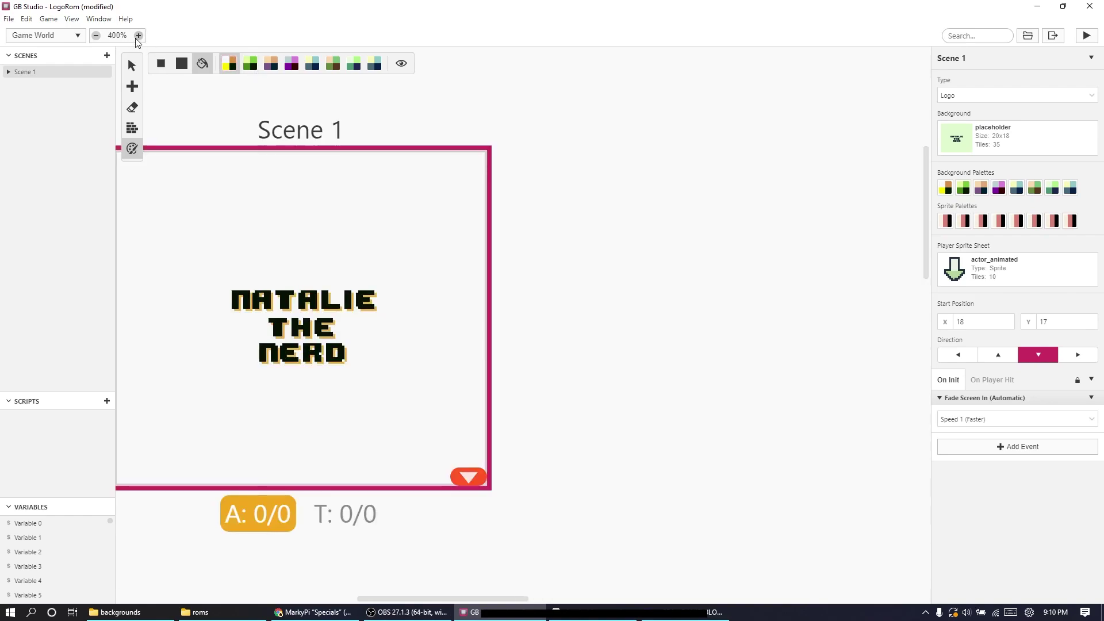
{"action": "left_click", "coordinate": [137, 37]}
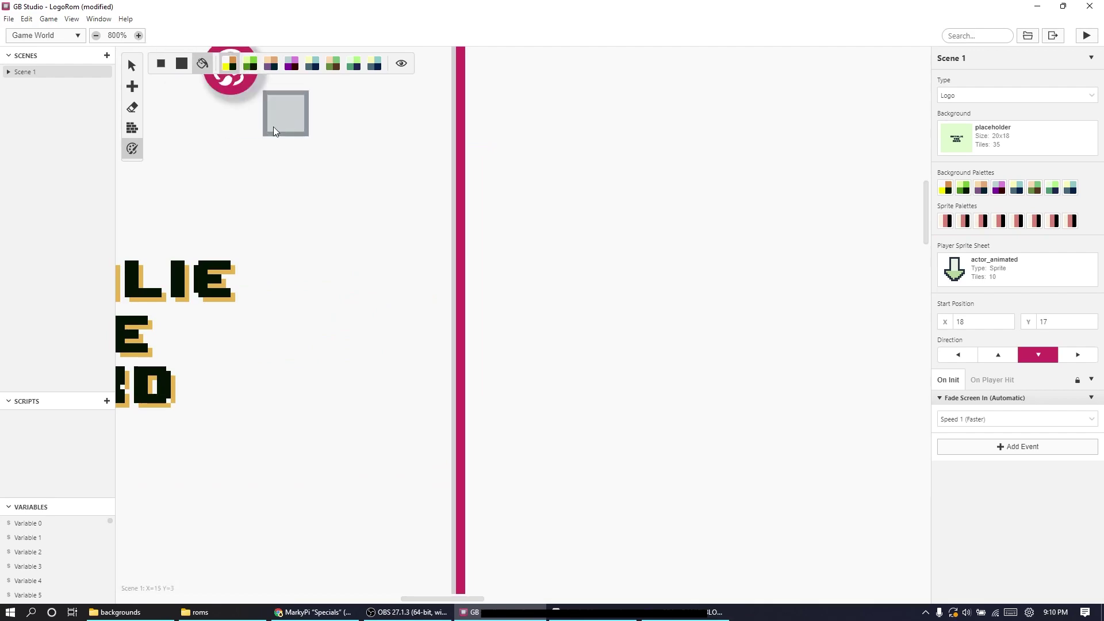
{"action": "scroll", "coordinate": [379, 180], "scroll_direction": "left", "scroll_amount": 2}
{"action": "scroll", "coordinate": [414, 184], "scroll_direction": "right", "scroll_amount": 8}
{"action": "scroll", "coordinate": [397, 189], "scroll_direction": "left", "scroll_amount": 10}
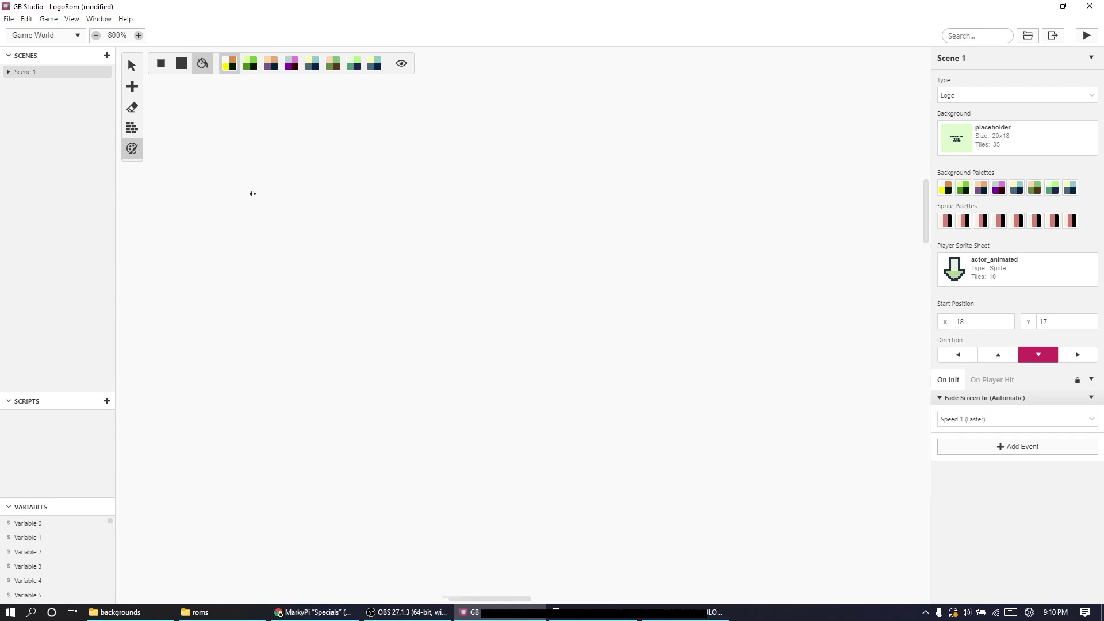
{"action": "scroll", "coordinate": [230, 192], "scroll_direction": "down", "scroll_amount": 6}
{"action": "scroll", "coordinate": [214, 191], "scroll_direction": "up", "scroll_amount": 5}
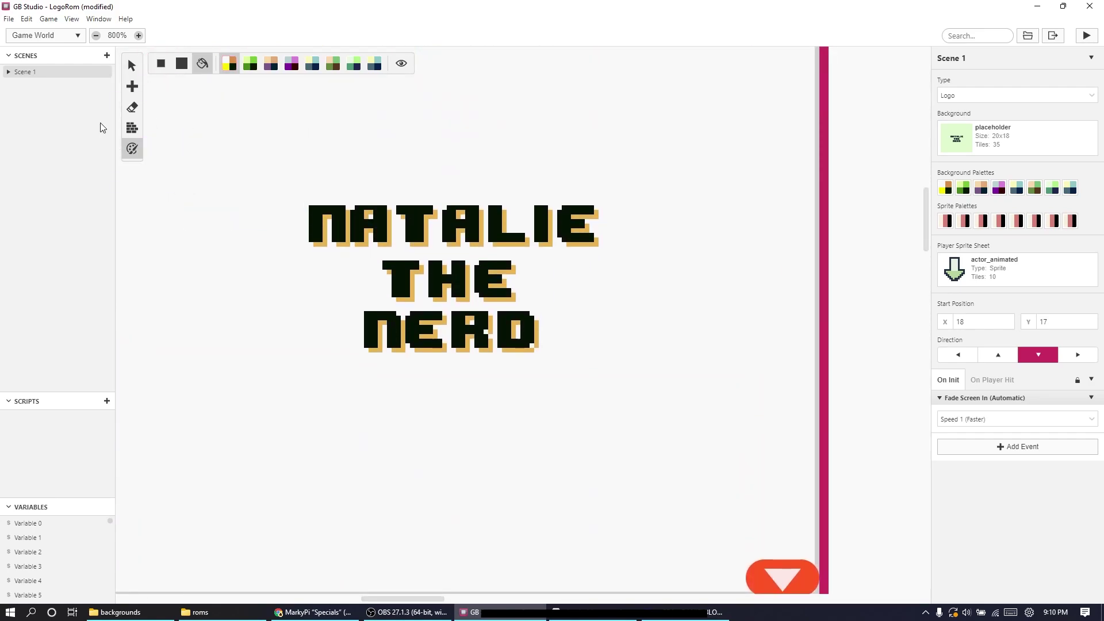
- Bring the roms folder window to the front from the taskbar
{"action": "left_click", "coordinate": [685, 612]}
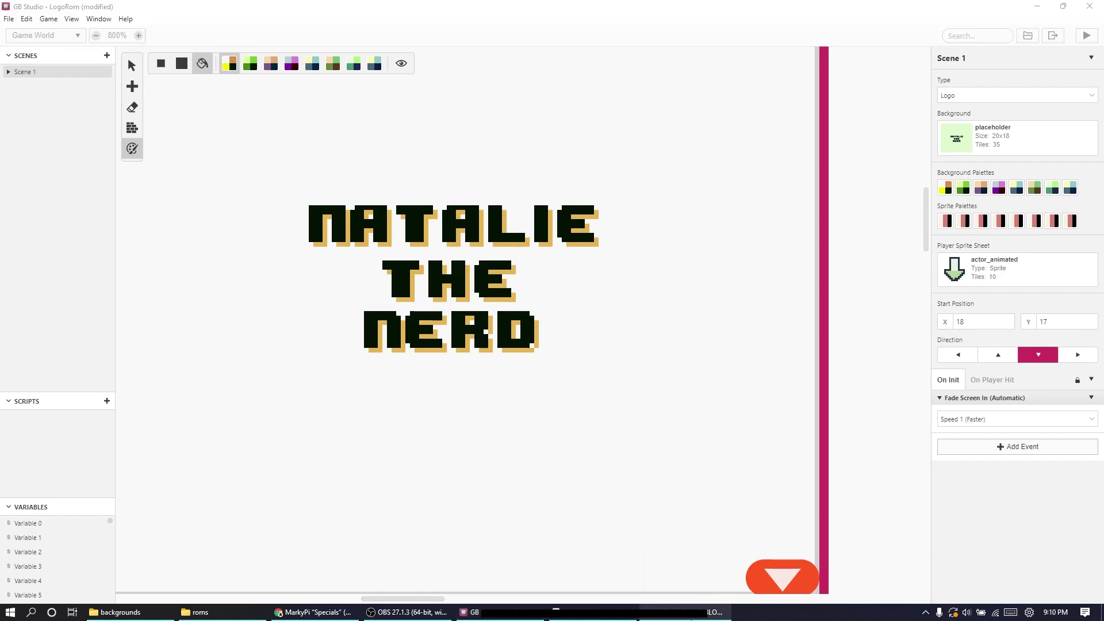
{"action": "mouse_move", "coordinate": [203, 619]}
{"action": "left_click", "coordinate": [202, 572]}
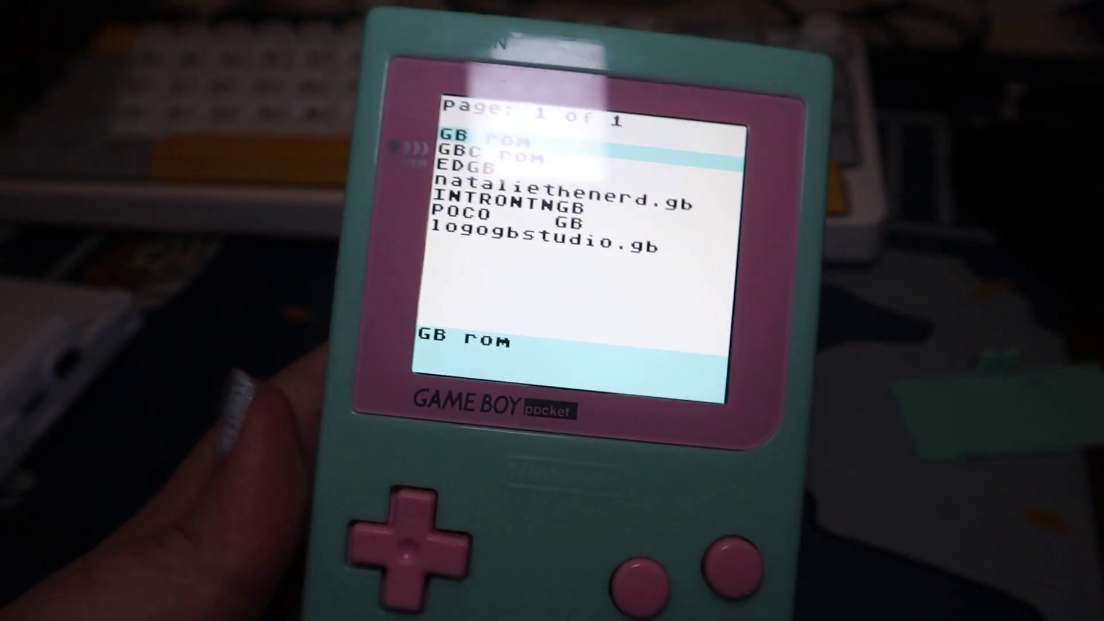
- Move the flash cart menu selection down toward nataliethenerd.gb
{"action": "key", "text": "Down"}
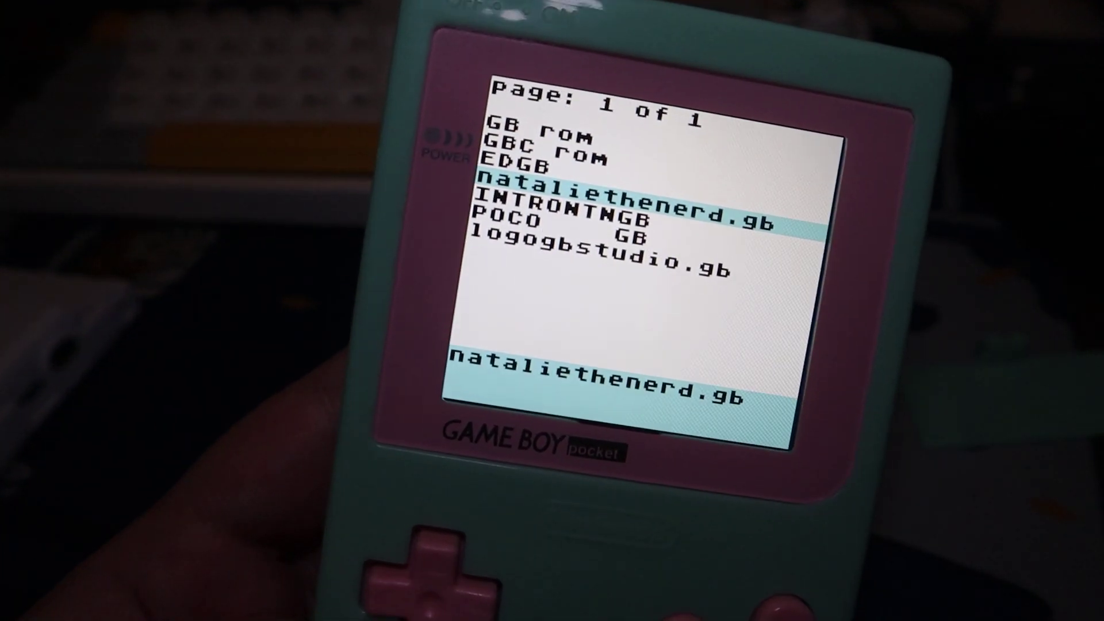